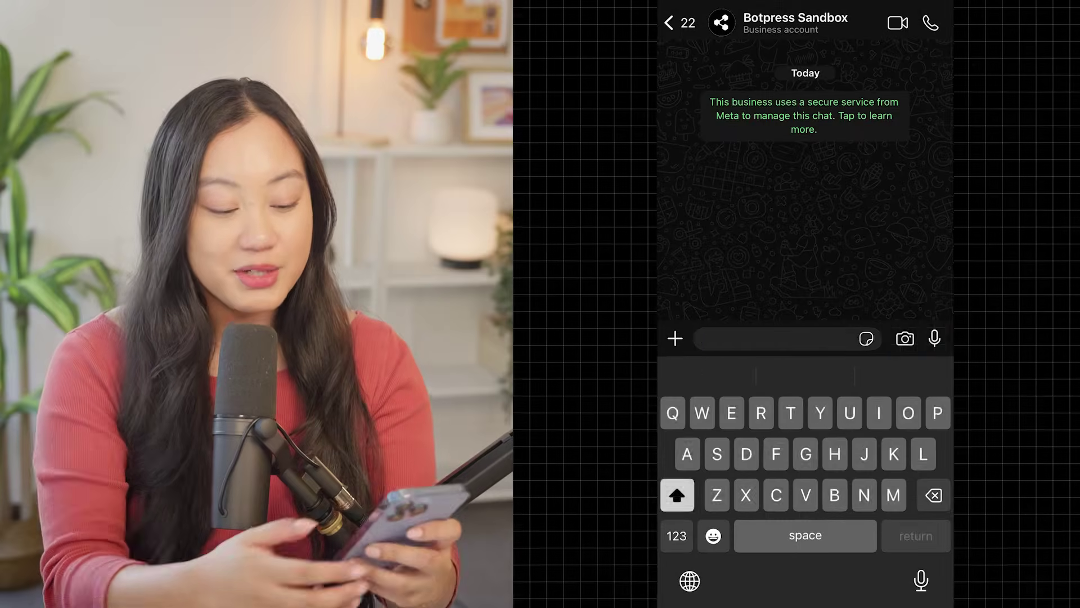
Greet the Botpress Sandbox chat with "Hi" and choose the Product Issue / Troubleshooting reply
{"action": "type", "text": "Hi"}
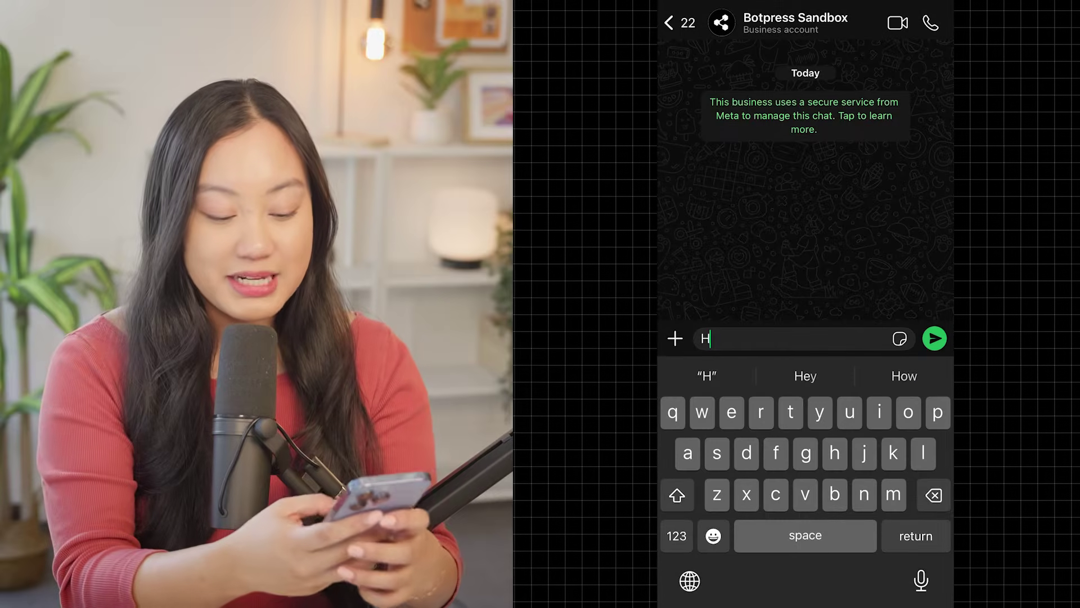
{"action": "left_click", "coordinate": [934, 338]}
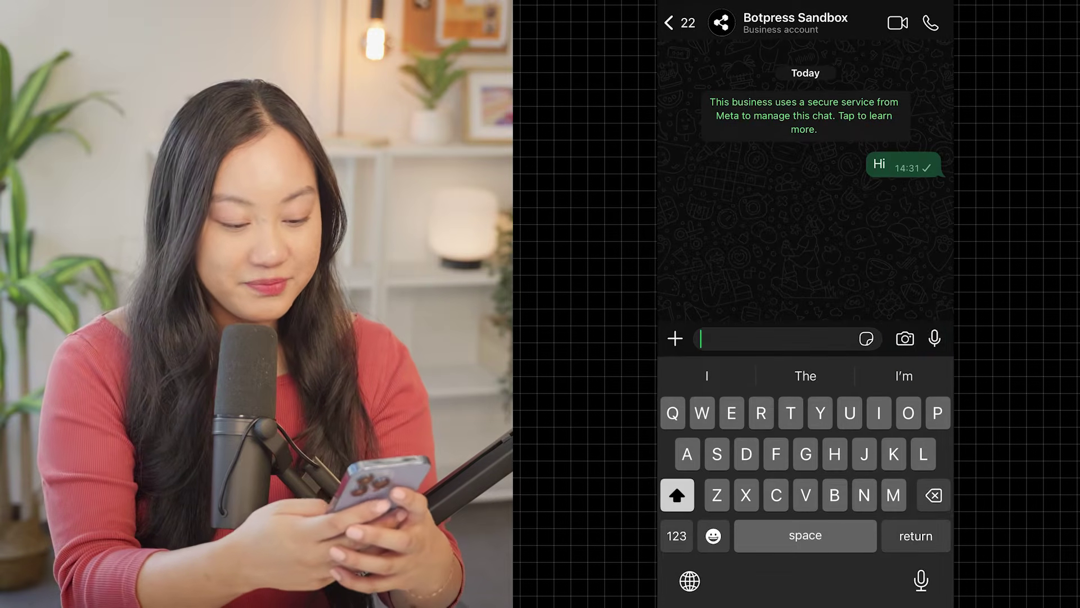
{"action": "left_click", "coordinate": [805, 242]}
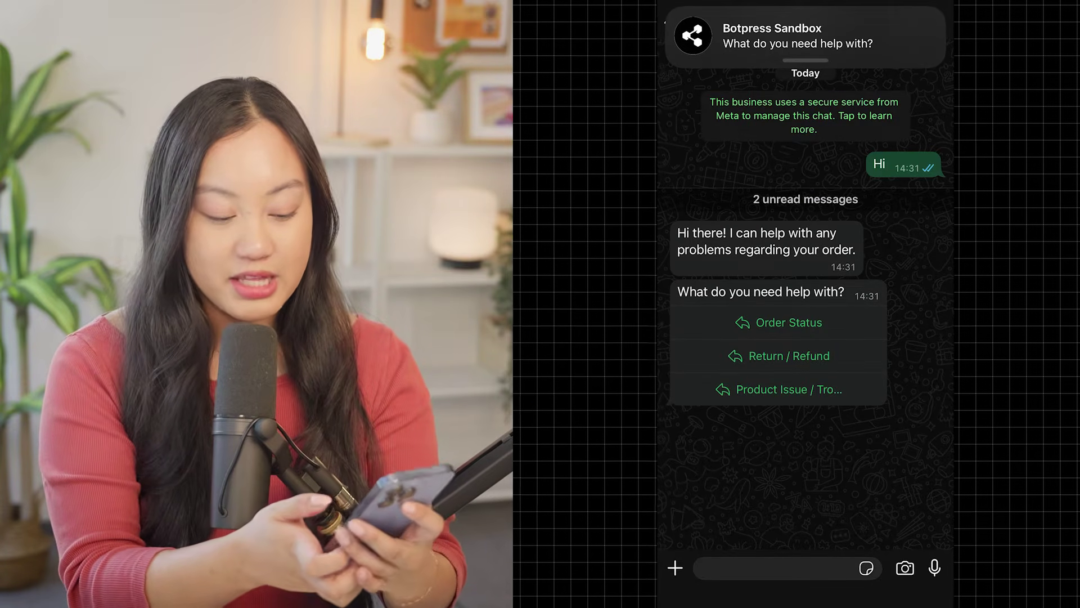
{"action": "left_click", "coordinate": [779, 389]}
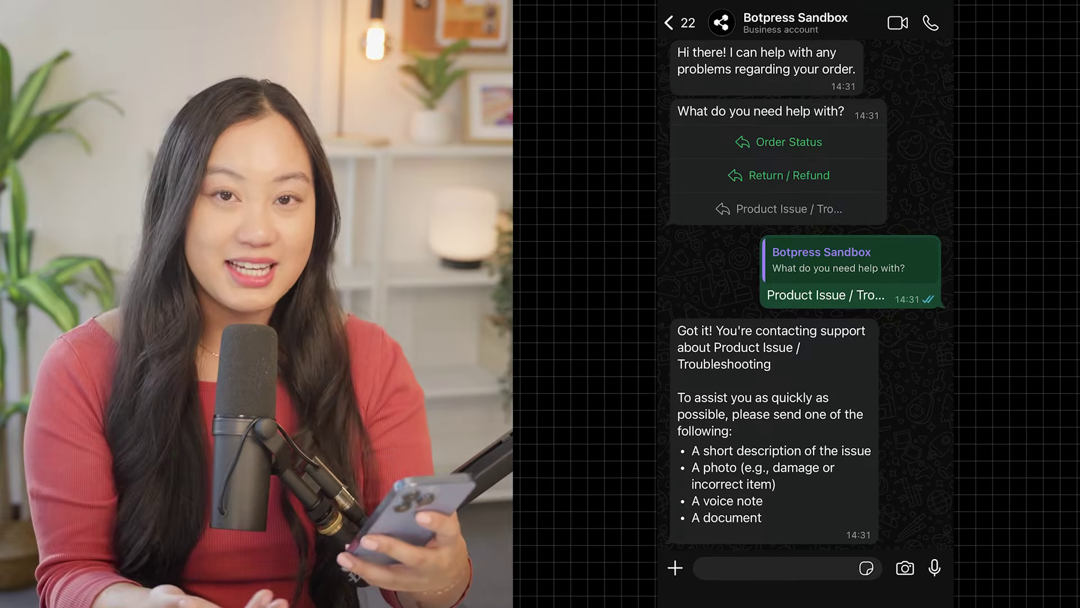
Send the bot the photo of the NIVEA lip balm from the photo library and read its reply
{"action": "left_click", "coordinate": [675, 568]}
{"action": "left_click", "coordinate": [703, 409]}
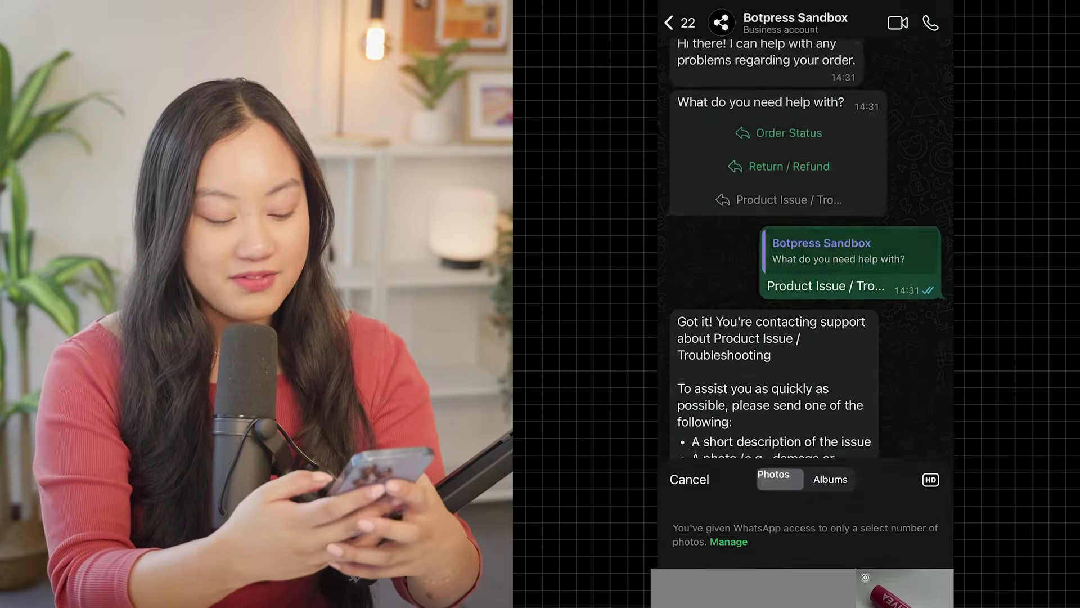
{"action": "left_click", "coordinate": [905, 374]}
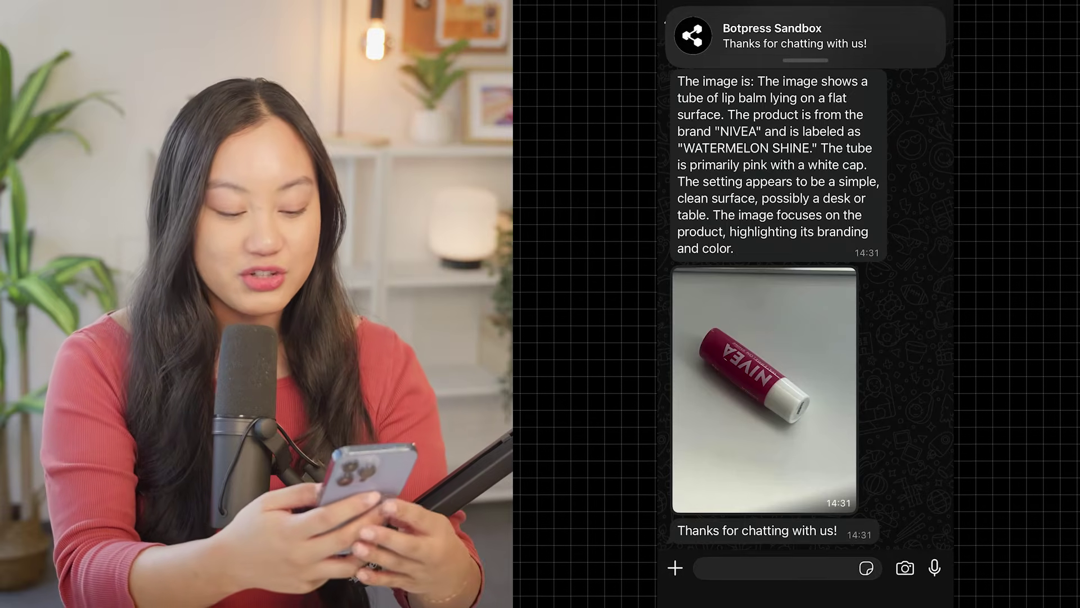
{"action": "scroll", "coordinate": [806, 306], "scroll_direction": "down", "scroll_amount": 1}
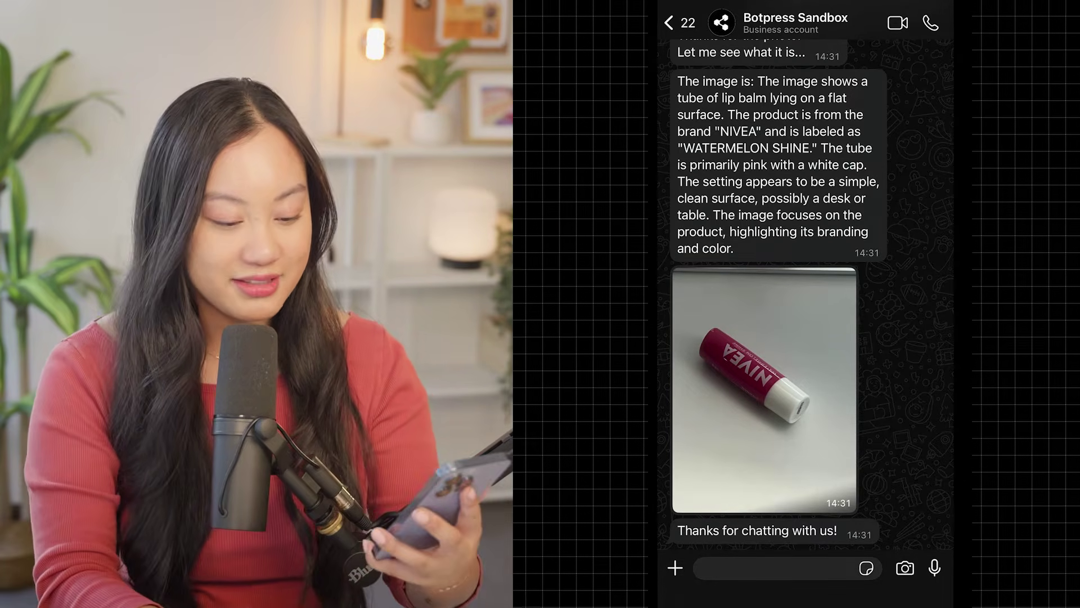
Clear all messages from the Botpress Sandbox chat
{"action": "left_click", "coordinate": [796, 22]}
{"action": "scroll", "coordinate": [806, 307], "scroll_direction": "down", "scroll_amount": 5}
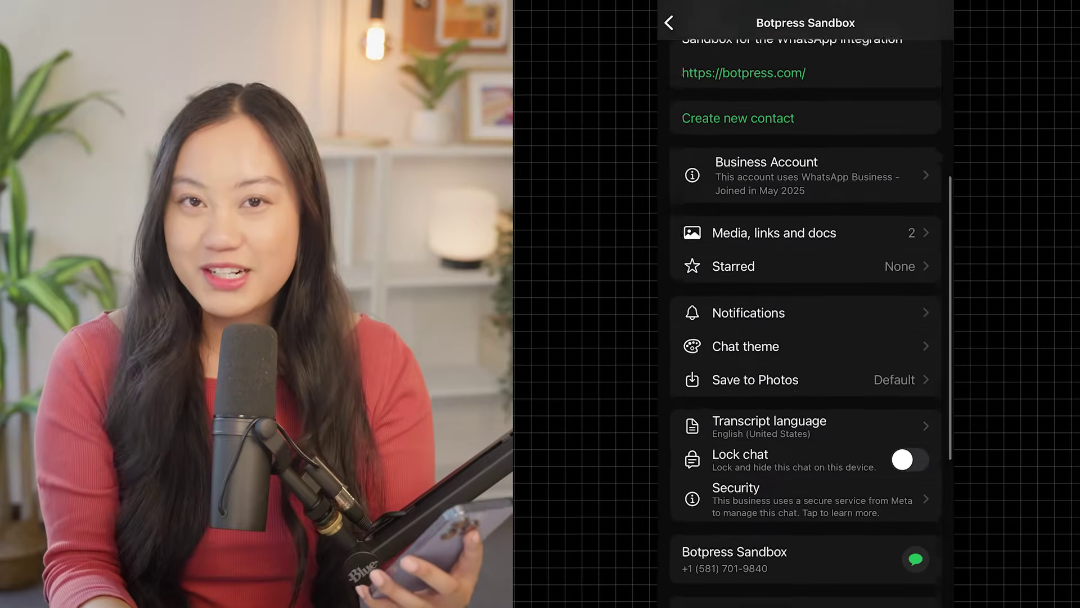
{"action": "left_click", "coordinate": [712, 461]}
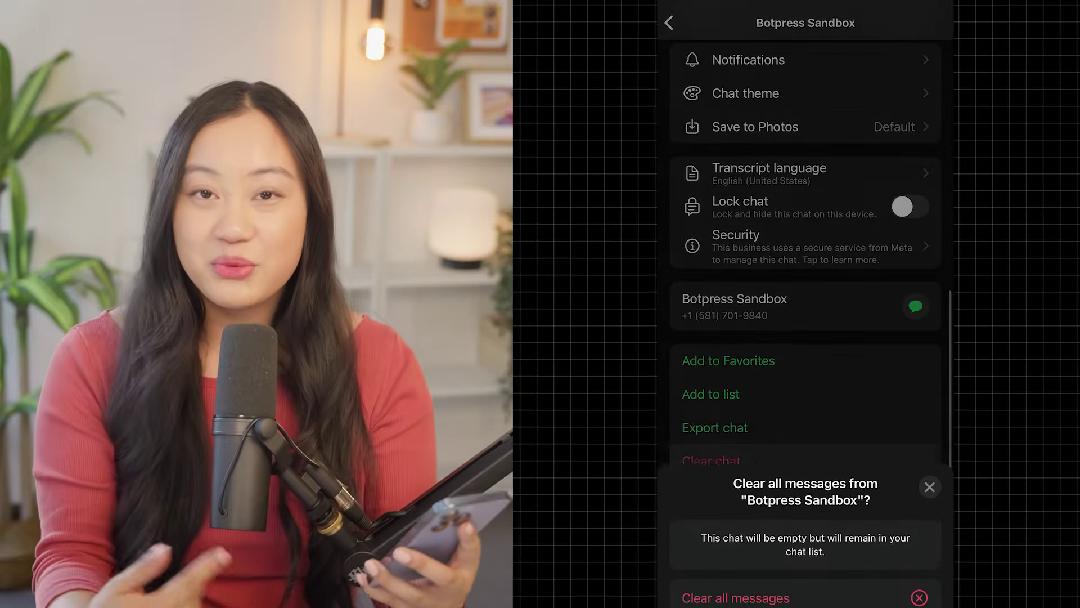
{"action": "left_click", "coordinate": [736, 554]}
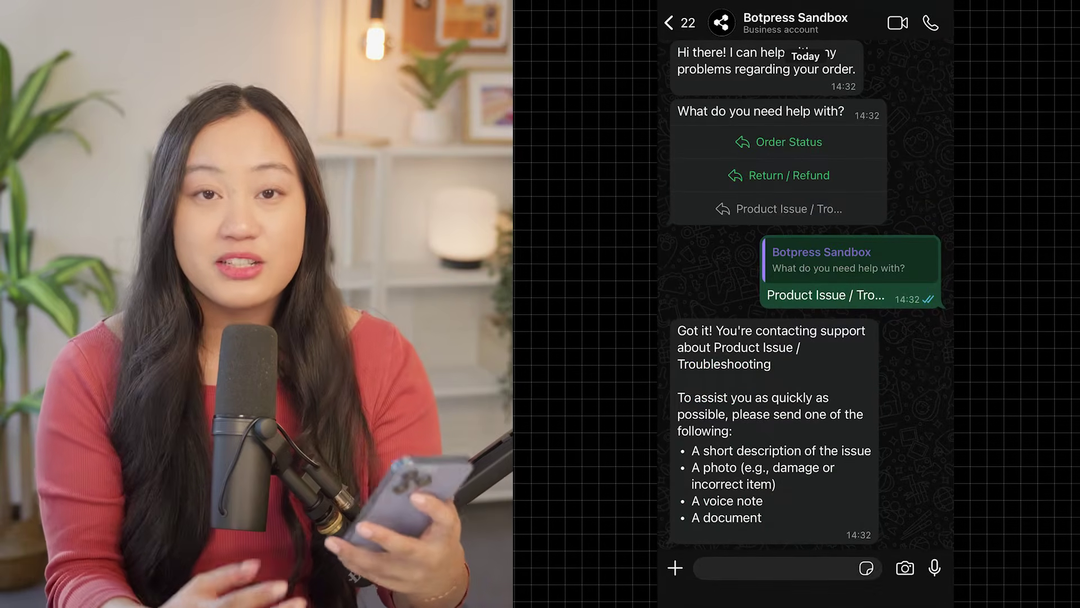
Record and send a voice note saying "My product came to me broken"
{"action": "left_click_drag", "start_coordinate": [934, 567], "coordinate": [935, 567]}
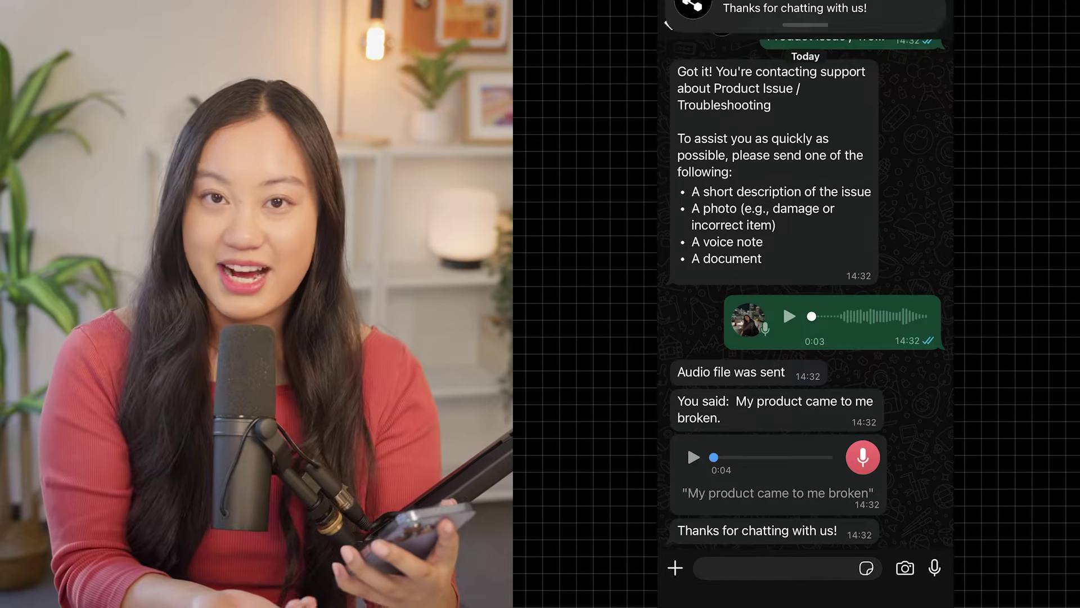
Clear the Botpress Sandbox conversation again to restart the test after the voice note
{"action": "left_click", "coordinate": [784, 23]}
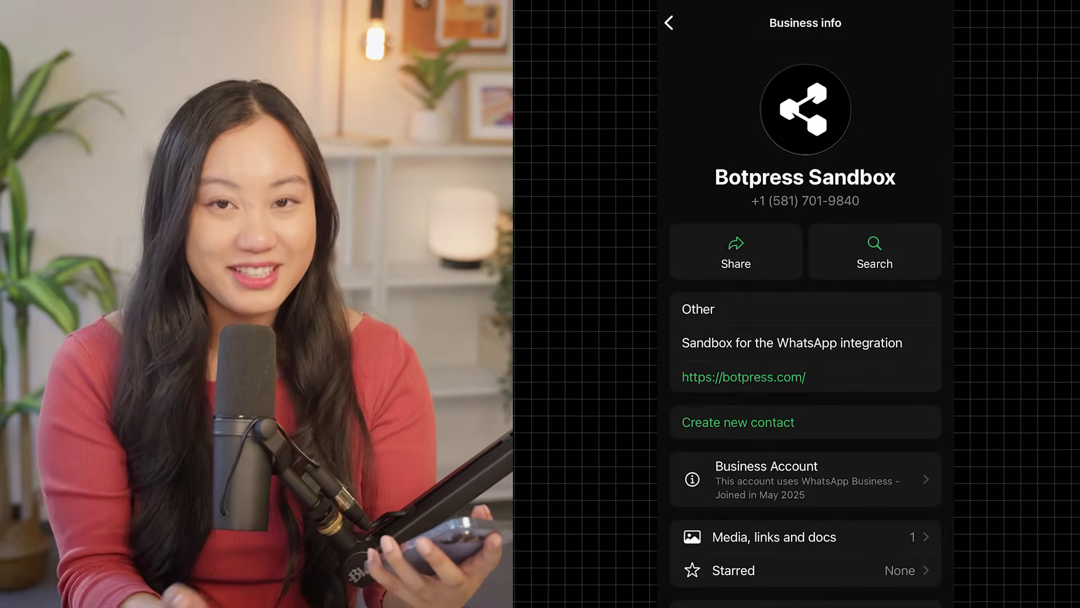
{"action": "scroll", "coordinate": [805, 304], "scroll_direction": "down", "scroll_amount": 10}
{"action": "left_click", "coordinate": [711, 461]}
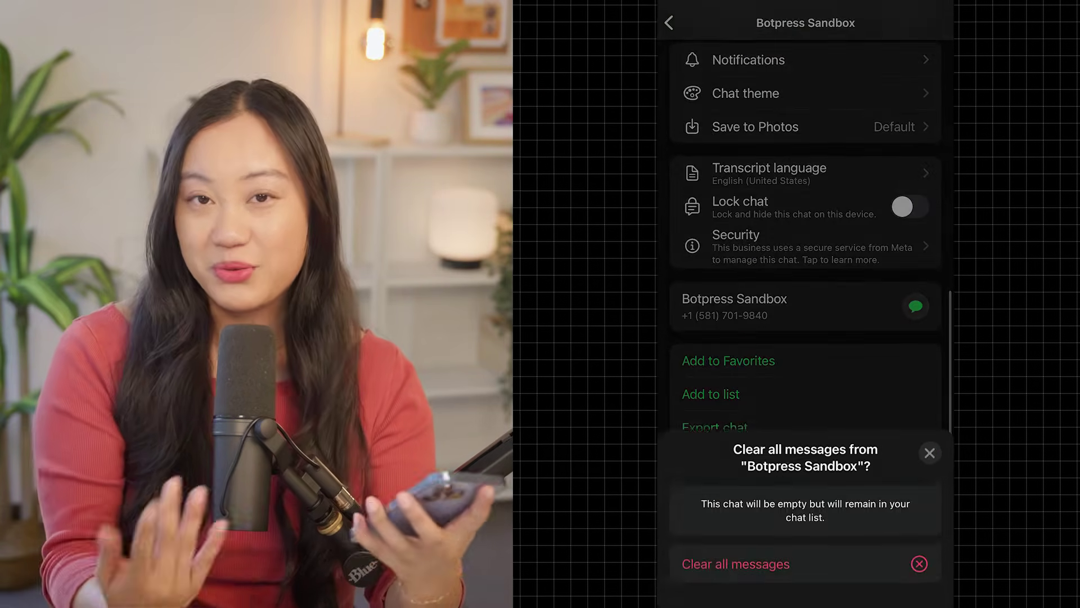
{"action": "left_click", "coordinate": [929, 445]}
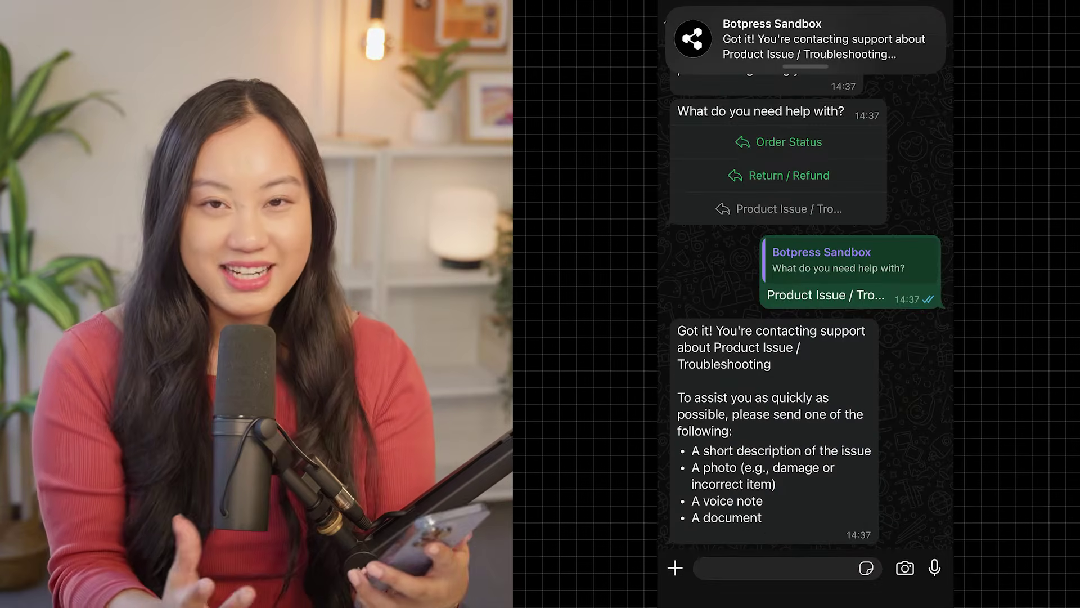
Attach the Fake Sales Receipt document, review both of its pages and send it to the bot
{"action": "left_click", "coordinate": [675, 568]}
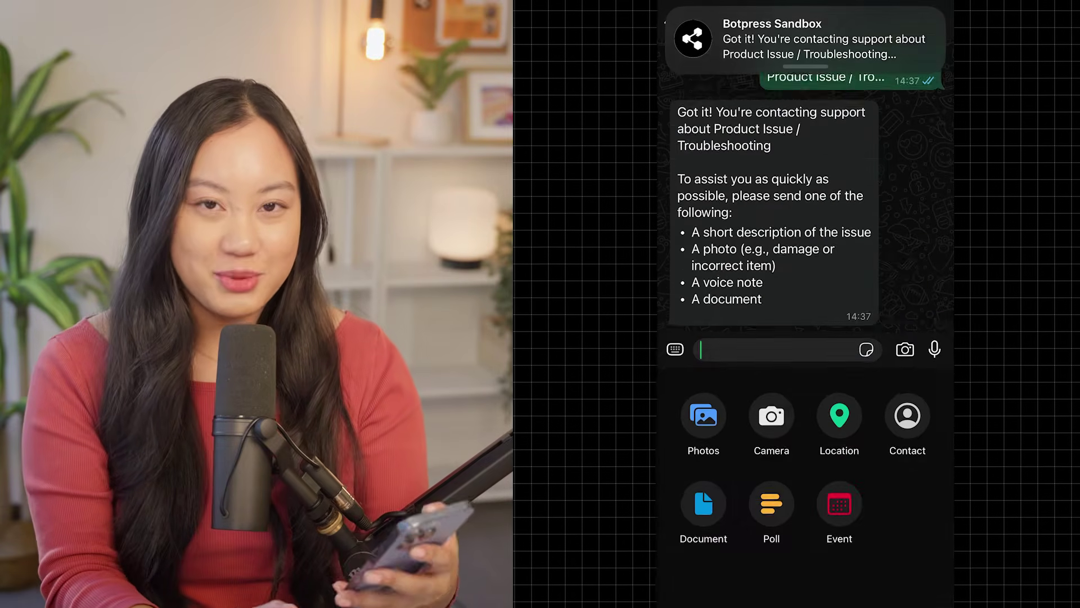
{"action": "left_click", "coordinate": [700, 518]}
{"action": "left_click", "coordinate": [732, 541]}
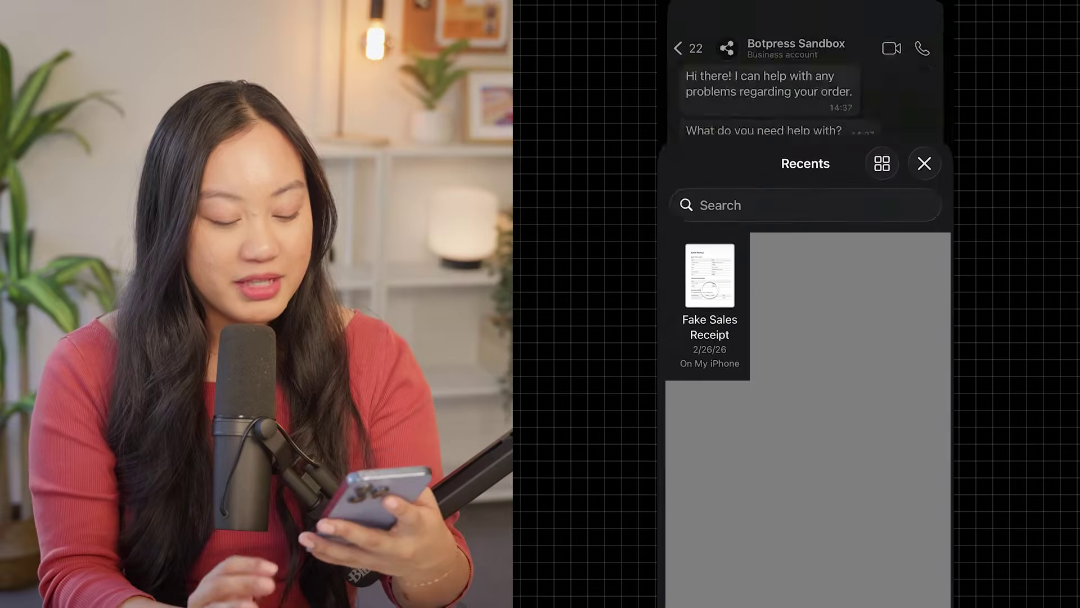
{"action": "left_click", "coordinate": [709, 180]}
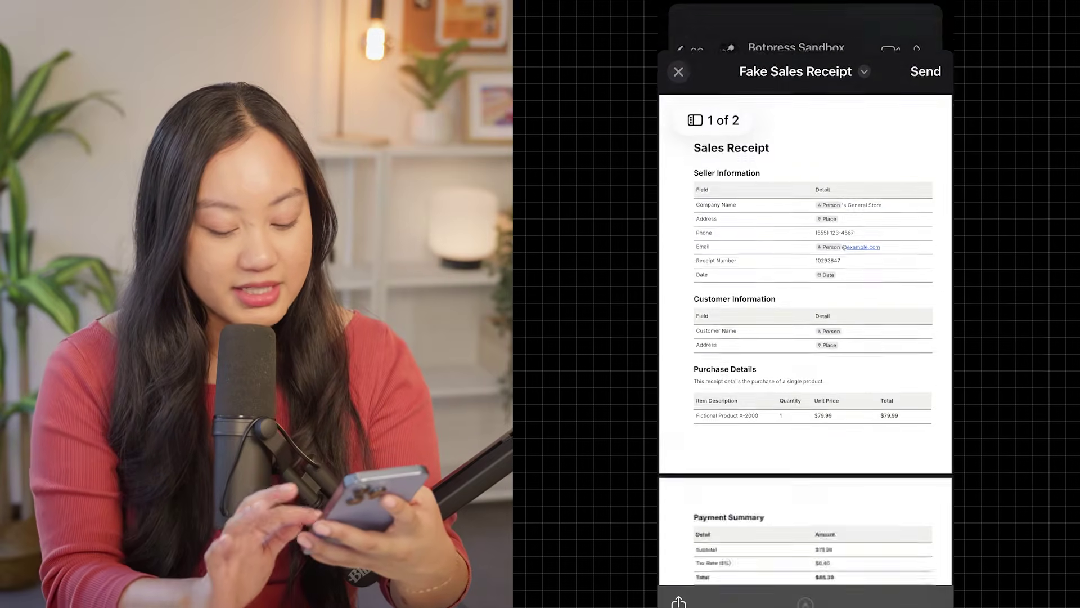
{"action": "scroll", "coordinate": [805, 338], "scroll_direction": "down", "scroll_amount": 3}
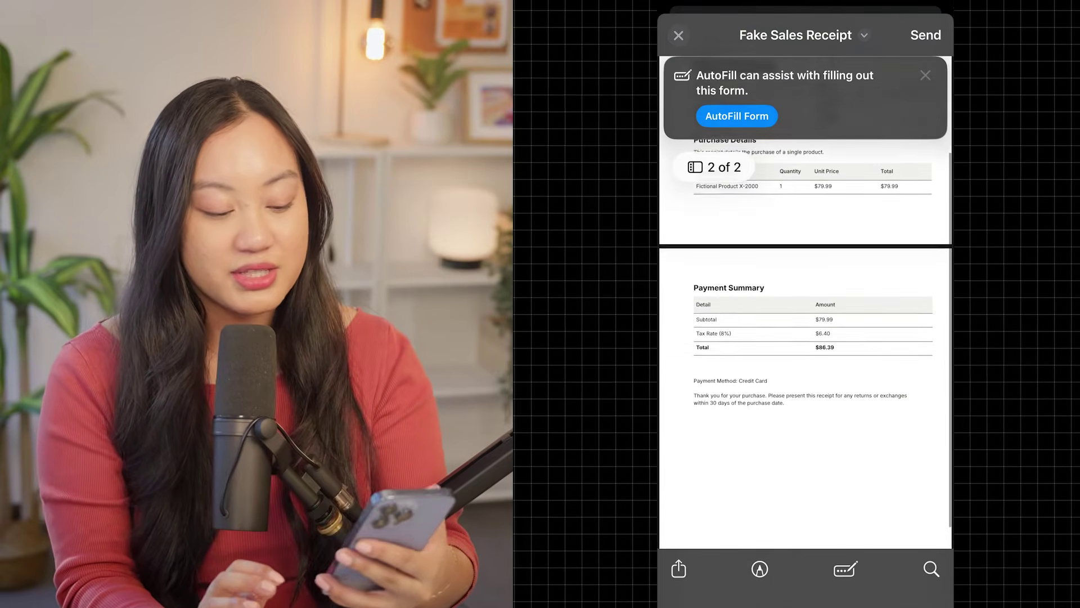
{"action": "scroll", "coordinate": [806, 338], "scroll_direction": "up", "scroll_amount": 5}
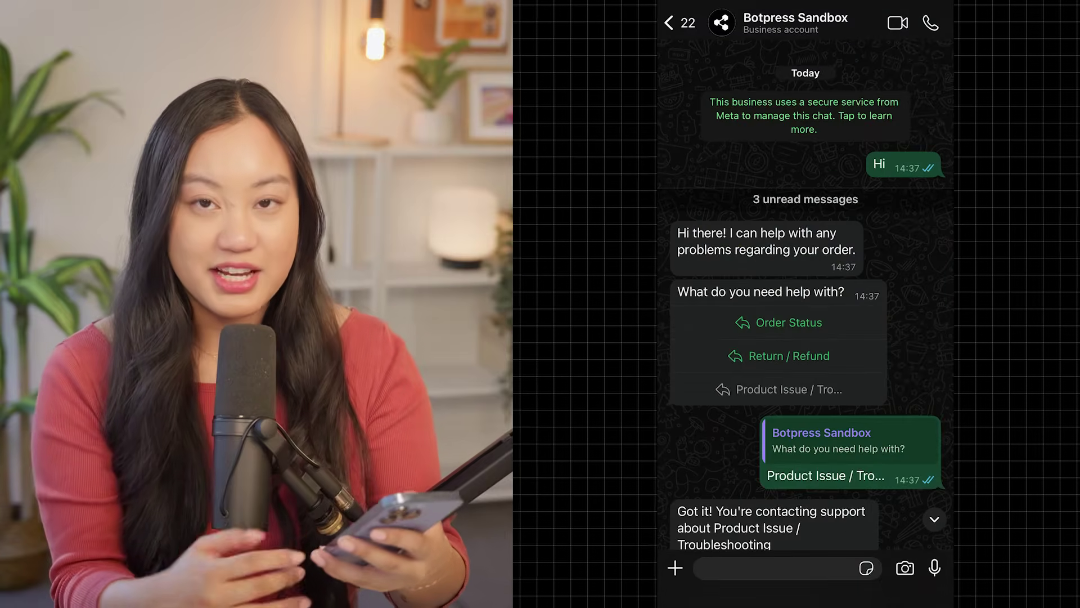
Answer the bot's question about the file by selecting Receipt / Invoice and sending the choice
{"action": "scroll", "coordinate": [806, 337], "scroll_direction": "down", "scroll_amount": 5}
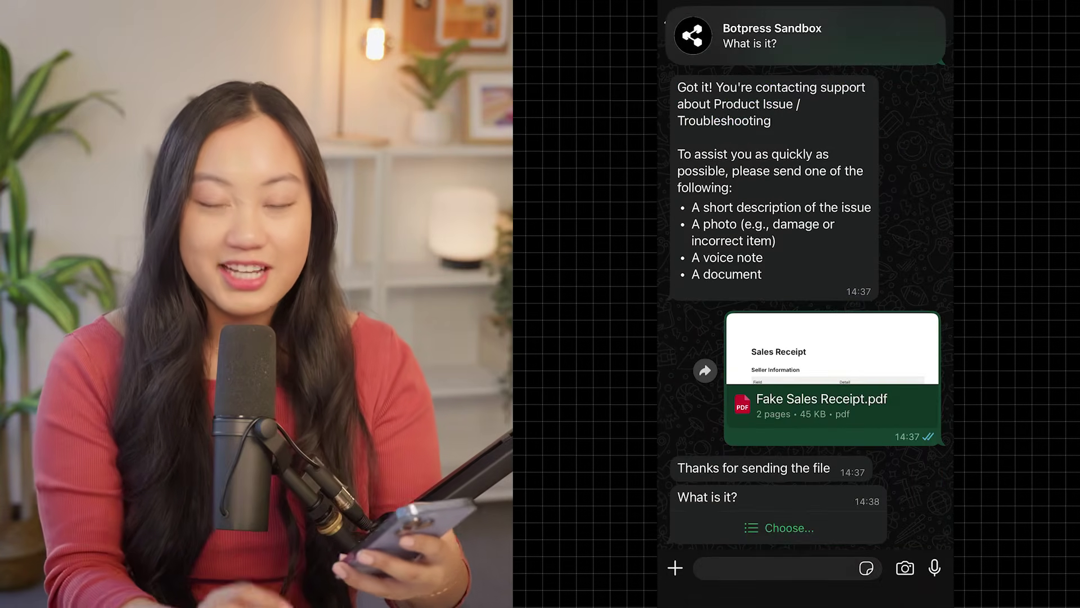
{"action": "left_click", "coordinate": [779, 528]}
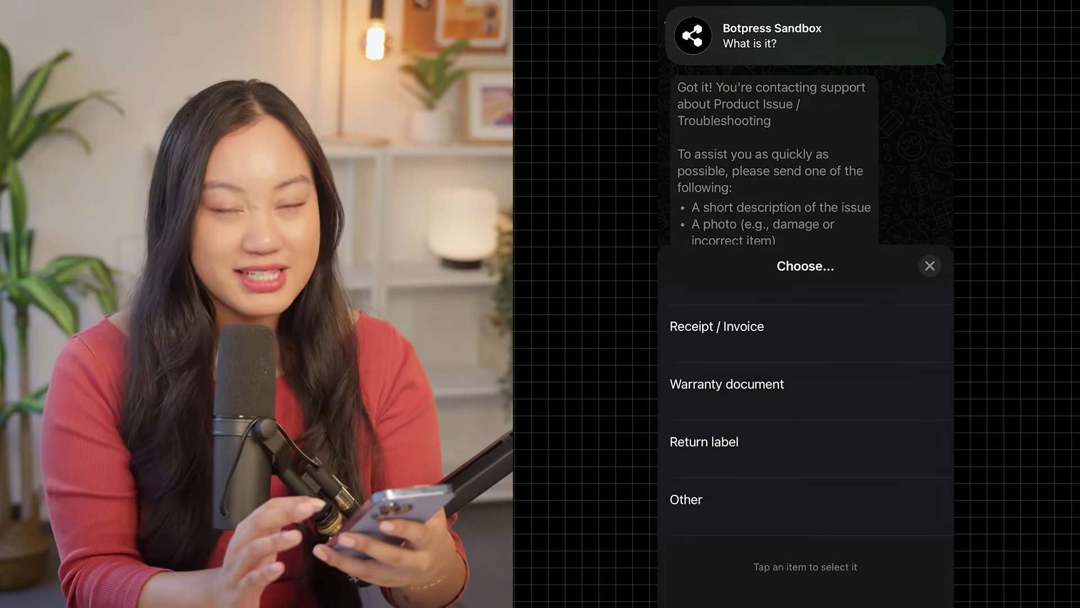
{"action": "left_click", "coordinate": [717, 326]}
{"action": "left_click", "coordinate": [805, 564]}
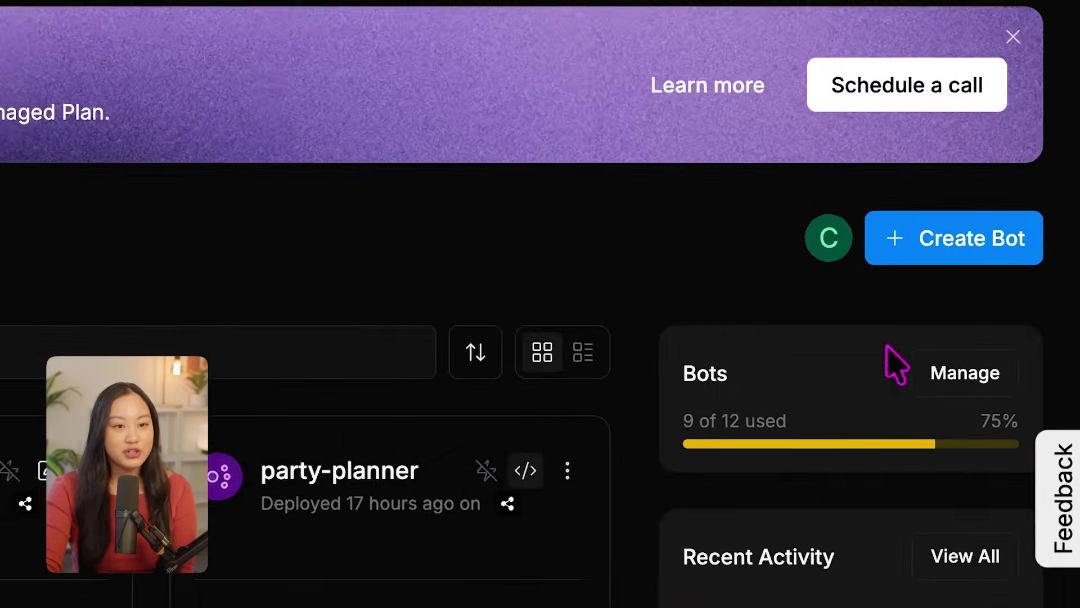
Switch to the Botpress dashboard and create a new bot built with Botpress Studio
{"action": "left_click", "coordinate": [965, 258]}
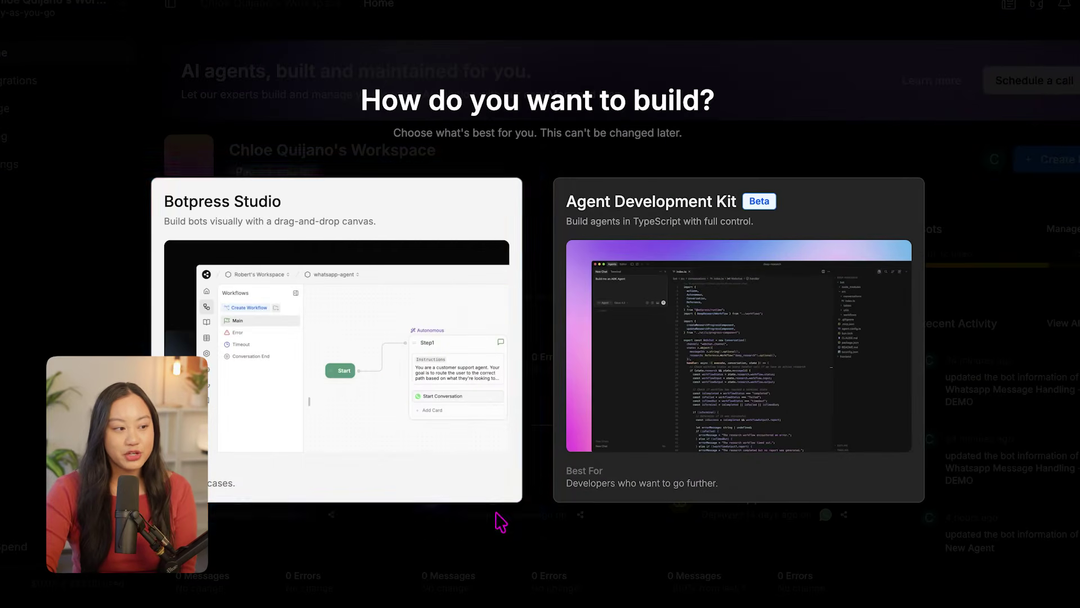
{"action": "left_click", "coordinate": [389, 387]}
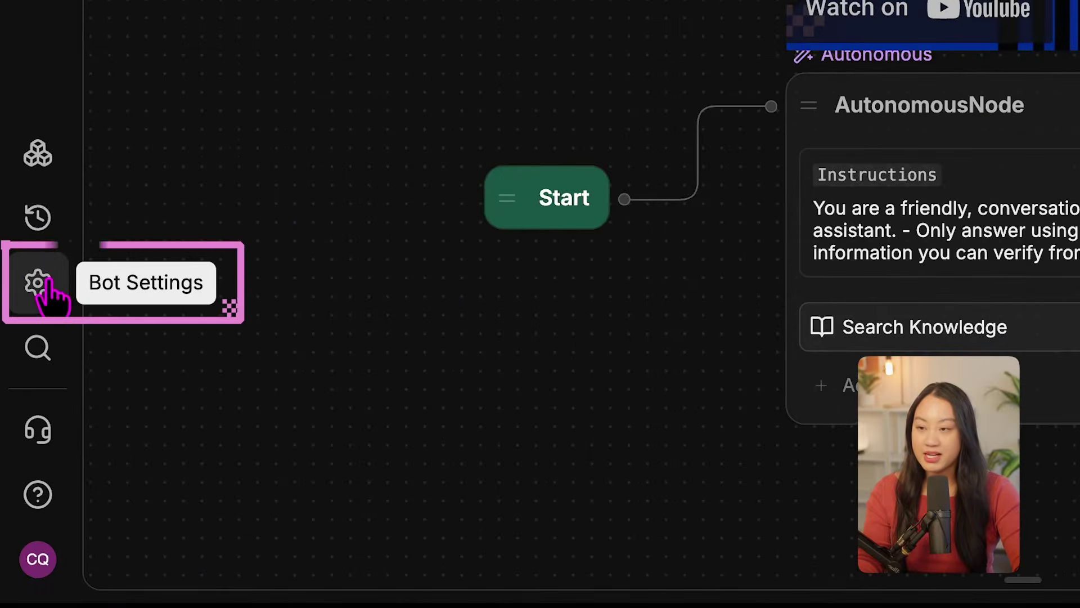
Rename the chatbot as "Customer Service Bot" in the bot settings
{"action": "left_click", "coordinate": [21, 462]}
{"action": "left_click", "coordinate": [1013, 53]}
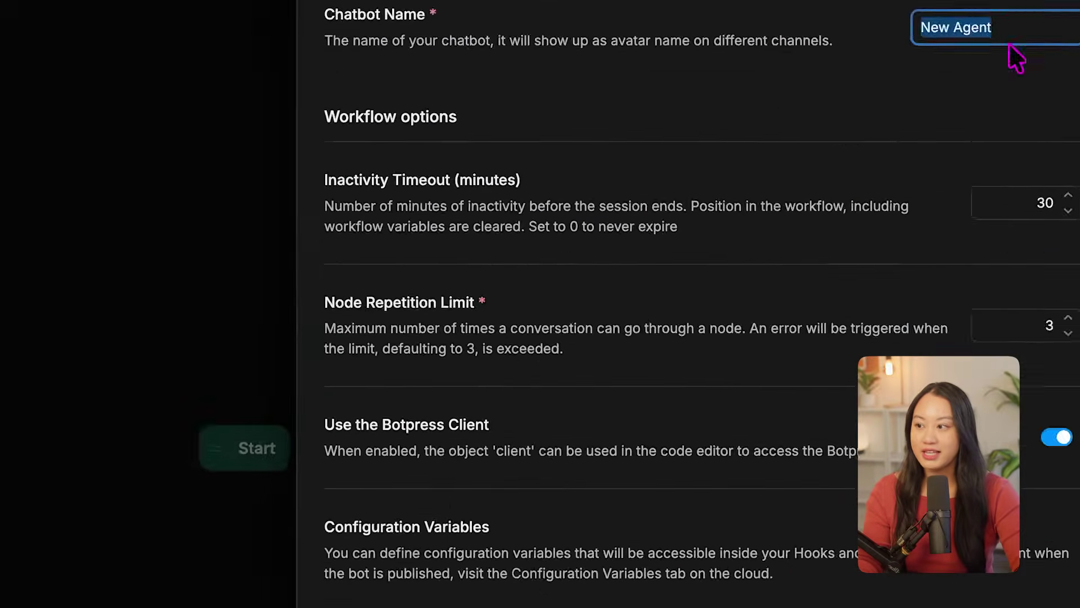
{"action": "key", "text": "ctrl+a"}
{"action": "key", "text": "BackSpace"}
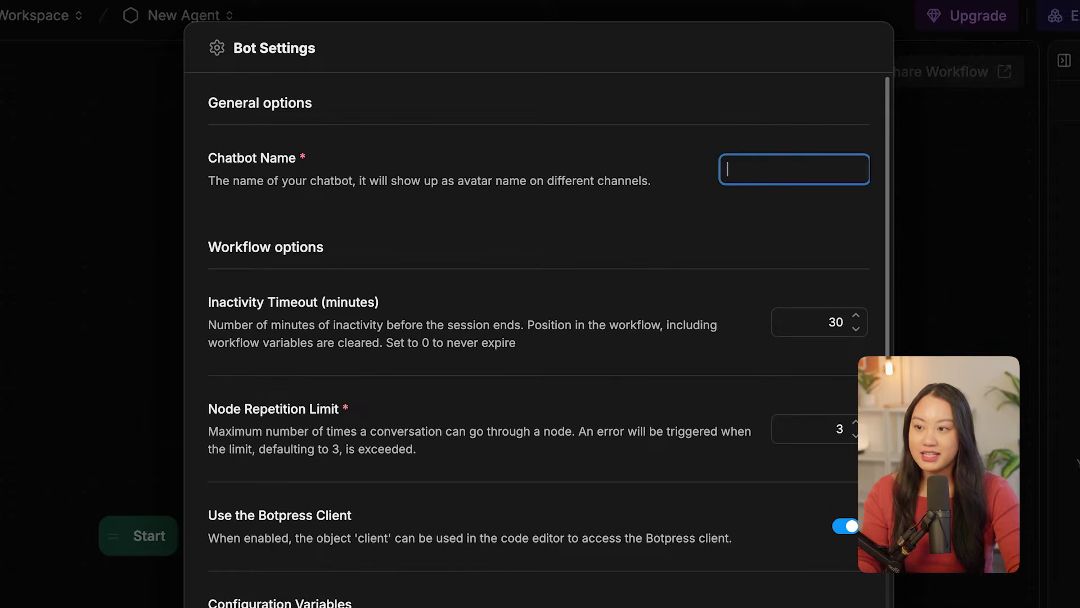
{"action": "type", "text": "Cu"}
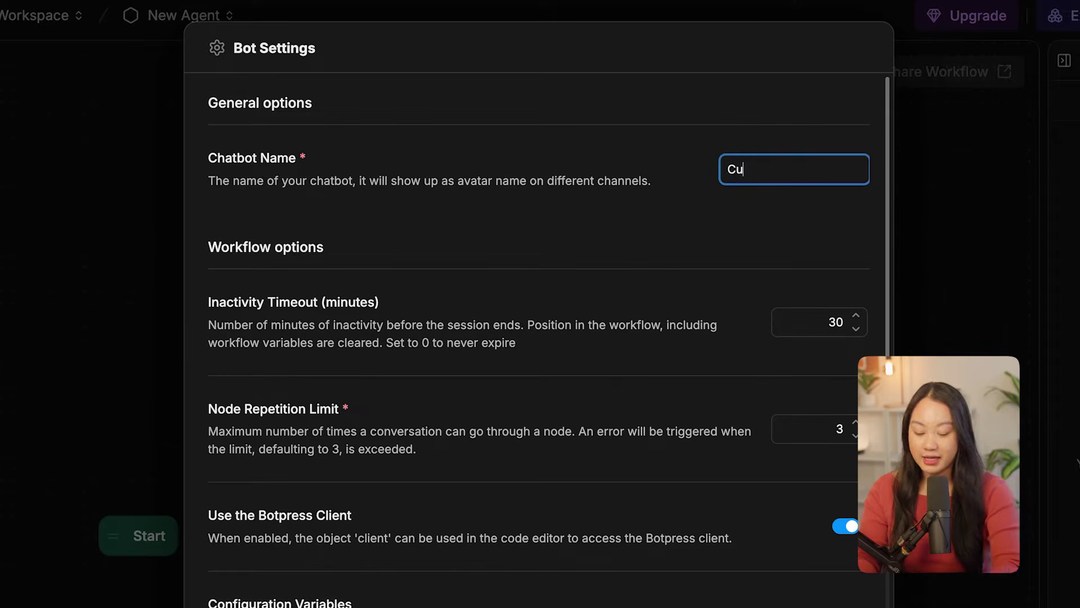
{"action": "type", "text": "stomer Service Bot"}
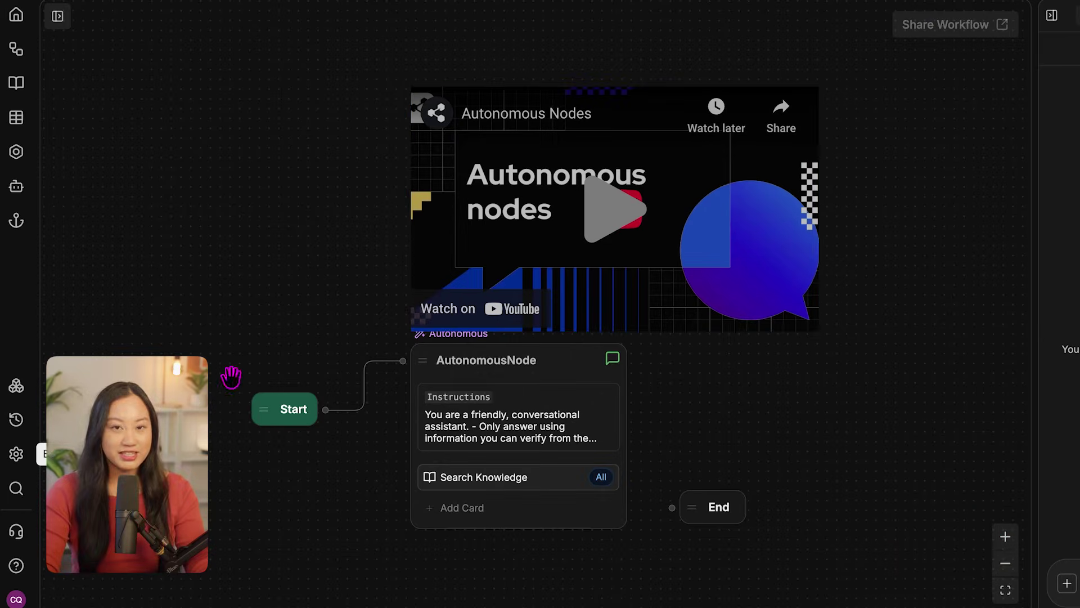
Delete the Autonomous Nodes video and the AutonomousNode from the workflow canvas
{"action": "left_click", "coordinate": [615, 297]}
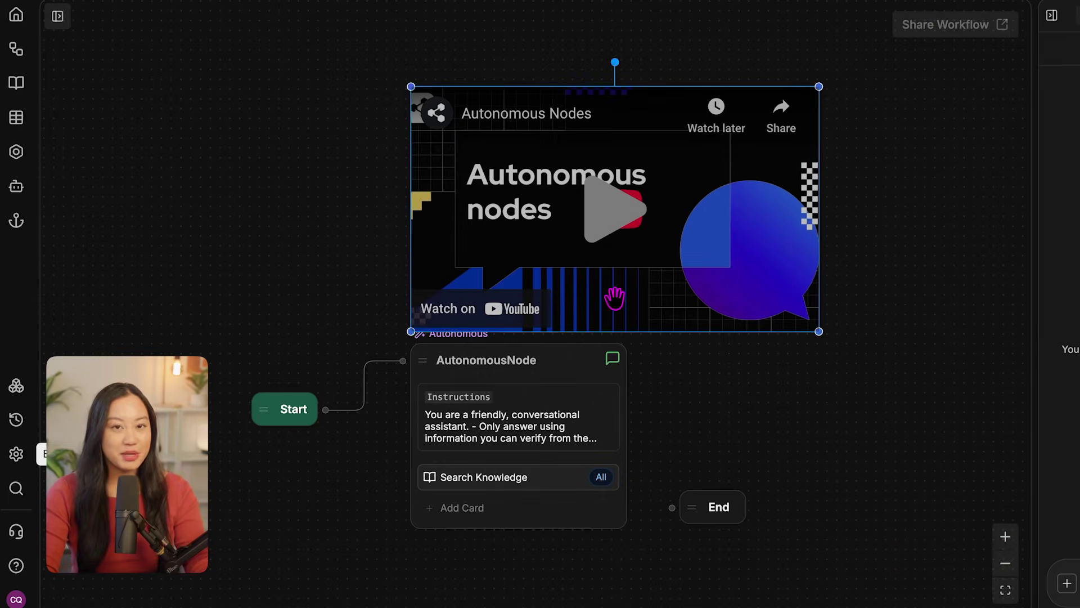
{"action": "left_click", "coordinate": [578, 357]}
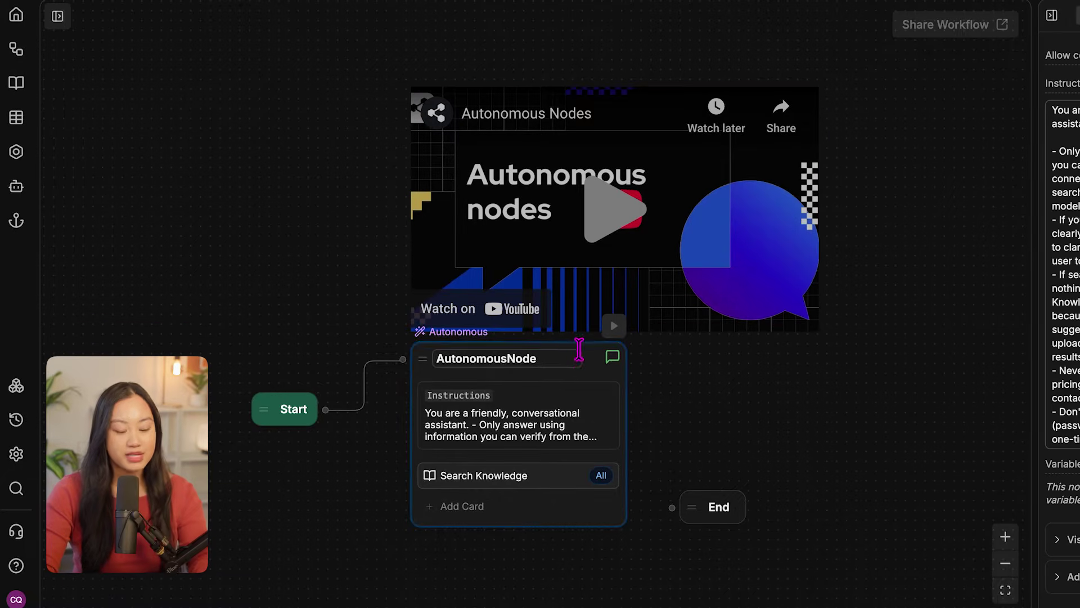
{"action": "key", "text": "Delete"}
{"action": "key", "text": "Delete"}
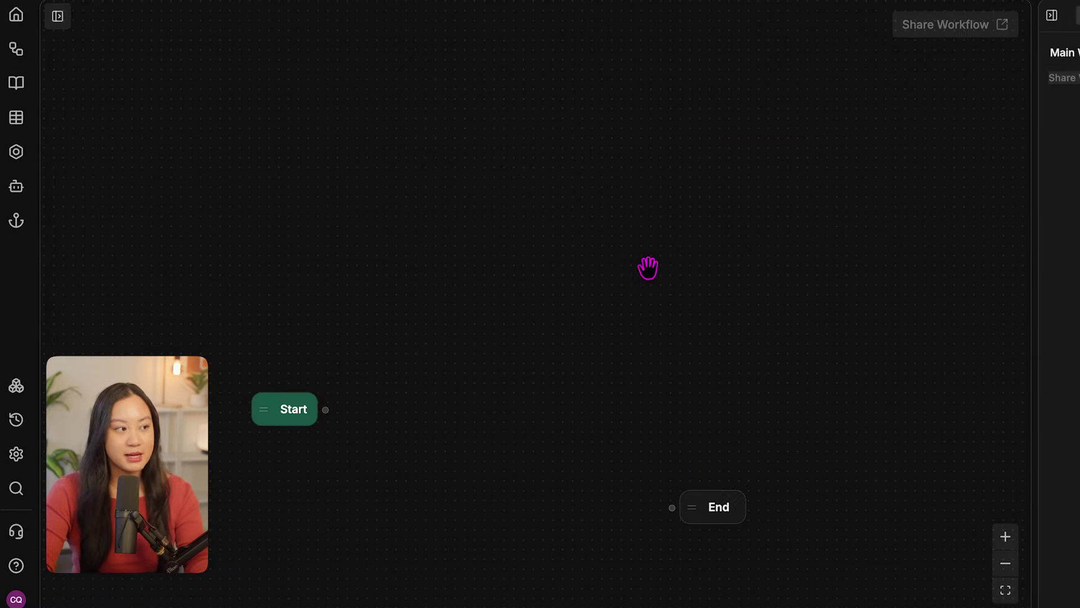
Move the Start and End nodes up into one row and add a Standard Node connected to Start
{"action": "left_click_drag", "start_coordinate": [290, 410], "coordinate": [295, 160]}
{"action": "left_click_drag", "start_coordinate": [753, 453], "coordinate": [776, 164]}
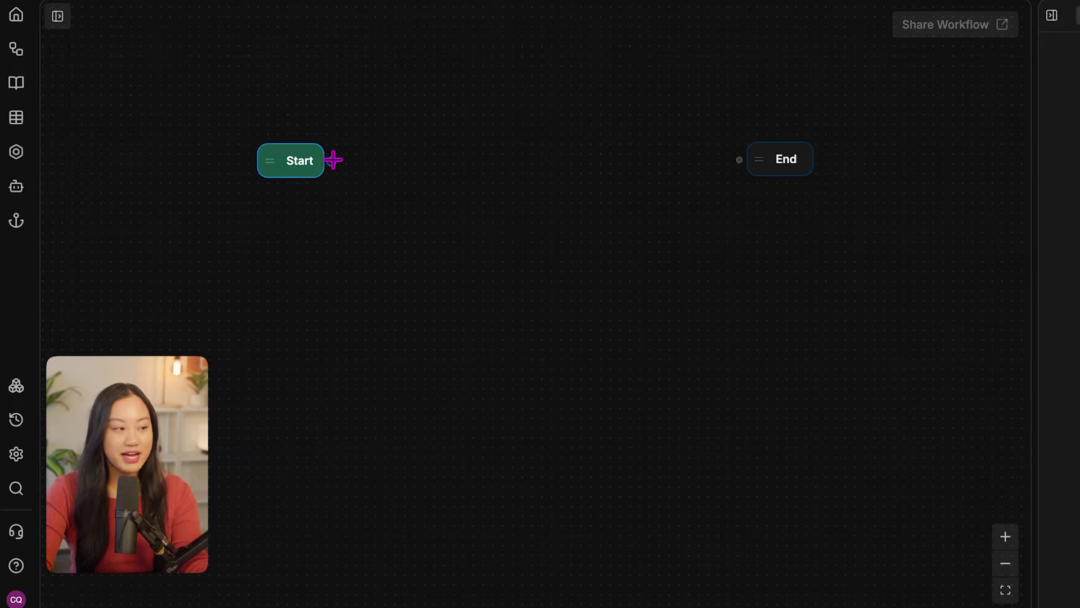
{"action": "left_click_drag", "start_coordinate": [333, 160], "coordinate": [442, 170]}
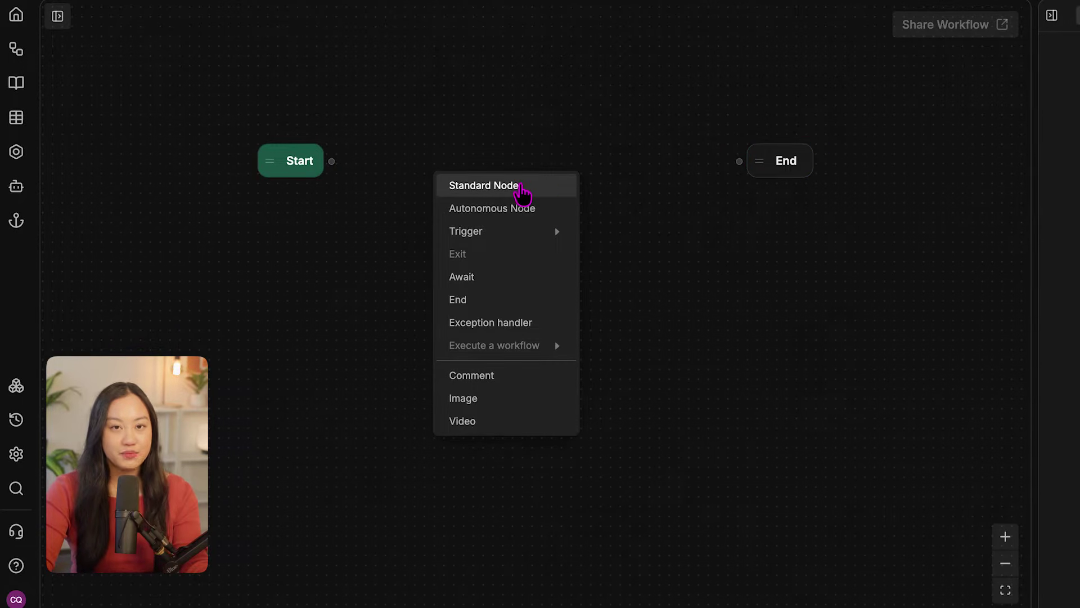
{"action": "left_click", "coordinate": [521, 188]}
Rename the new Standard Node connected to Start as "greeter"
{"action": "left_click", "coordinate": [548, 181]}
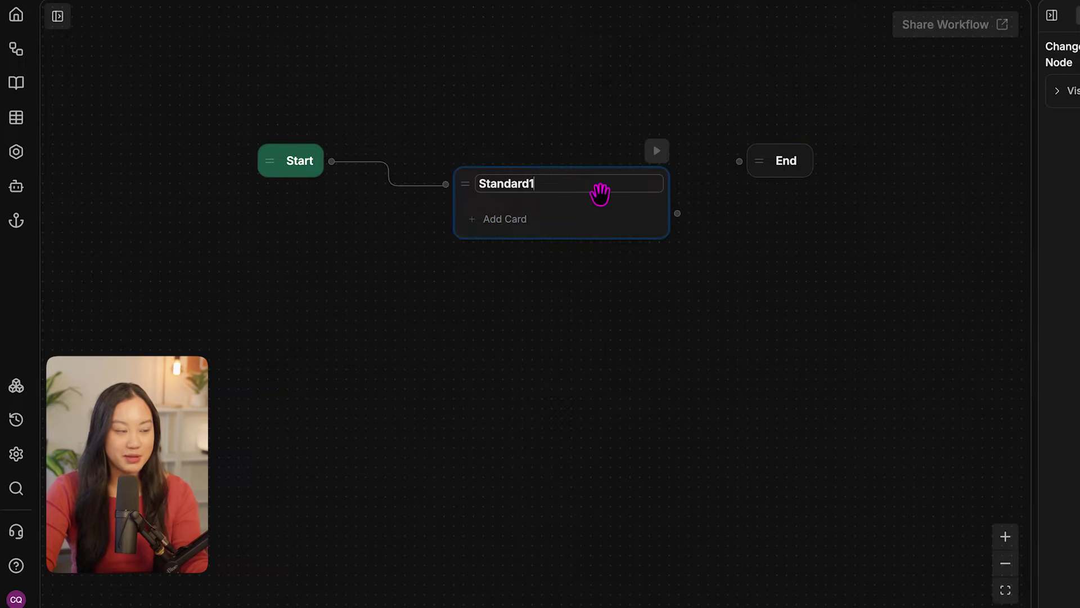
{"action": "key", "text": "BackSpace"}
{"action": "key", "text": "BackSpace"}
{"action": "key", "text": "BackSpace"}
{"action": "key", "text": "BackSpace"}
{"action": "key", "text": "BackSpace"}
{"action": "key", "text": "BackSpace"}
{"action": "key", "text": "BackSpace"}
{"action": "key", "text": "BackSpace"}
{"action": "key", "text": "BackSpace"}
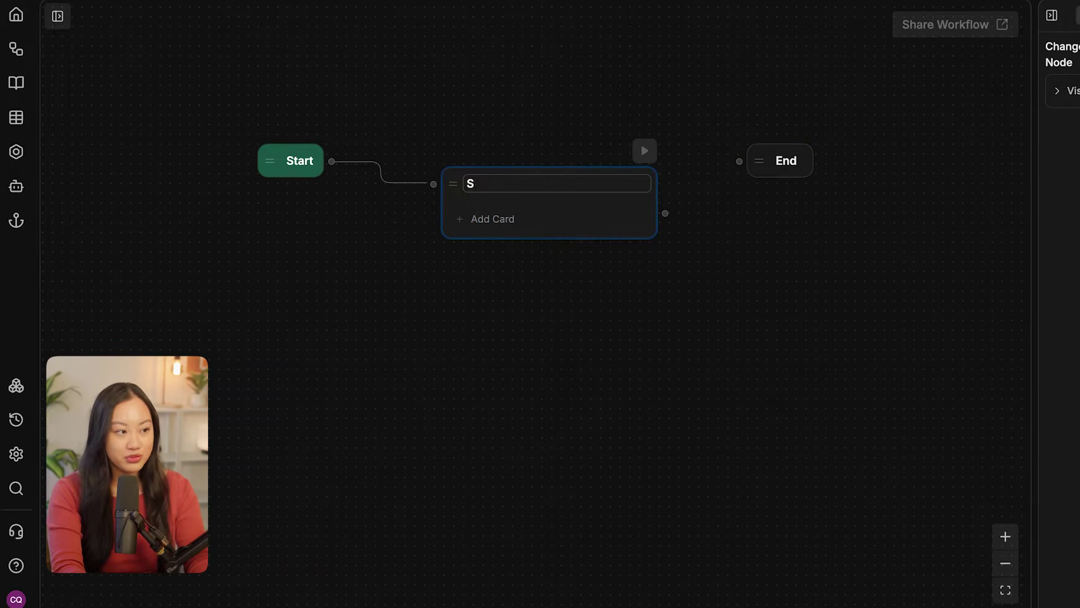
{"action": "type", "text": "greeter"}
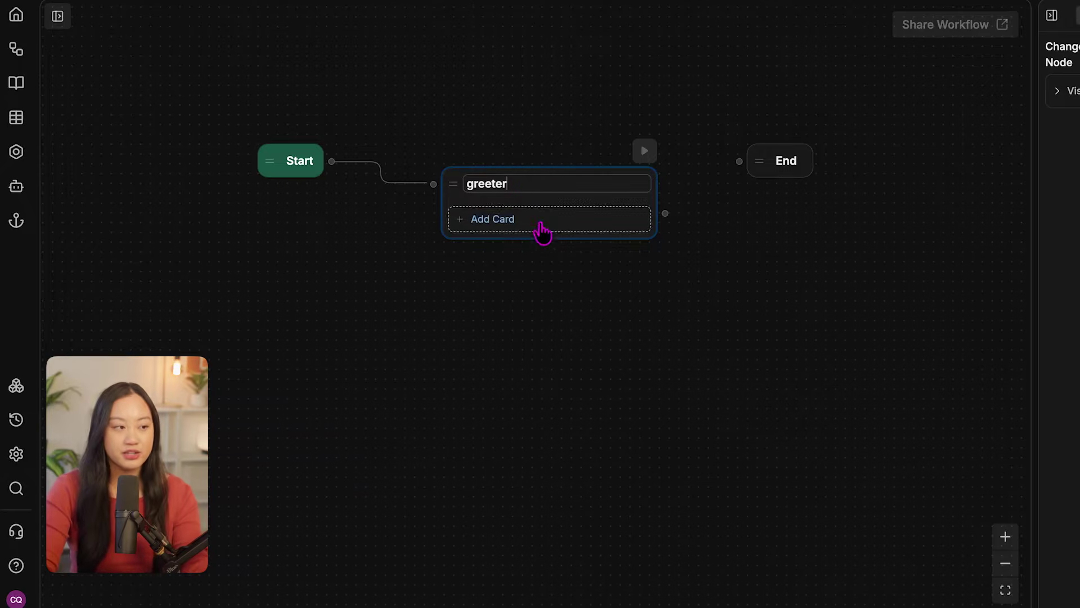
{"action": "left_click", "coordinate": [550, 279]}
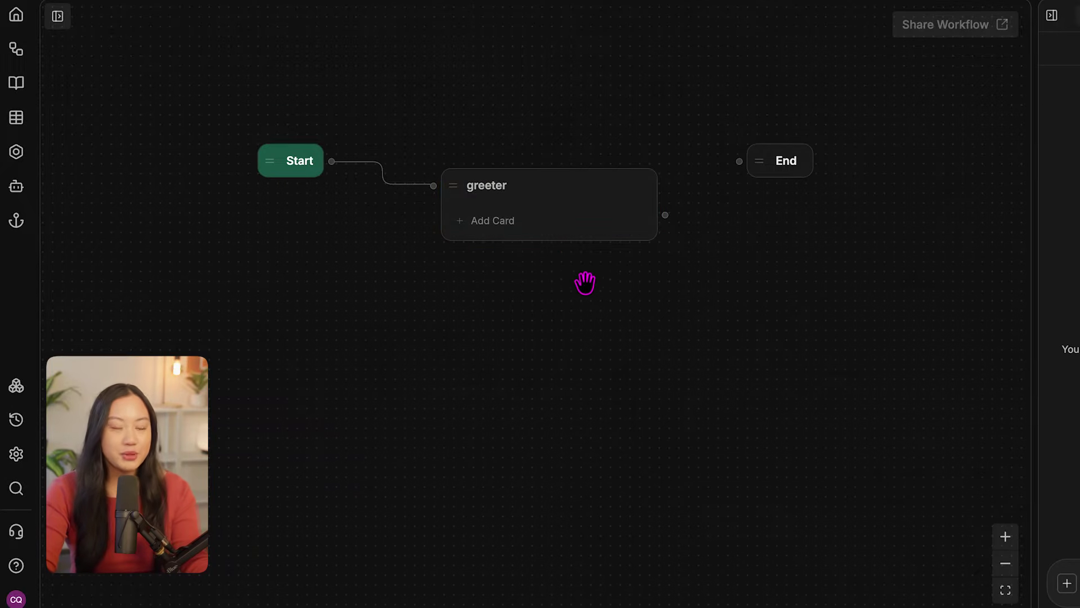
Add a Text card to the greeter node with the message "Hi there! I can help with any problems regarding your order."
{"action": "left_click", "coordinate": [511, 231]}
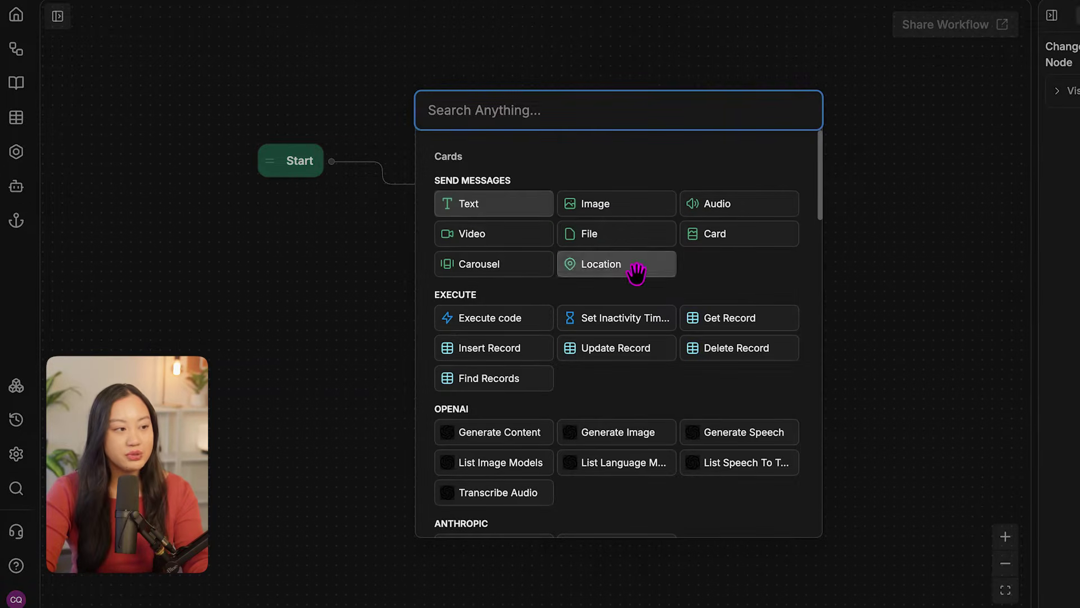
{"action": "left_click", "coordinate": [498, 208]}
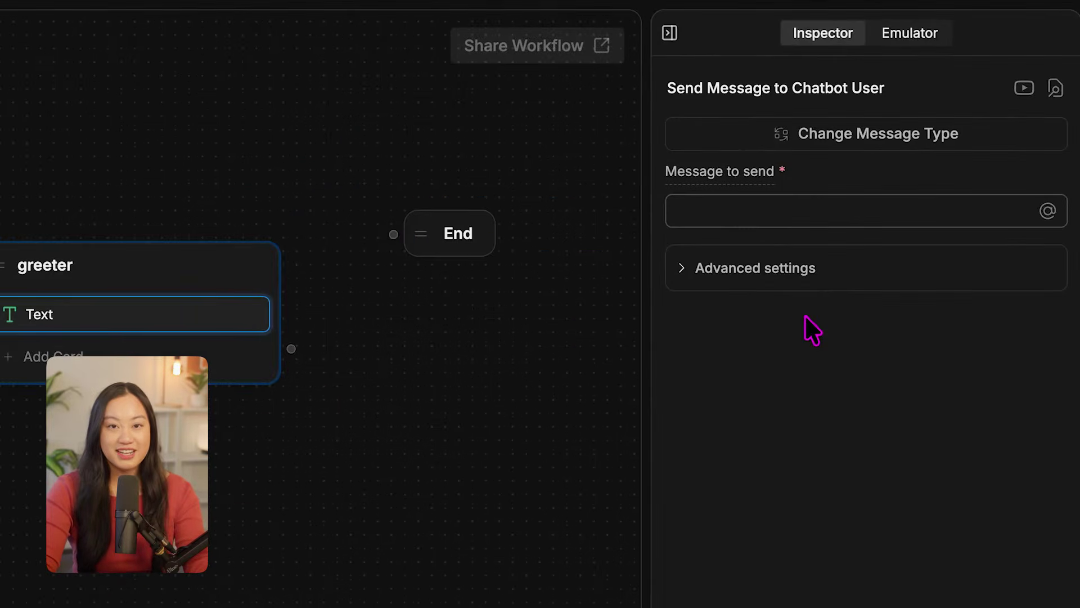
{"action": "left_click", "coordinate": [767, 210]}
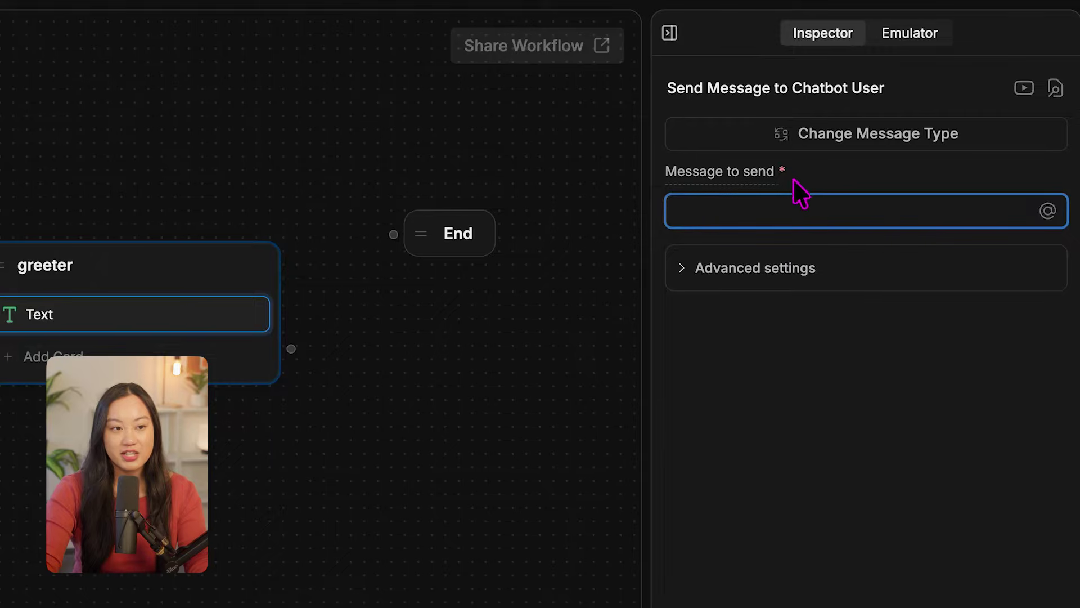
{"action": "type", "text": "Hi"}
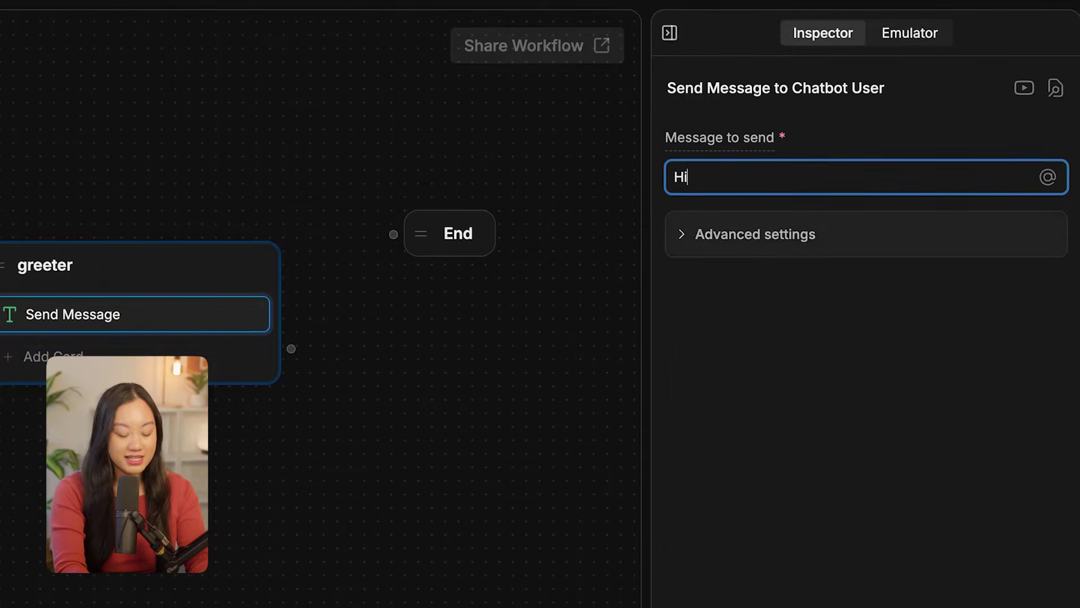
{"action": "type", "text": " there! I can help with any problems re"}
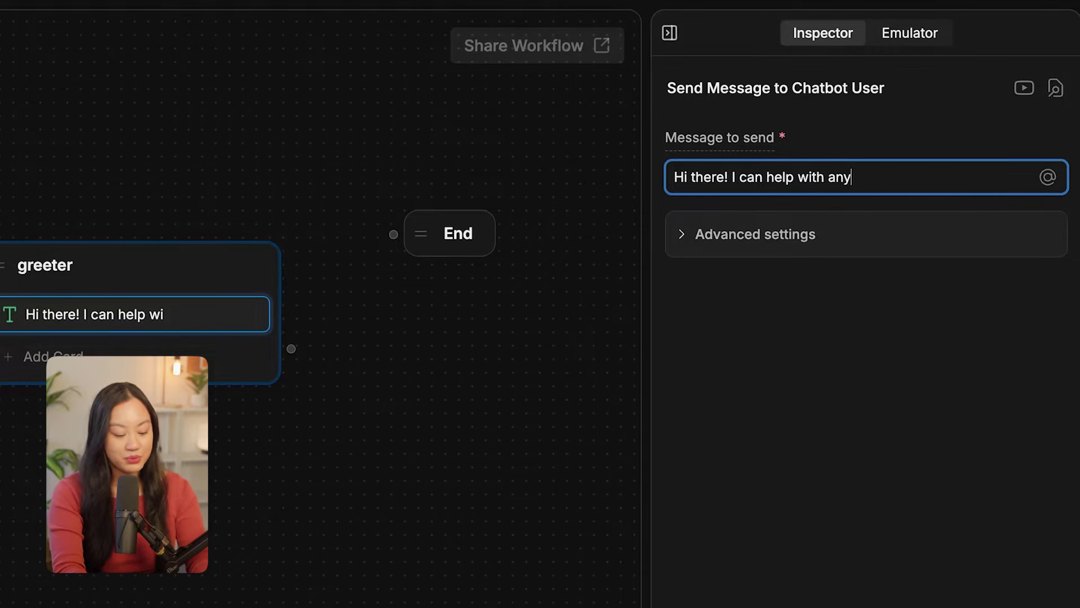
{"action": "type", "text": "garding your order."}
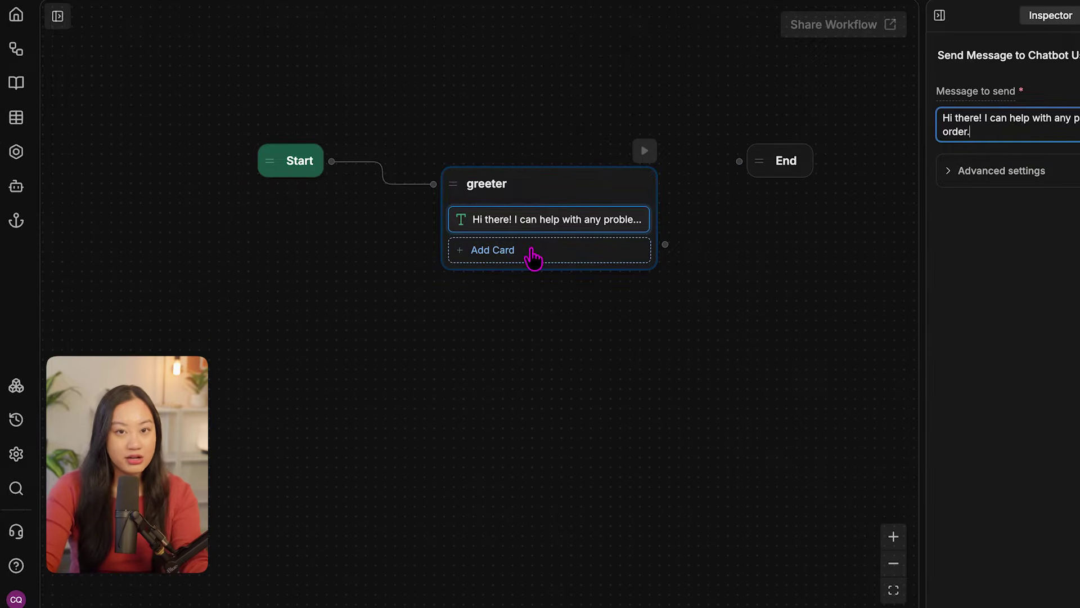
Add a Single Choice card to the greeter node that asks "What do you need help with?"
{"action": "left_click", "coordinate": [532, 258]}
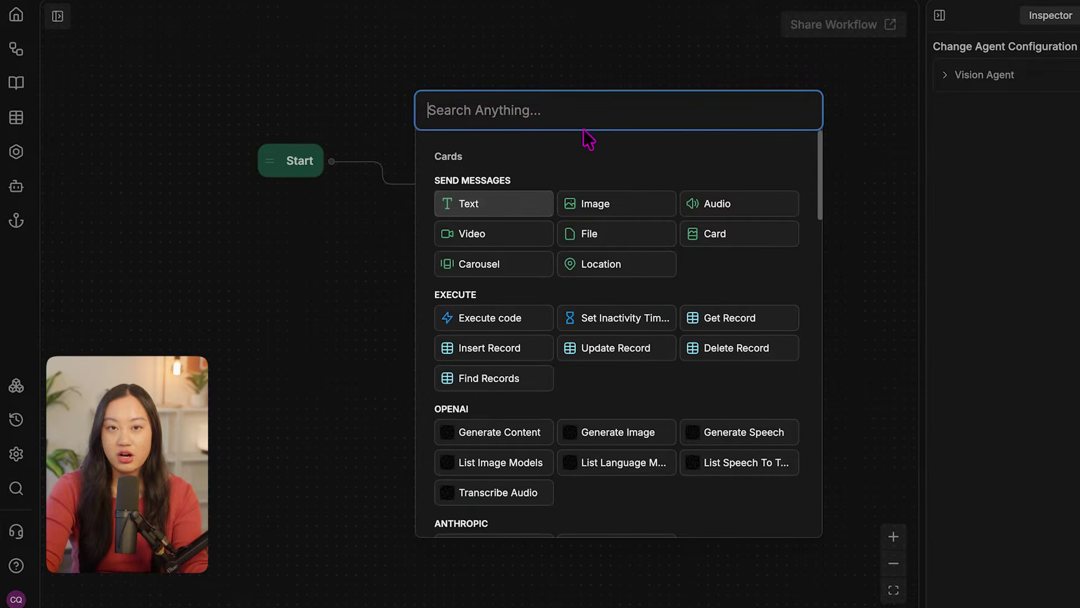
{"action": "type", "text": "Single"}
{"action": "left_click", "coordinate": [509, 195]}
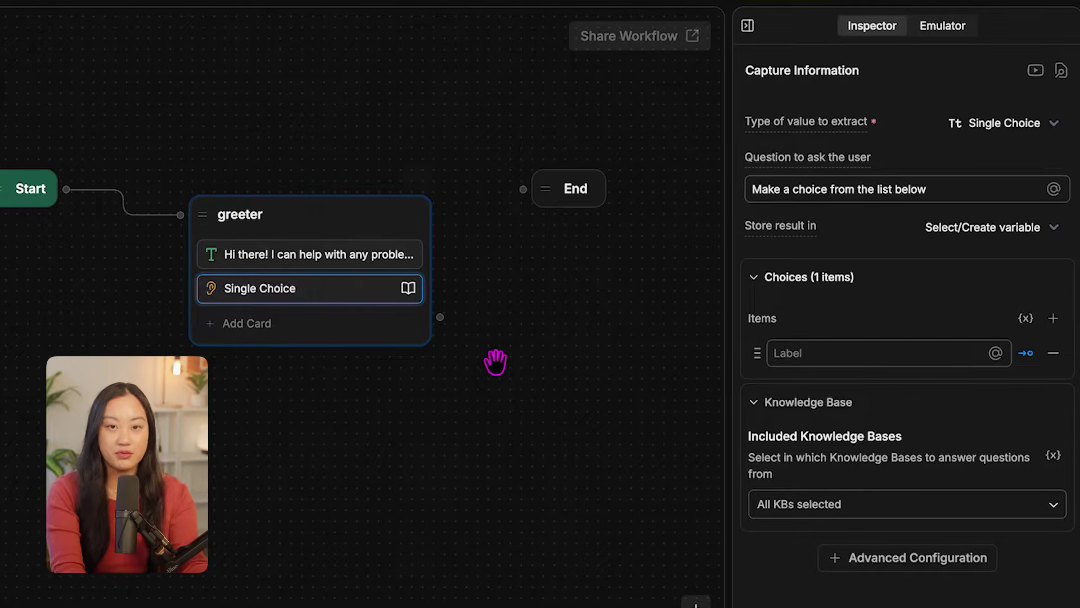
{"action": "left_click_drag", "start_coordinate": [1021, 188], "coordinate": [732, 188]}
{"action": "type", "text": "What do you need help with?"}
{"action": "key", "text": "BackSpace"}
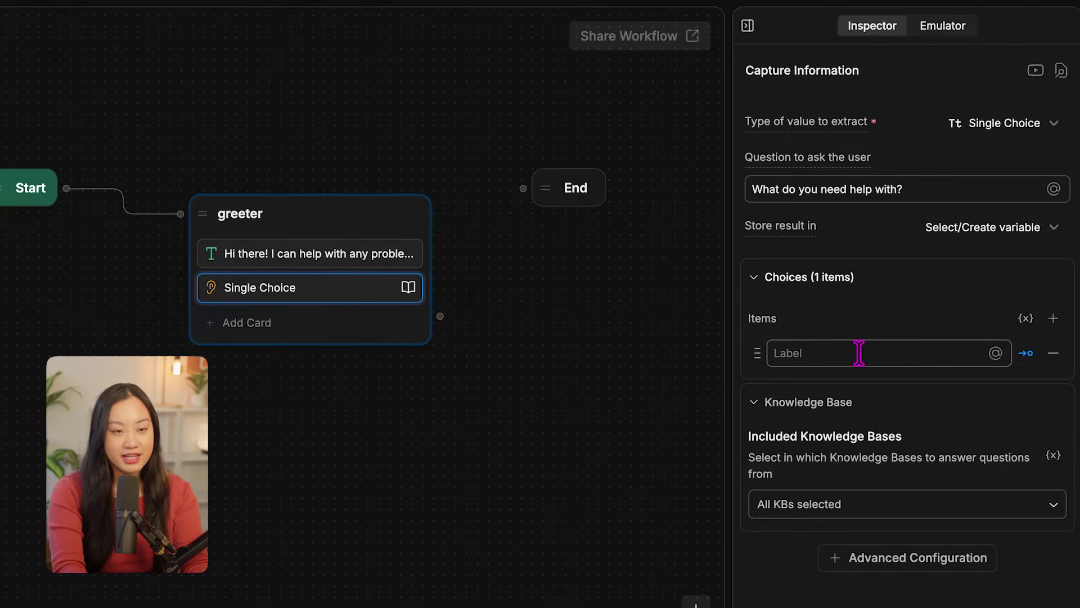
Enter the choices "Order Status", "Return / Refund" and "Product Issue / Troubleshooting" for the Single Choice card
{"action": "left_click", "coordinate": [859, 353]}
{"action": "type", "text": "Order St"}
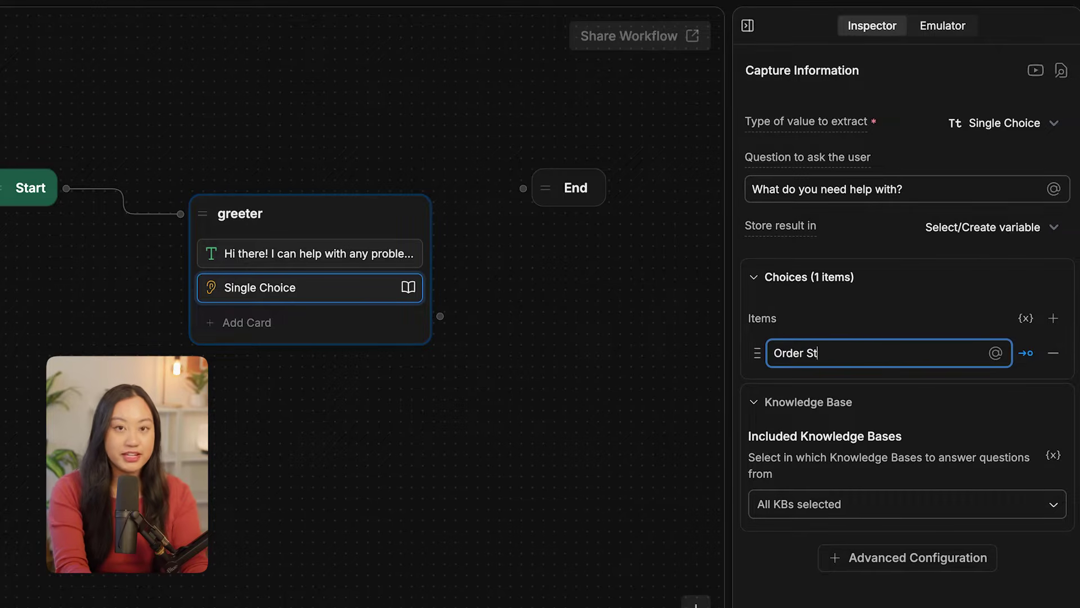
{"action": "type", "text": "atus"}
{"action": "key", "text": "Return"}
{"action": "type", "text": "Return / Refund"}
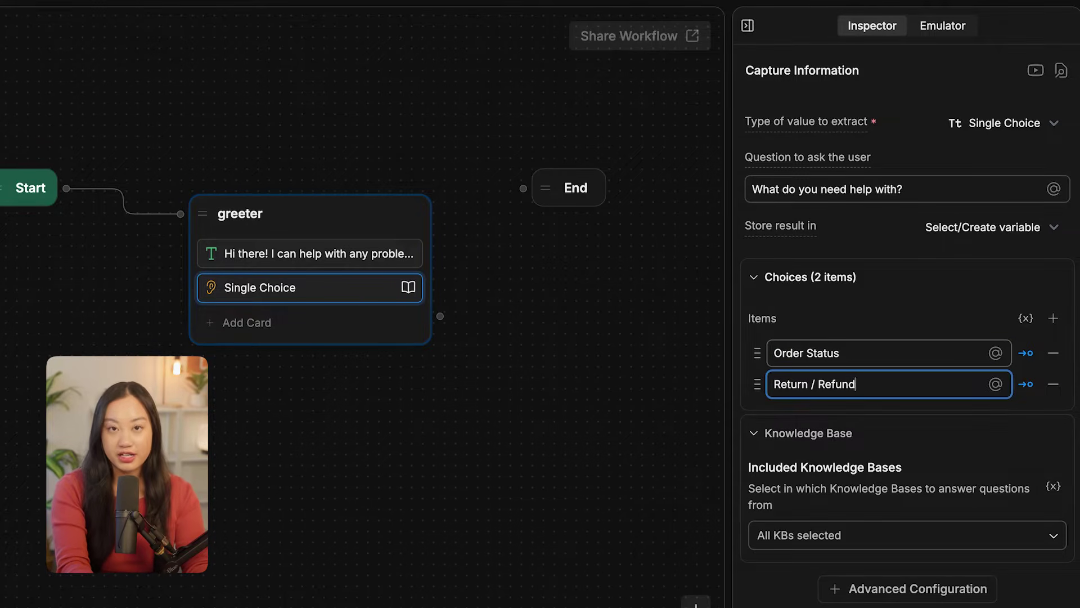
{"action": "key", "text": "Return"}
{"action": "type", "text": "Product Issue / Troubleshooting"}
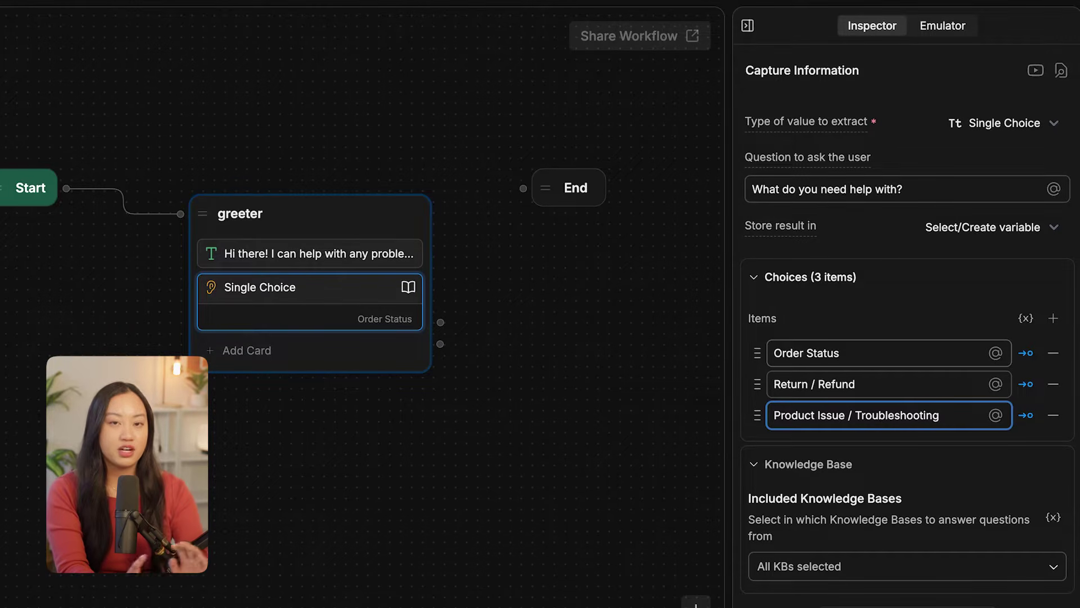
{"action": "left_click", "coordinate": [899, 288]}
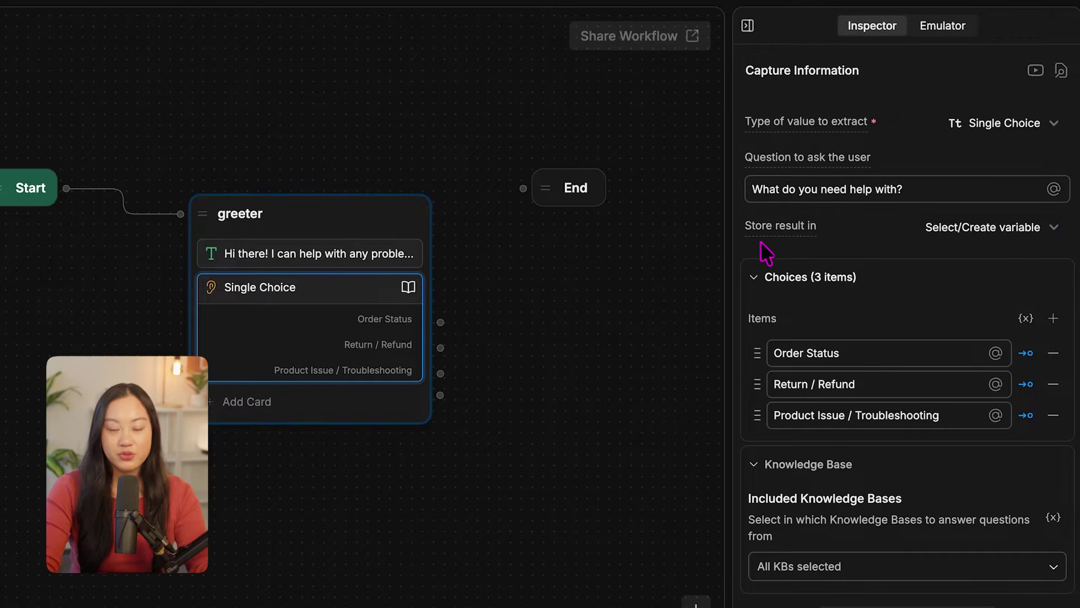
Store the Single Choice card's result in a new variable named user_intent
{"action": "left_click", "coordinate": [1061, 234]}
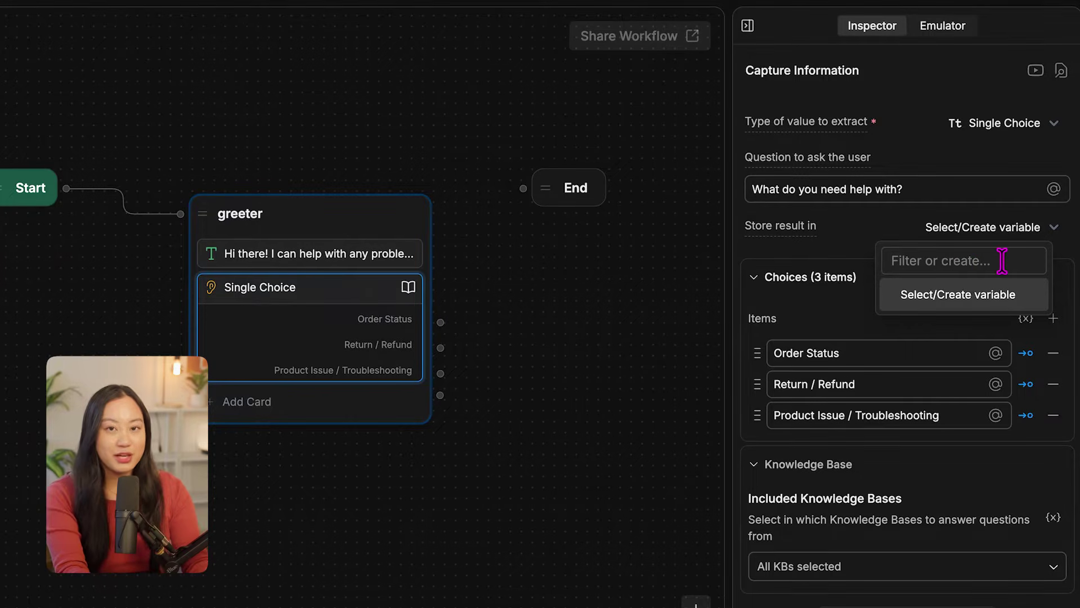
{"action": "type", "text": "user_intent"}
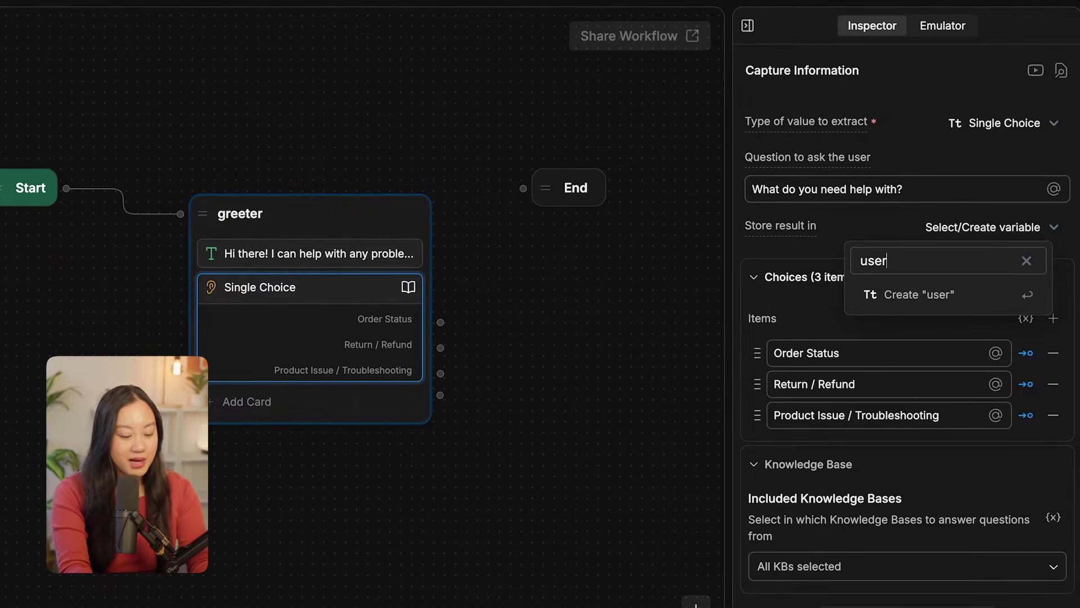
{"action": "left_click", "coordinate": [966, 296]}
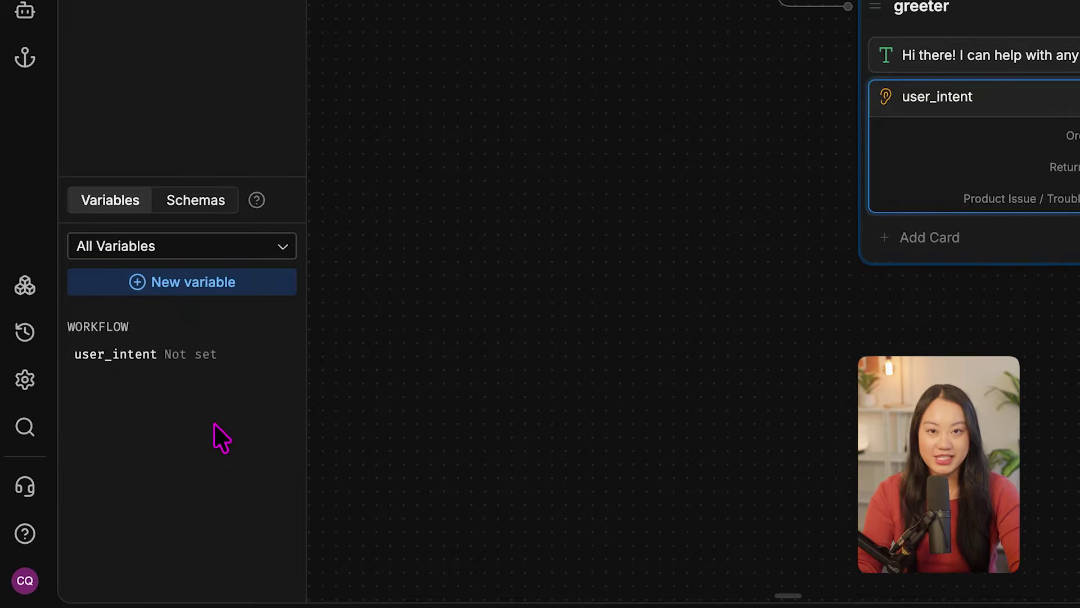
Add a second Text card to the greeter node reading "Got it! You're contacting support about {{workflow.user_intent}}"
{"action": "left_click", "coordinate": [925, 238]}
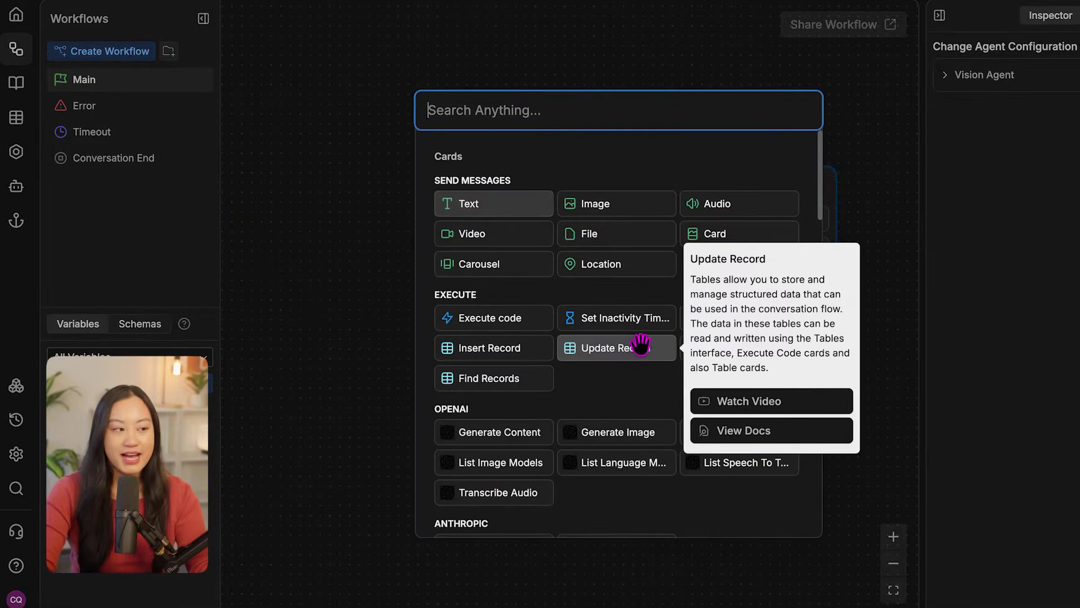
{"action": "left_click", "coordinate": [497, 202]}
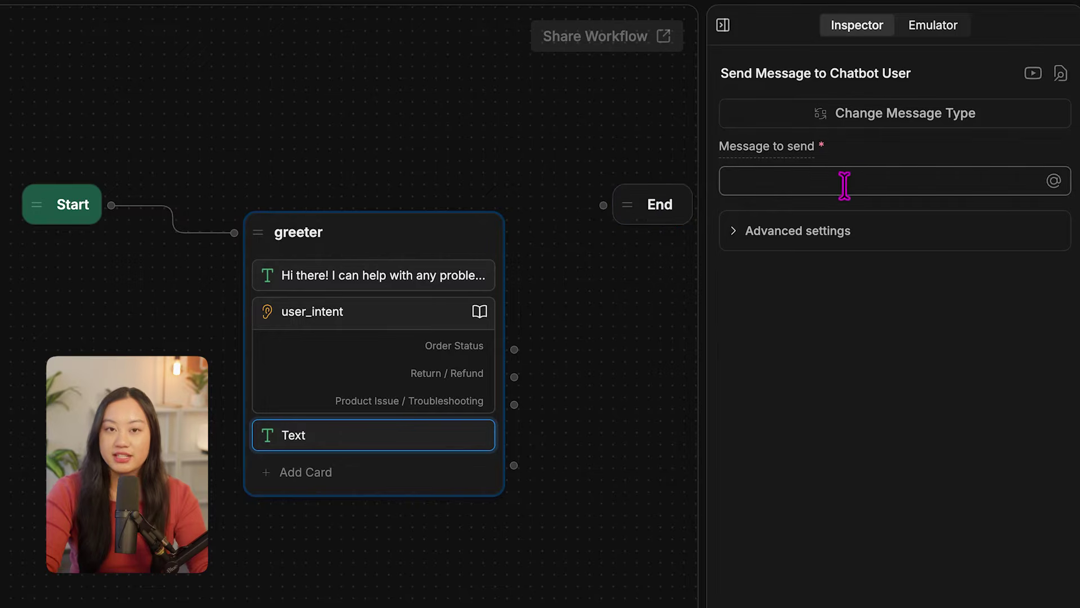
{"action": "left_click", "coordinate": [862, 180]}
{"action": "type", "text": "Got"}
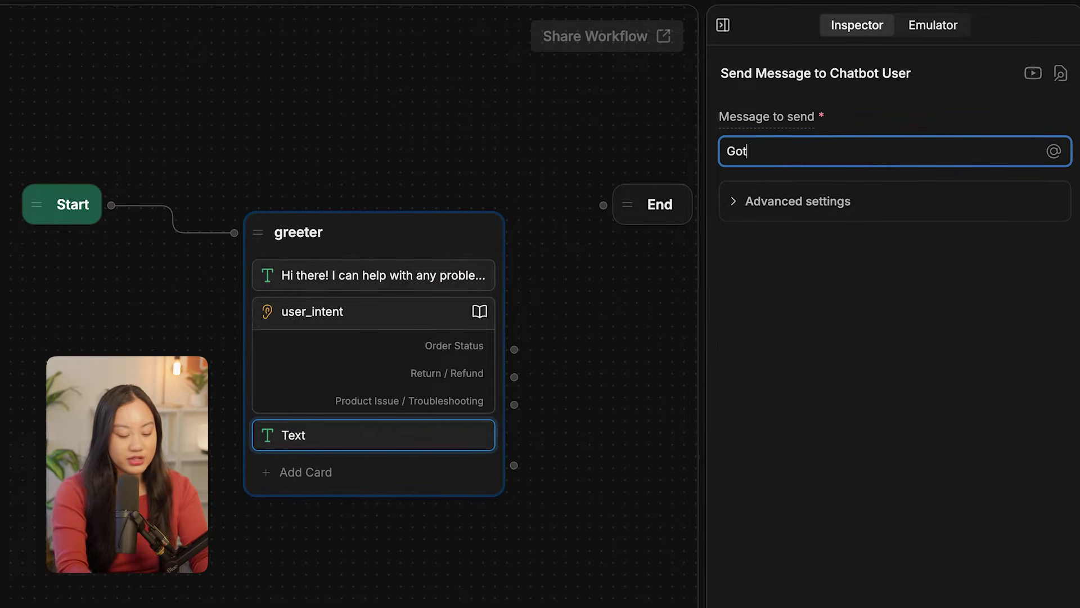
{"action": "type", "text": " you it! You're contacting support about"}
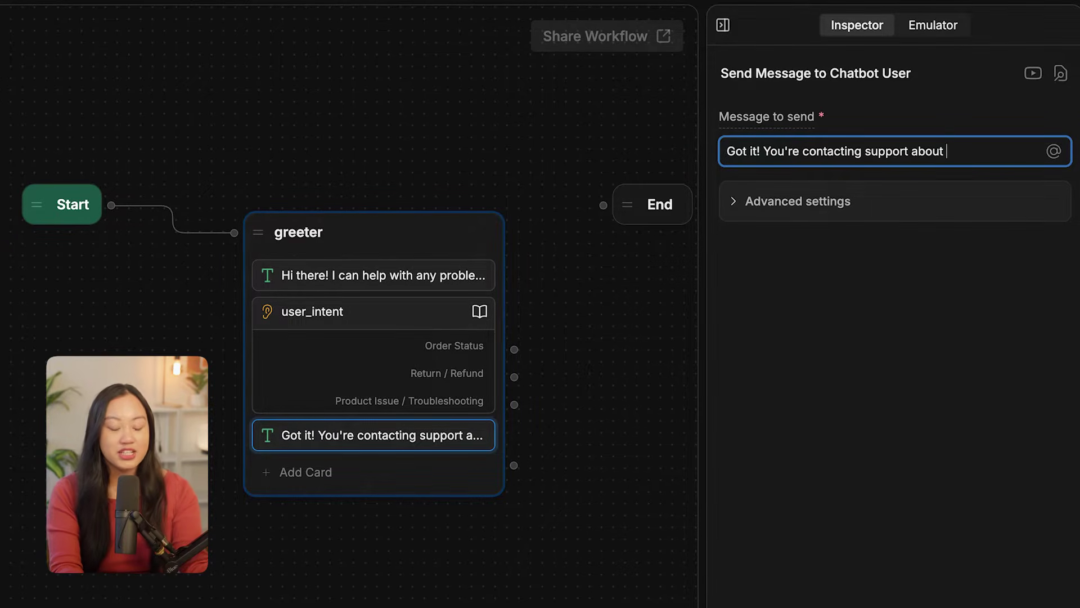
{"action": "type", "text": "{{"}
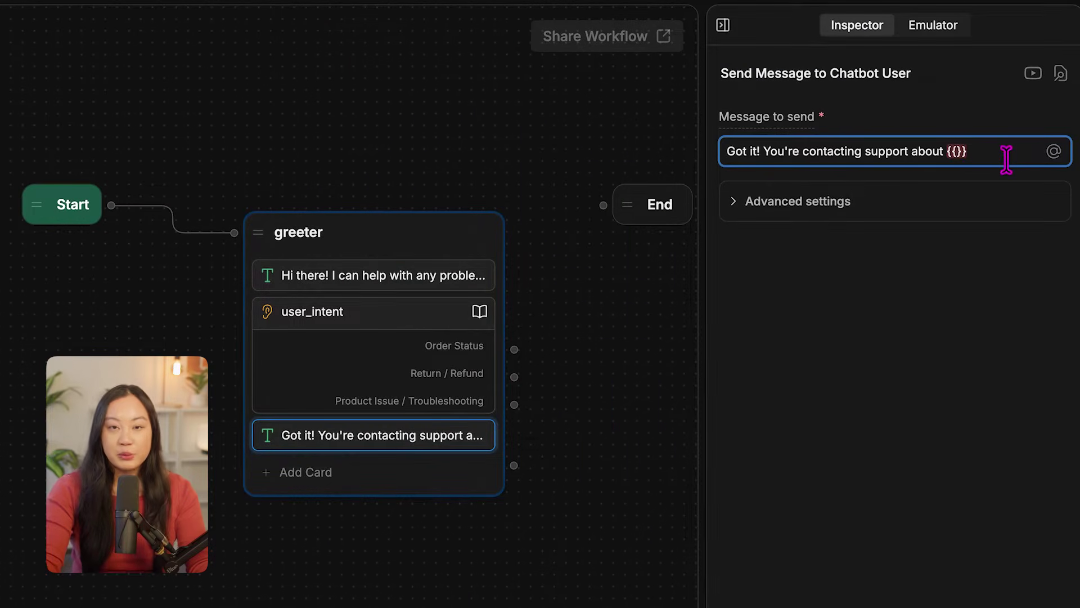
{"action": "type", "text": "workflow."}
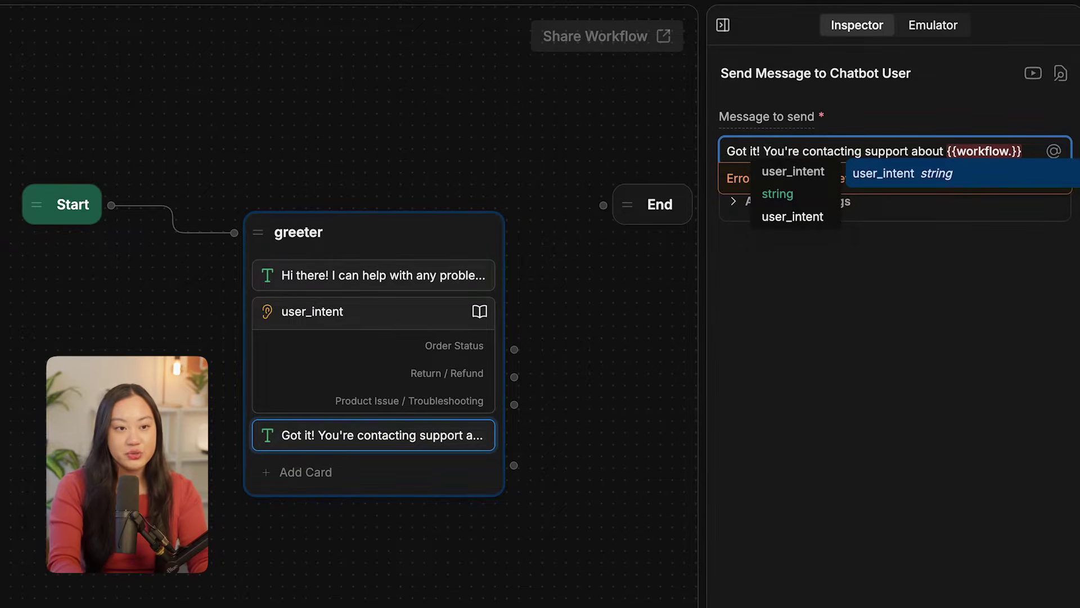
{"action": "key", "text": "Return"}
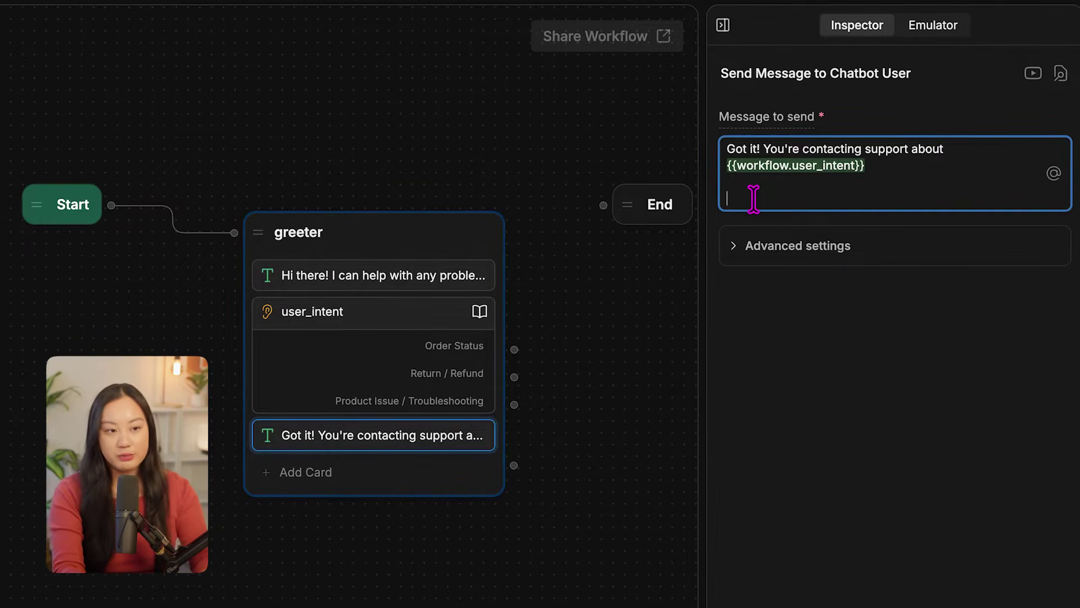
Extend the message with "To assist you as quickly as possible, please send one of the following:" listing a short description, photo, voice note and document
{"action": "type", "text": "To assist you as quickly as possible, please send one of the following: - A short description of the issue - A photo (e.g., damage or incorrect item) - A voice note - A document"}
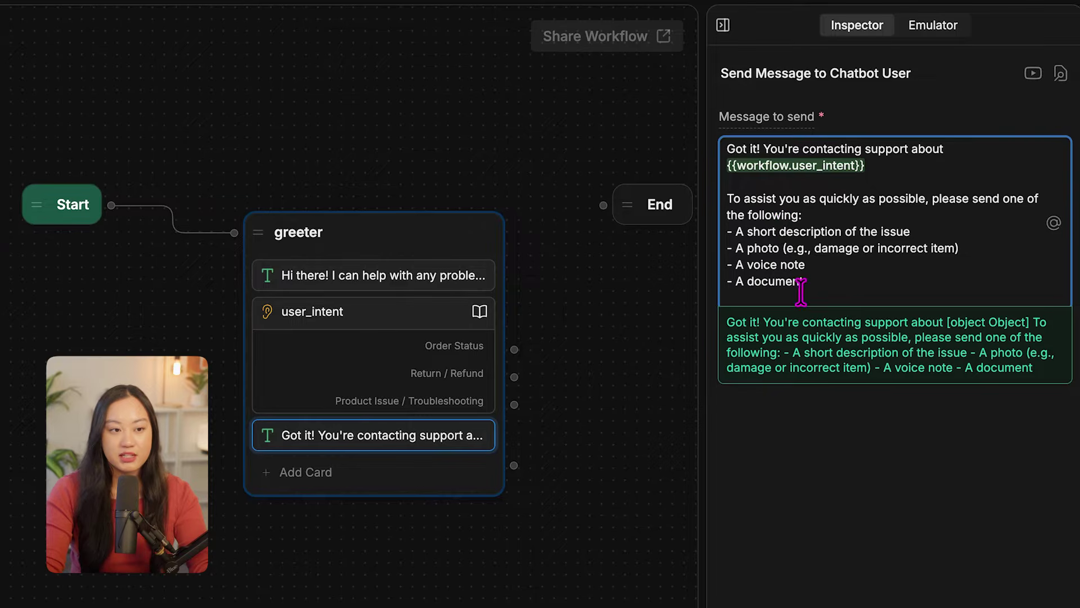
{"action": "left_click_drag", "start_coordinate": [805, 284], "coordinate": [702, 210]}
{"action": "left_click", "coordinate": [822, 262]}
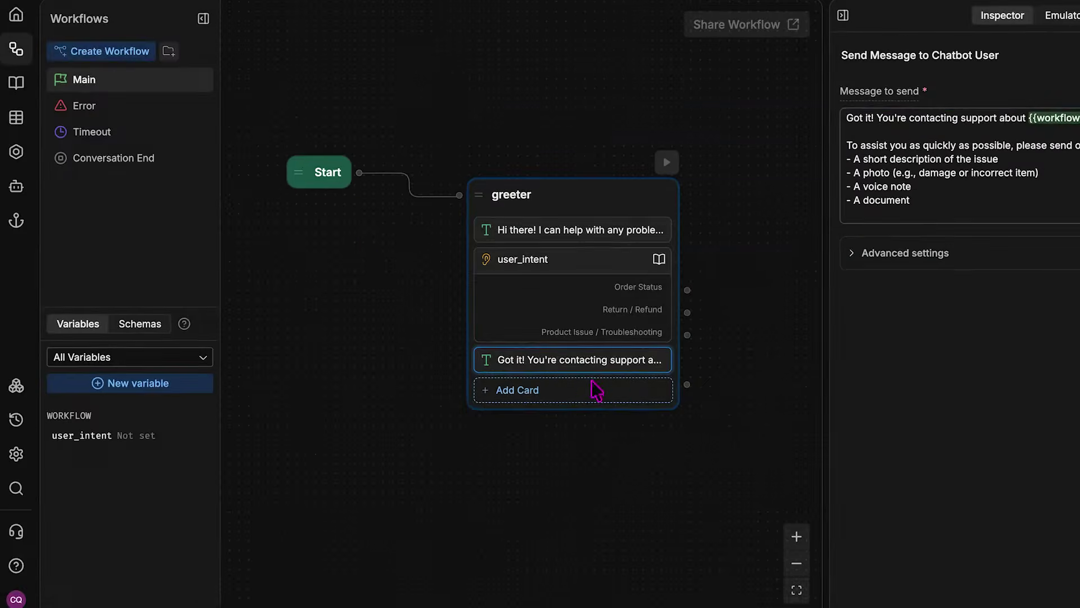
Add a Wait for User Input card at the end of the greeter node
{"action": "left_click", "coordinate": [597, 390]}
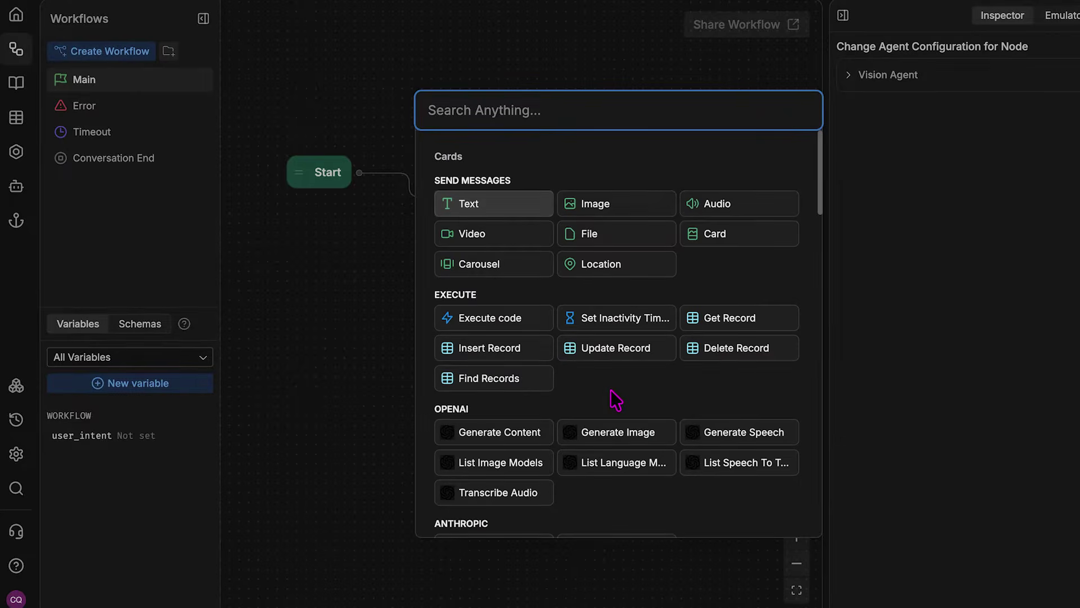
{"action": "type", "text": "wait for"}
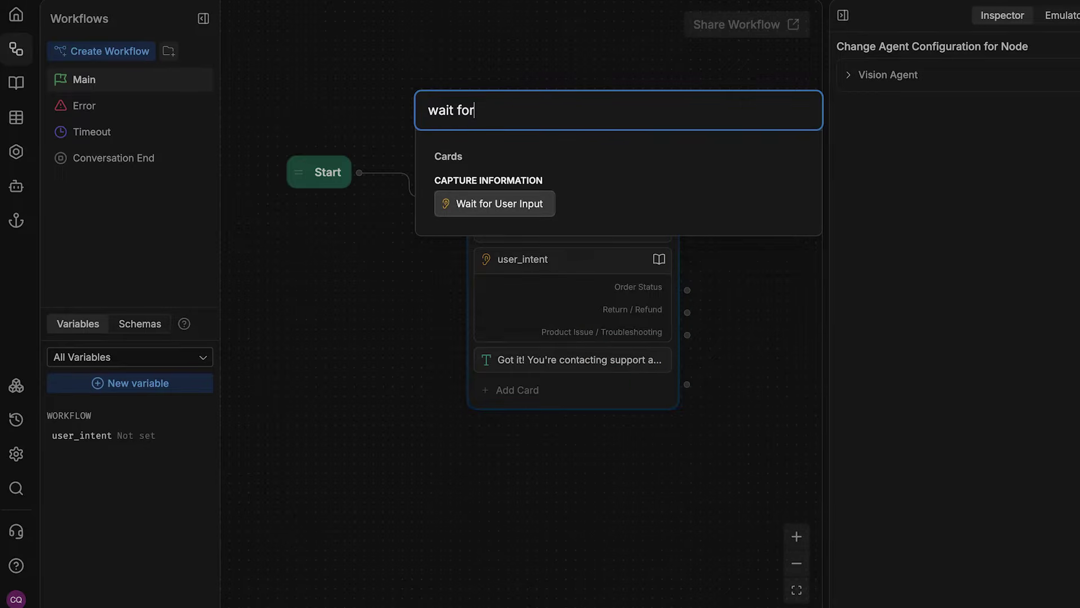
{"action": "left_click", "coordinate": [489, 204]}
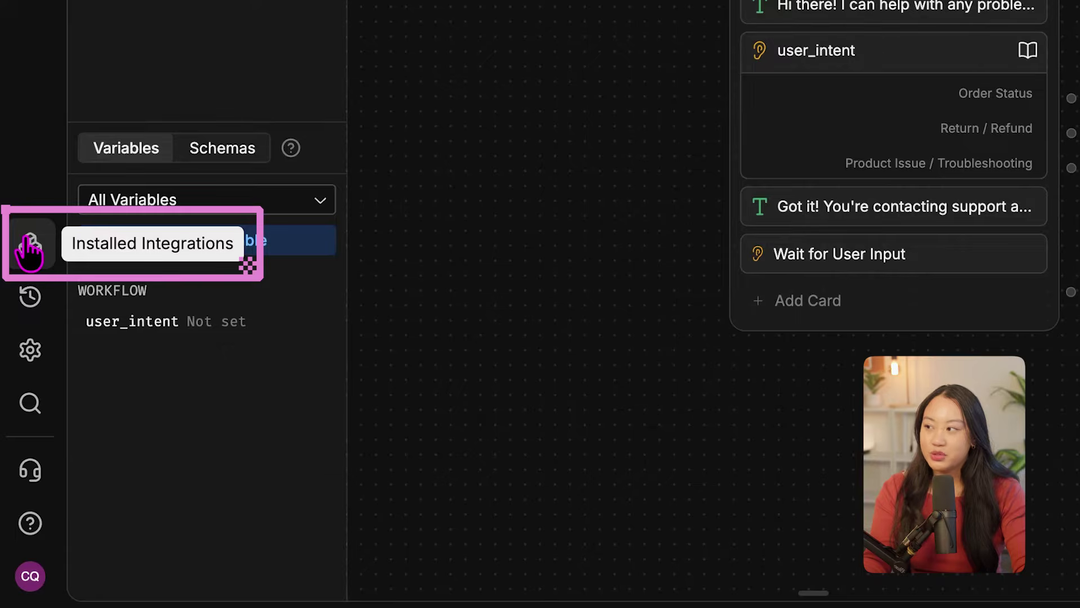
Find the WhatsApp integration in the Botpress Hub, look through its readme and install it for the agent
{"action": "left_click", "coordinate": [27, 242]}
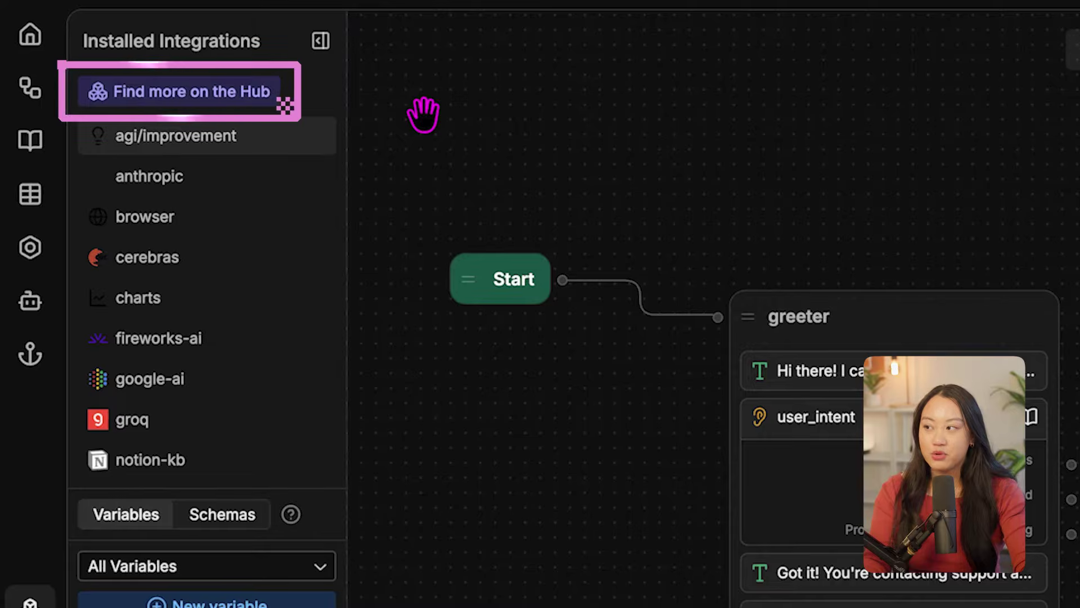
{"action": "left_click", "coordinate": [214, 96]}
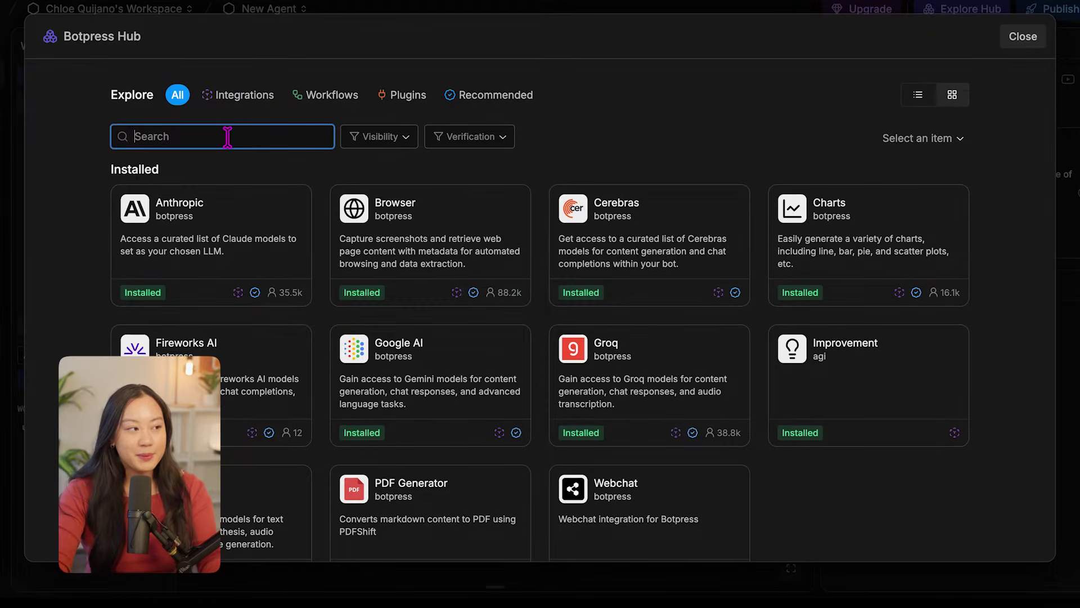
{"action": "type", "text": "WhatsApp"}
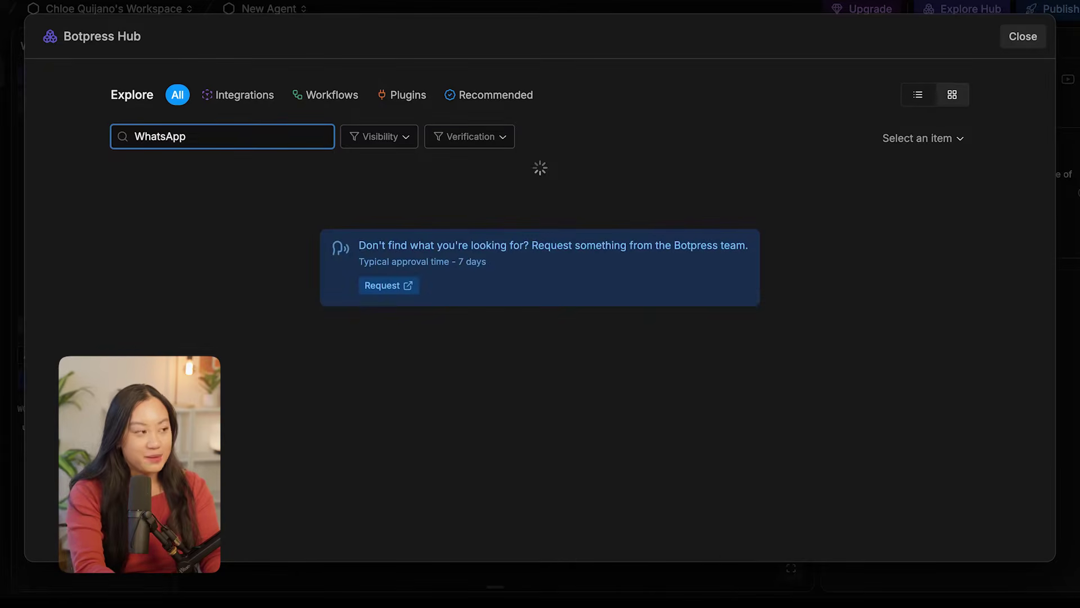
{"action": "left_click", "coordinate": [634, 212]}
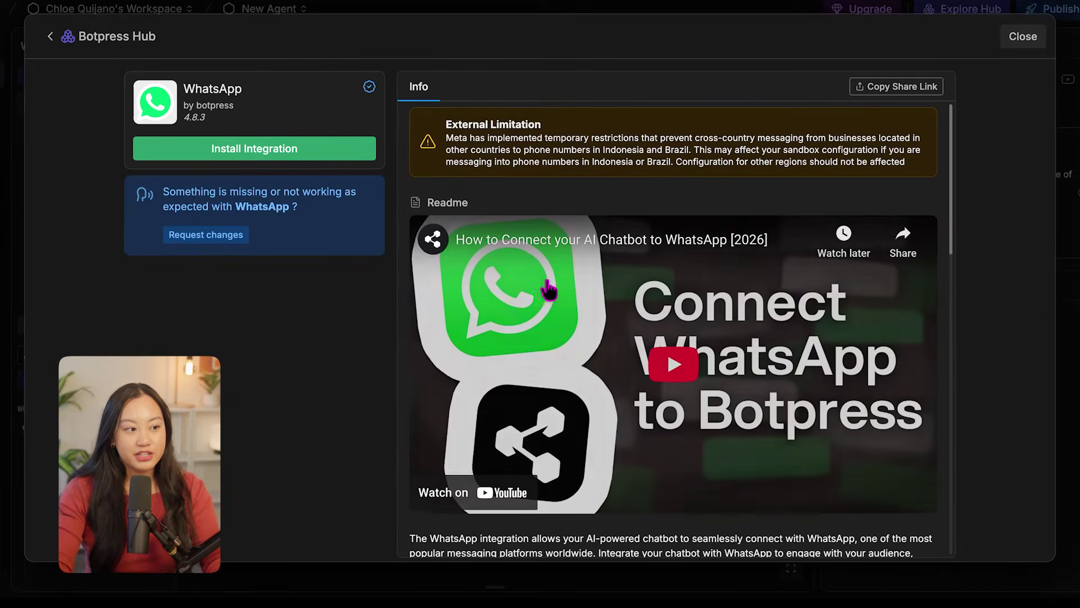
{"action": "scroll", "coordinate": [795, 373], "scroll_direction": "down", "scroll_amount": 8}
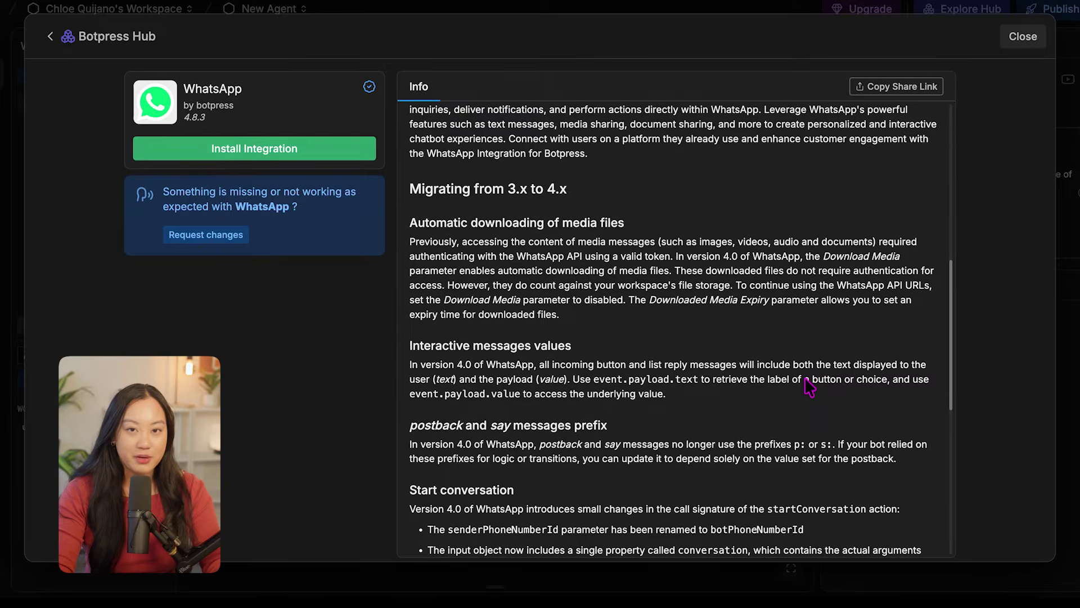
{"action": "scroll", "coordinate": [808, 389], "scroll_direction": "down", "scroll_amount": 8}
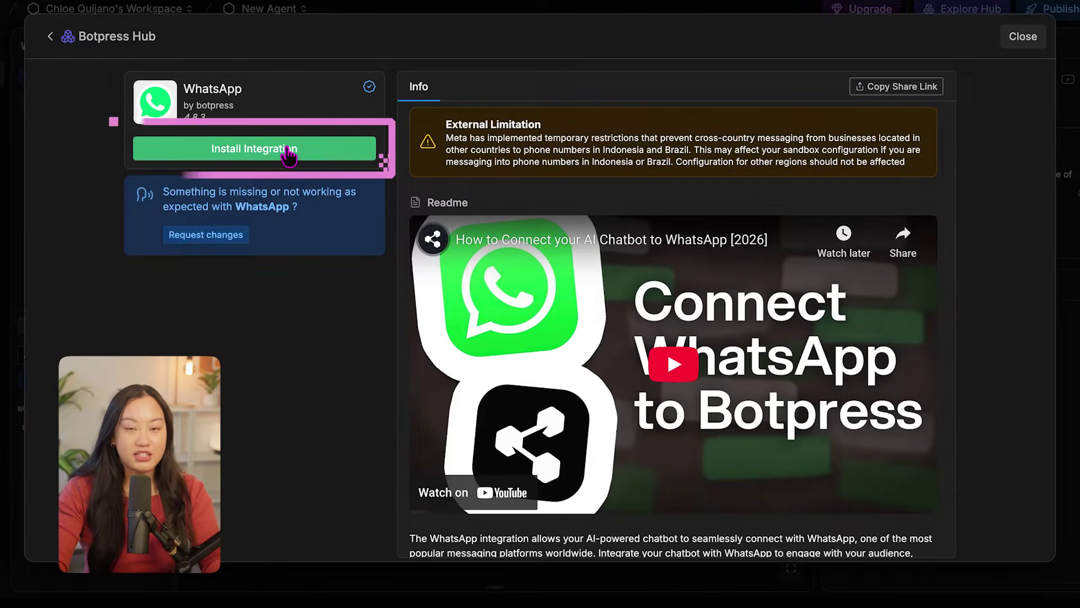
{"action": "left_click", "coordinate": [281, 148]}
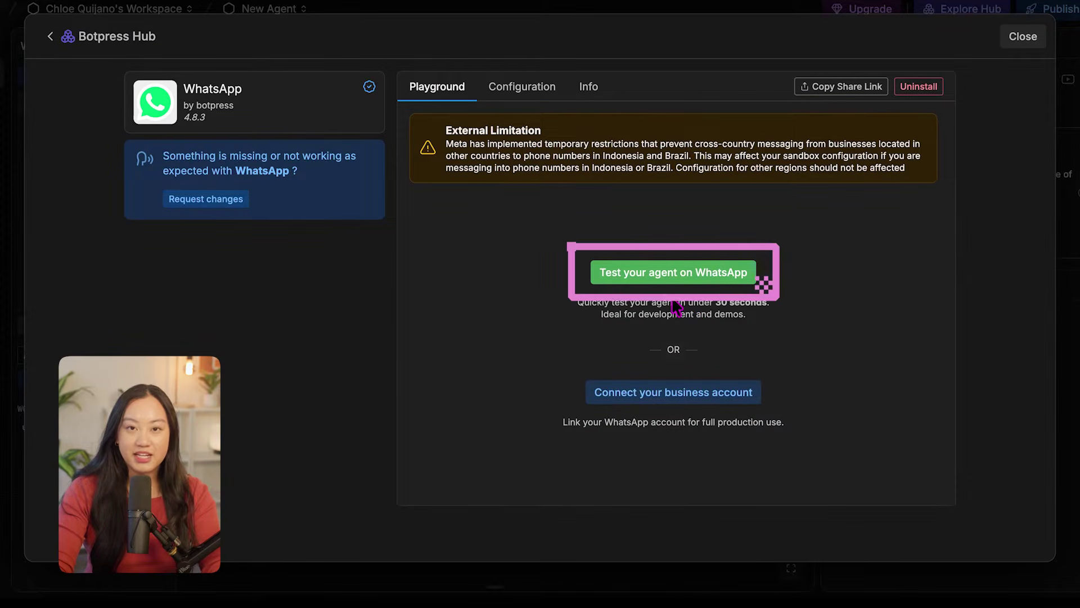
Start testing the agent on WhatsApp and send the prepared message that links the Botpress Sandbox chat
{"action": "left_click", "coordinate": [693, 274]}
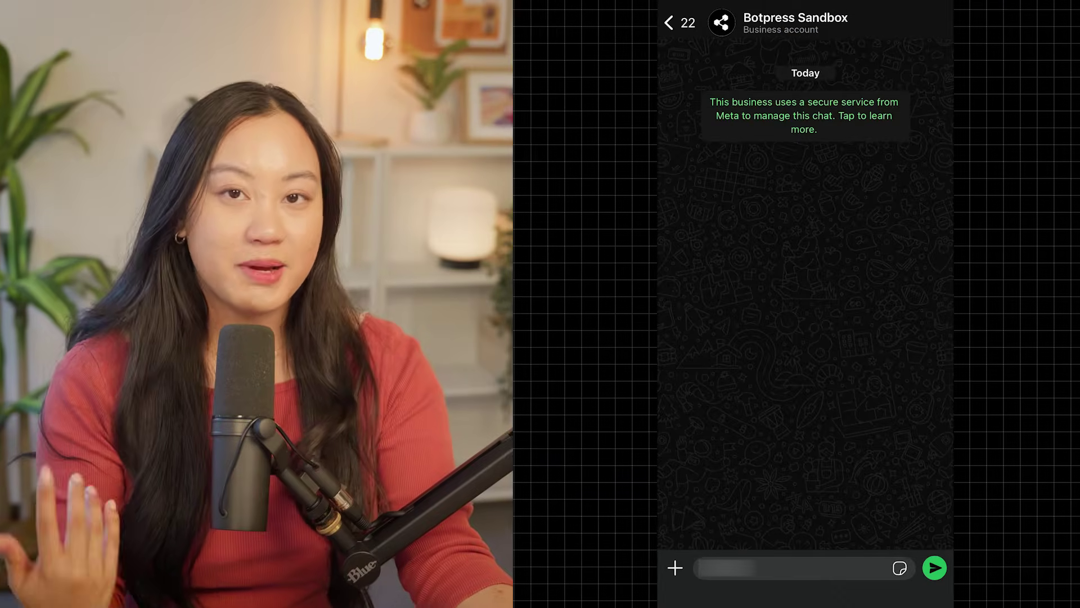
{"action": "left_click", "coordinate": [935, 569]}
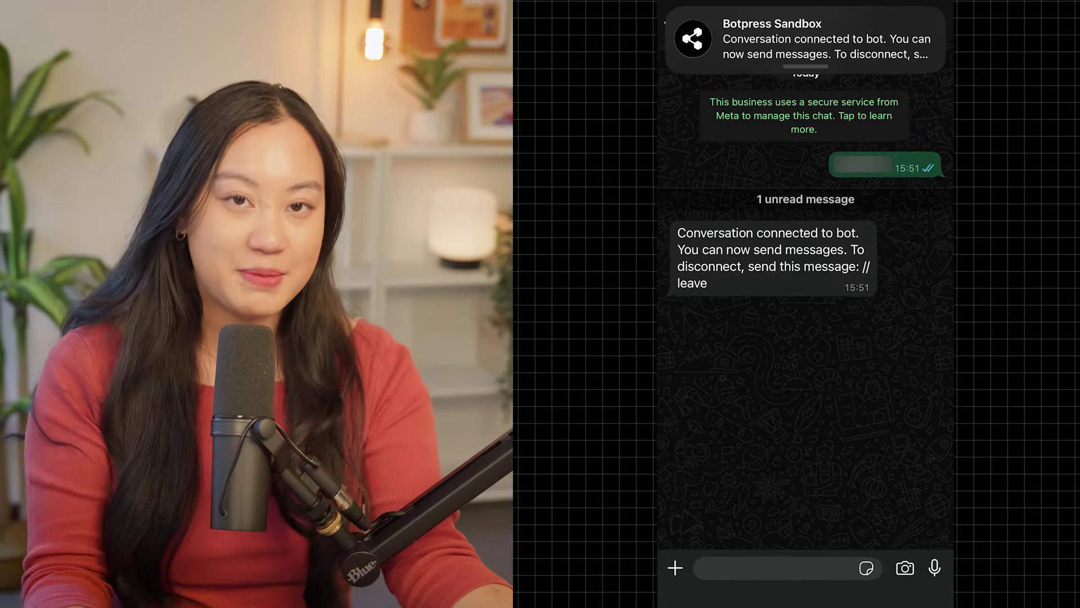
Test the bot in the Botpress Sandbox chat by sending "Hi" and choosing Order Status, and read its reply
{"action": "left_click", "coordinate": [776, 569]}
{"action": "type", "text": "Hi"}
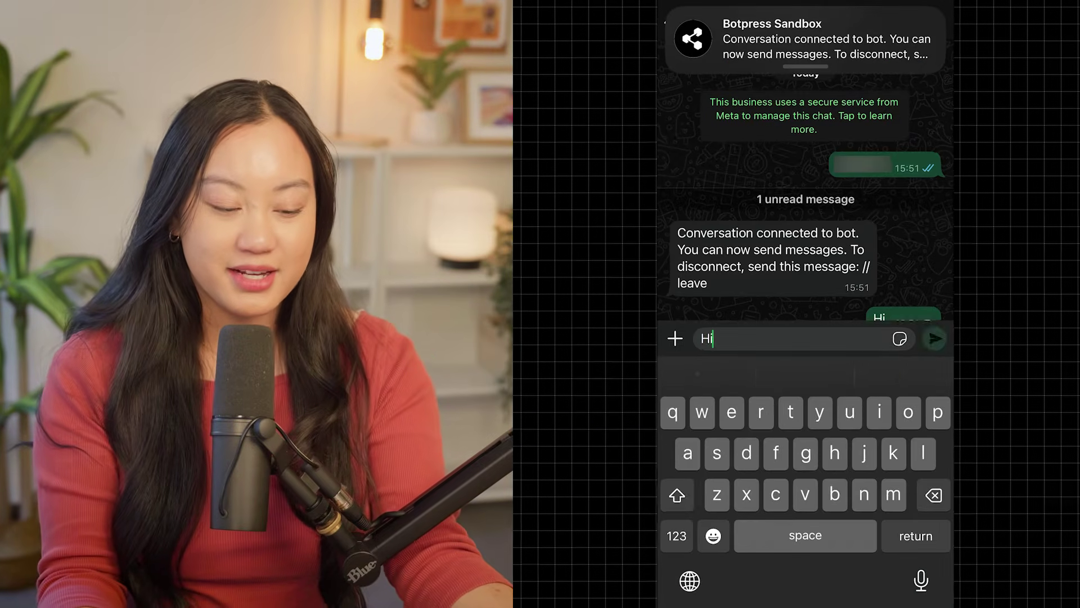
{"action": "left_click", "coordinate": [934, 338]}
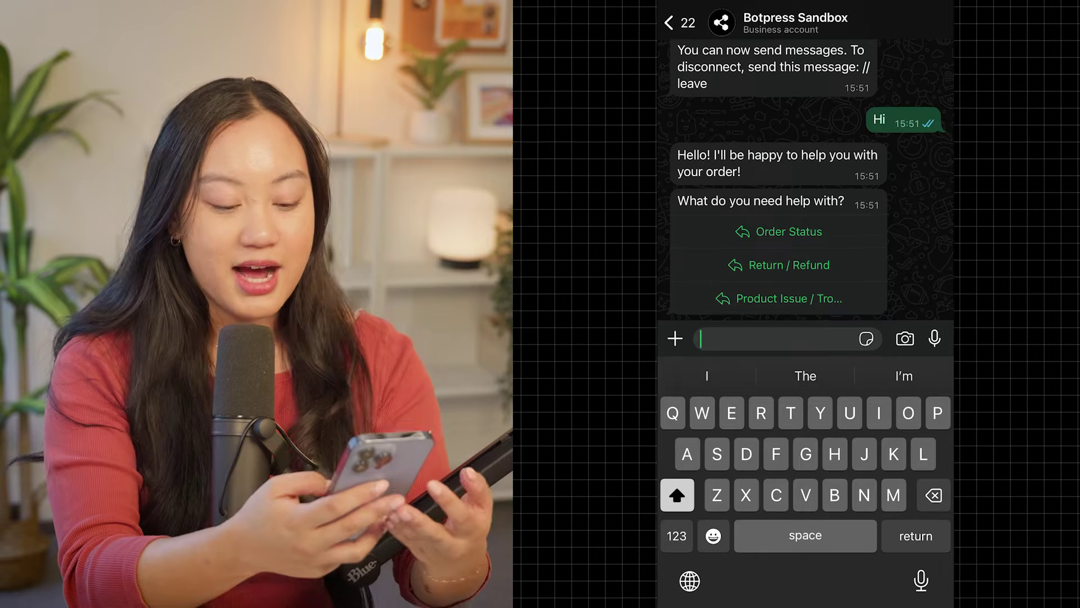
{"action": "left_click", "coordinate": [789, 231]}
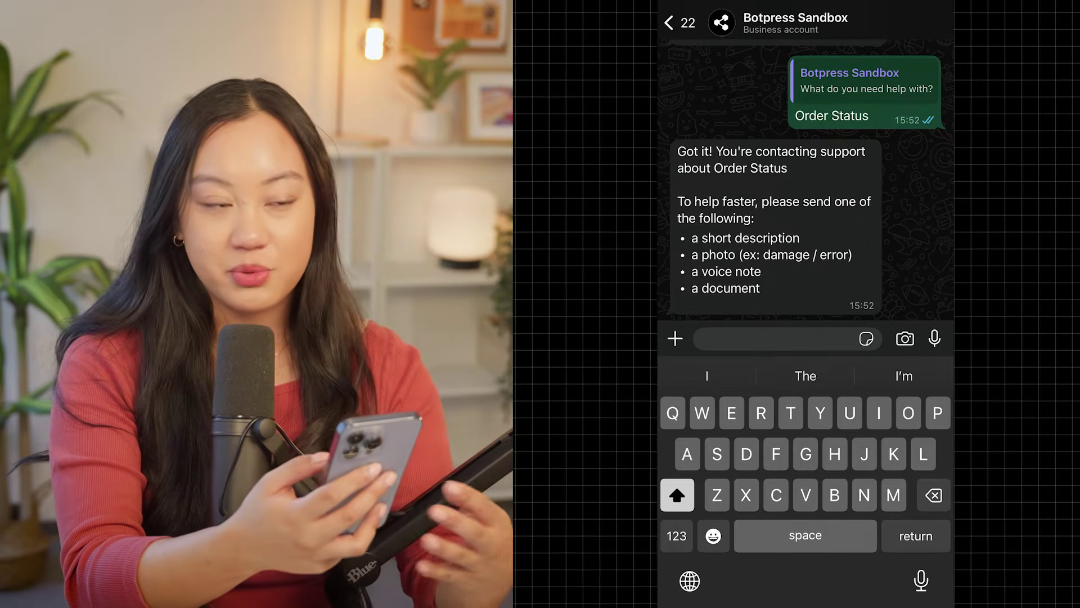
{"action": "scroll", "coordinate": [806, 185], "scroll_direction": "down", "scroll_amount": 1}
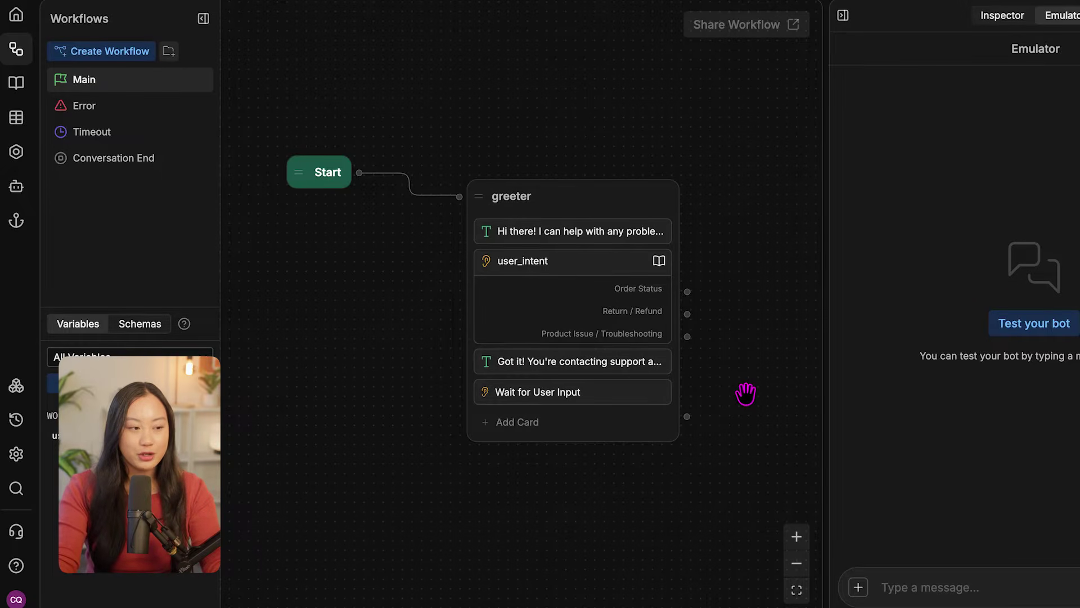
Add an Expression transition card to the end of the greeter node and label it "if text message was sent"
{"action": "left_click", "coordinate": [605, 433]}
{"action": "type", "text": "Expre"}
{"action": "left_click", "coordinate": [523, 204]}
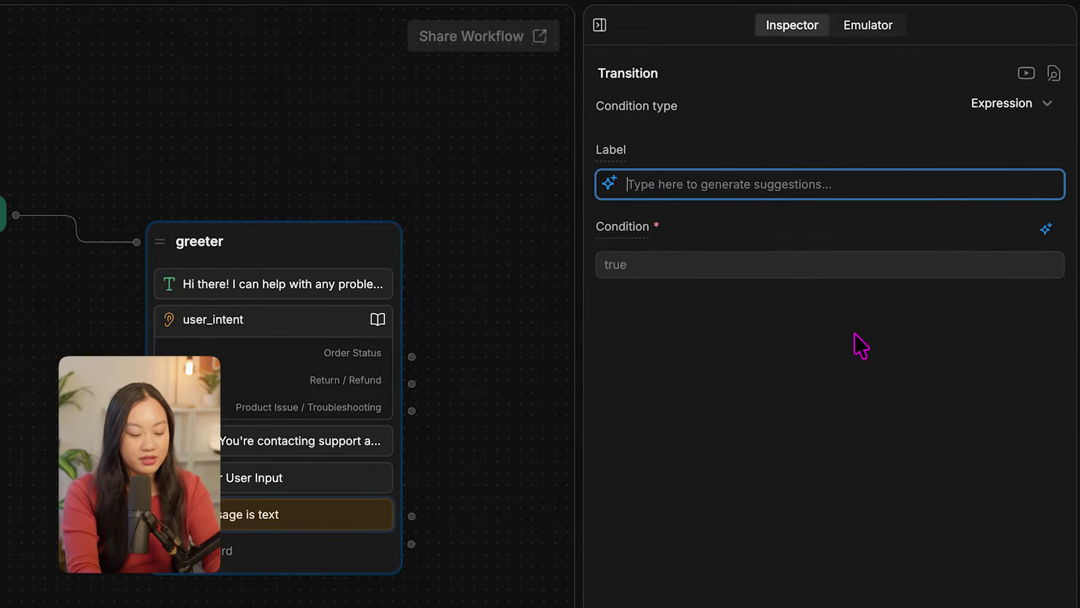
{"action": "type", "text": "if text message was sent"}
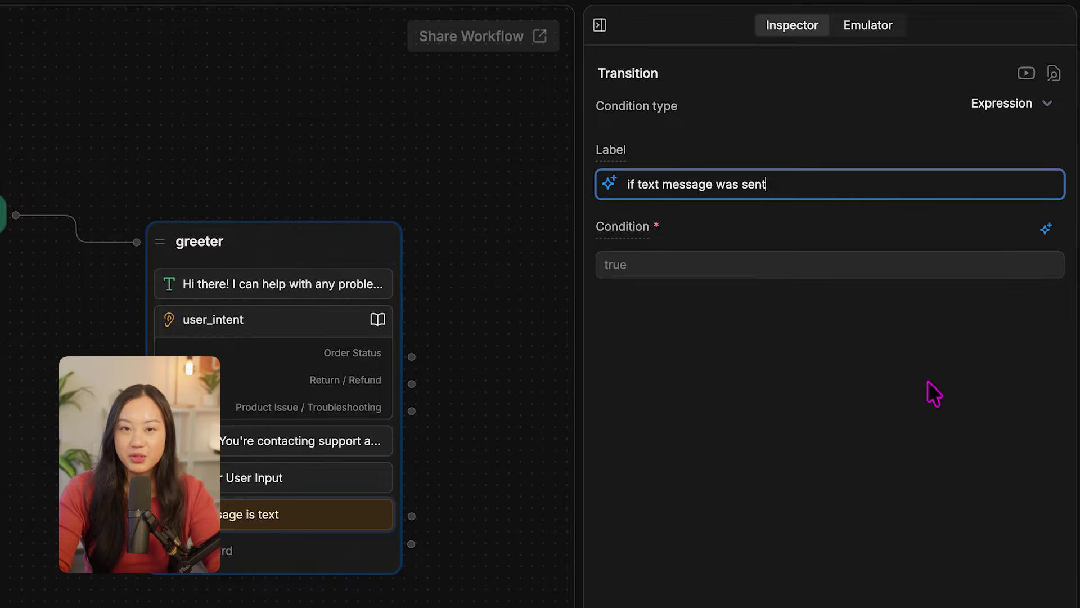
{"action": "key", "text": "Tab"}
Turn off AI generation for the transition's condition and set the condition to event.payload.text != NULL
{"action": "left_click", "coordinate": [1046, 229]}
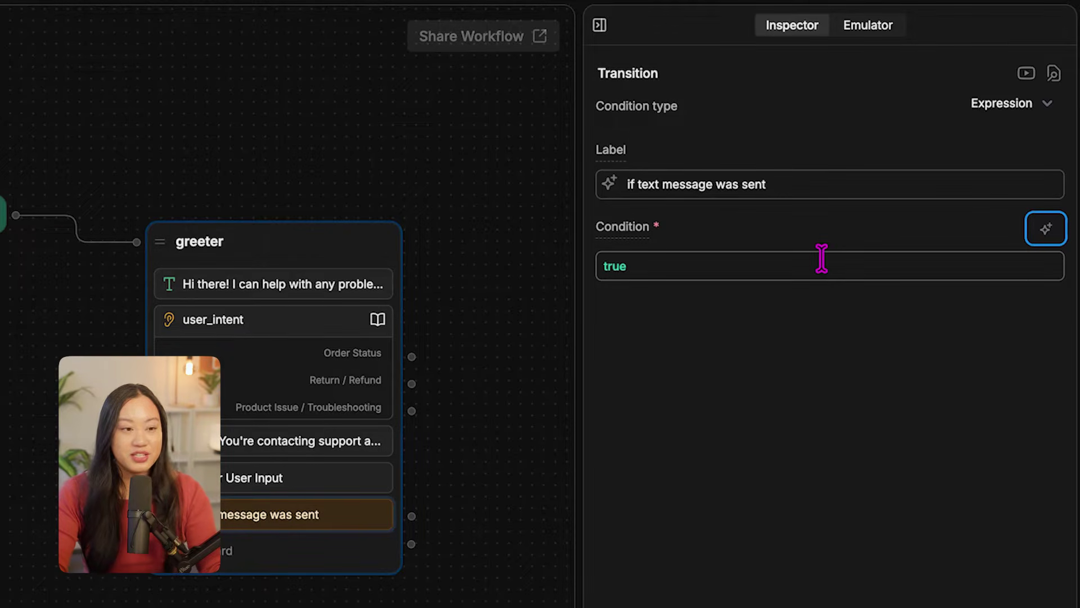
{"action": "left_click_drag", "start_coordinate": [796, 260], "coordinate": [577, 263]}
{"action": "key", "text": "BackSpace"}
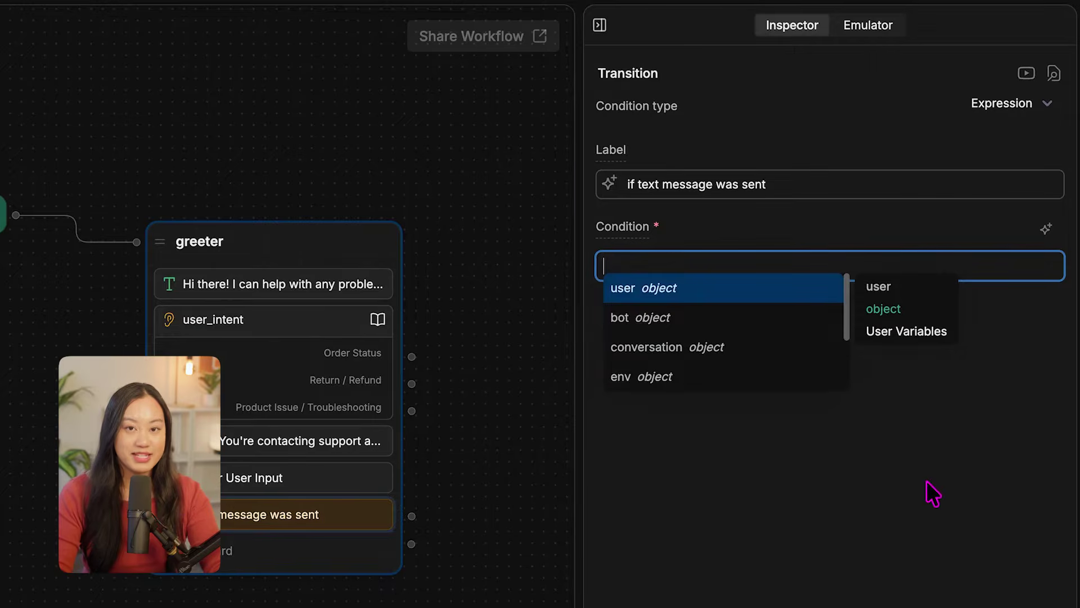
{"action": "type", "text": "event.p"}
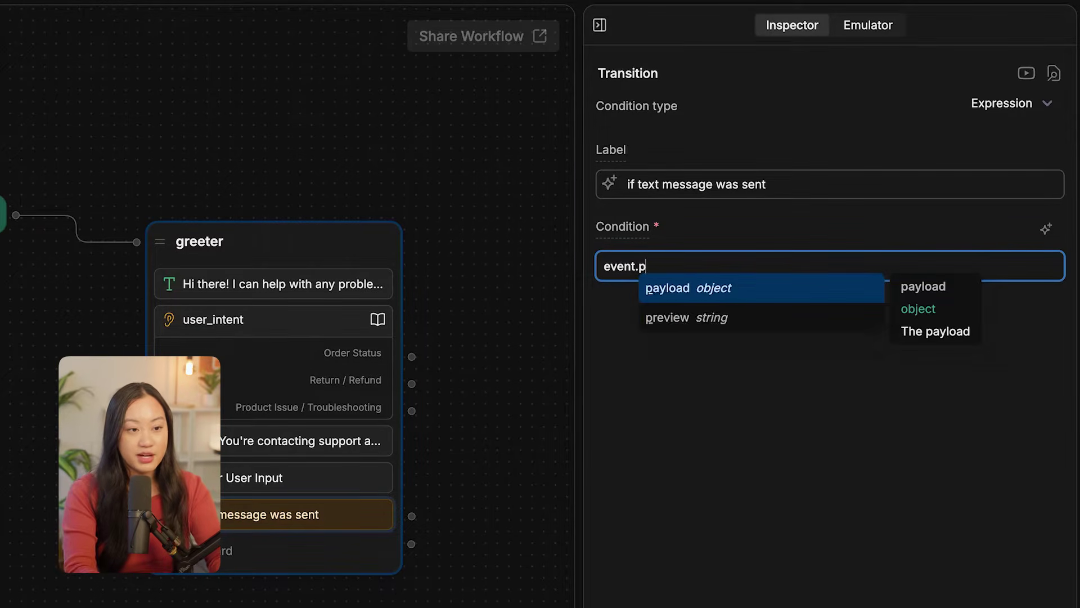
{"action": "type", "text": "ayload.text"}
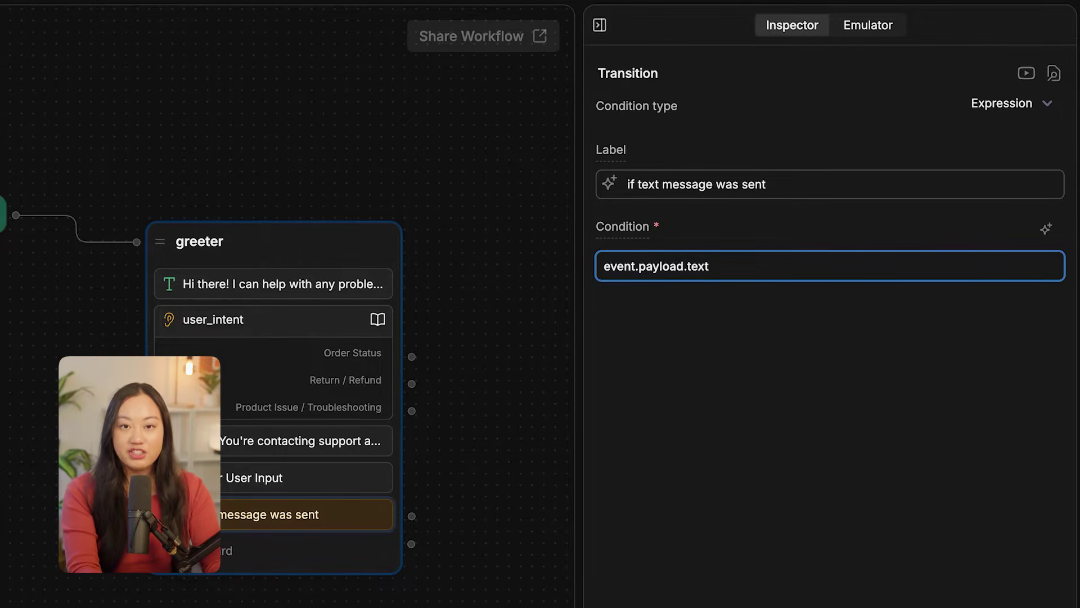
{"action": "key", "text": "BackSpace"}
{"action": "key", "text": "BackSpace"}
{"action": "type", "text": "= NULL"}
{"action": "left_click", "coordinate": [899, 488]}
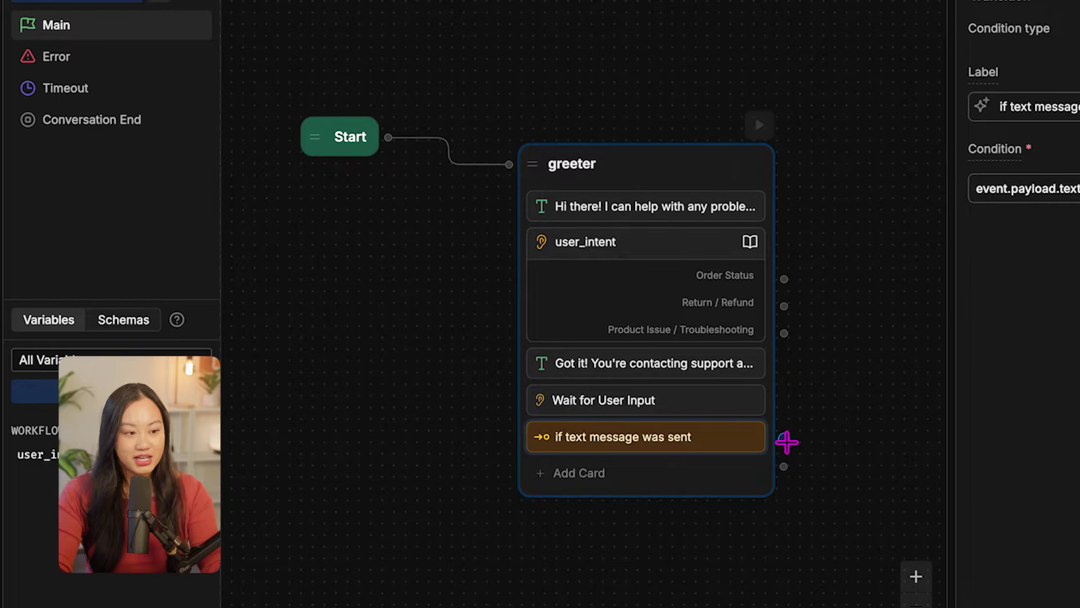
Create a standard node connected to the "if text message was sent" transition, placed between the greeter and End nodes
{"action": "left_click_drag", "start_coordinate": [752, 403], "coordinate": [878, 421]}
{"action": "left_click", "coordinate": [921, 442]}
{"action": "left_click_drag", "start_coordinate": [875, 367], "coordinate": [449, 323]}
Rename the new standard node to "text"
{"action": "left_click", "coordinate": [562, 386]}
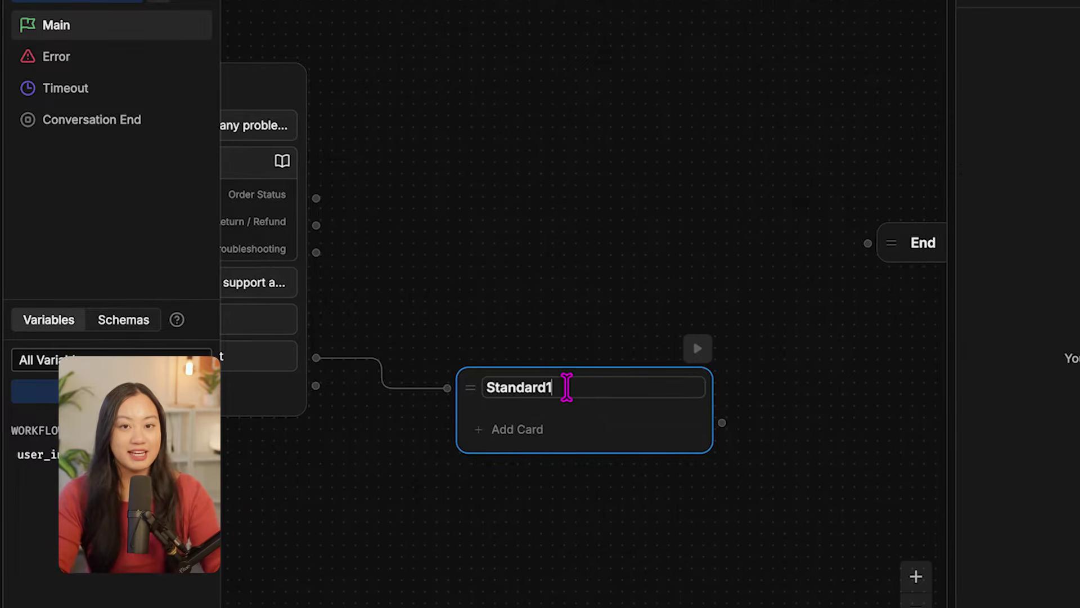
{"action": "key", "text": "BackSpace"}
{"action": "key", "text": "BackSpace"}
{"action": "key", "text": "BackSpace"}
{"action": "key", "text": "BackSpace"}
{"action": "key", "text": "BackSpace"}
{"action": "key", "text": "BackSpace"}
{"action": "key", "text": "BackSpace"}
{"action": "key", "text": "BackSpace"}
{"action": "key", "text": "BackSpace"}
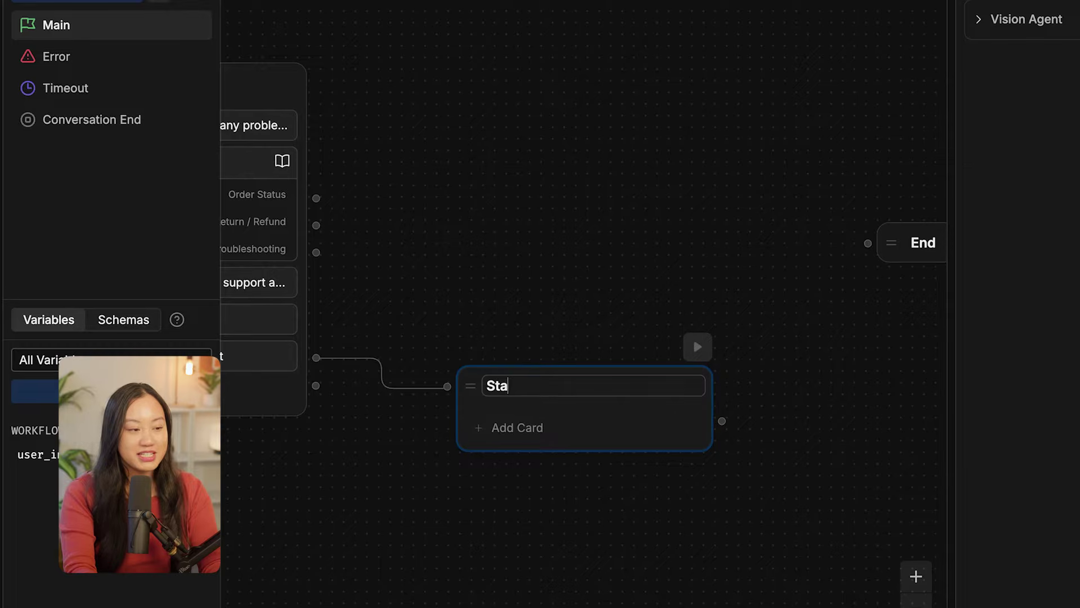
{"action": "type", "text": "text"}
{"action": "key", "text": "Return"}
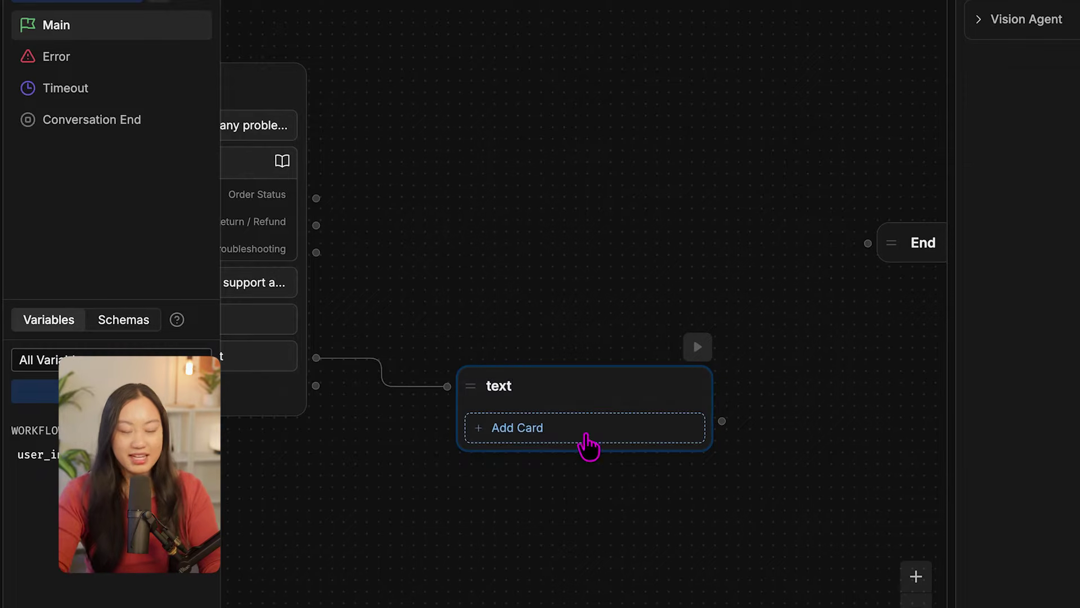
Add a Text card reading "Thanks for the details!" to the text node and connect the node to End
{"action": "left_click", "coordinate": [587, 445]}
{"action": "left_click", "coordinate": [552, 174]}
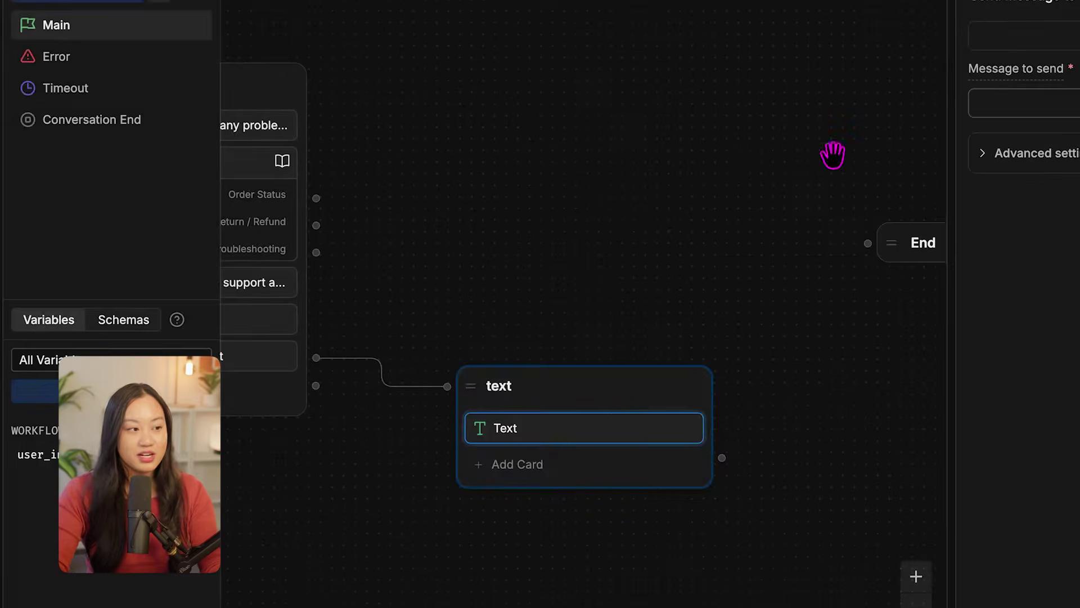
{"action": "left_click", "coordinate": [816, 170]}
{"action": "type", "text": "Thanks for the details!"}
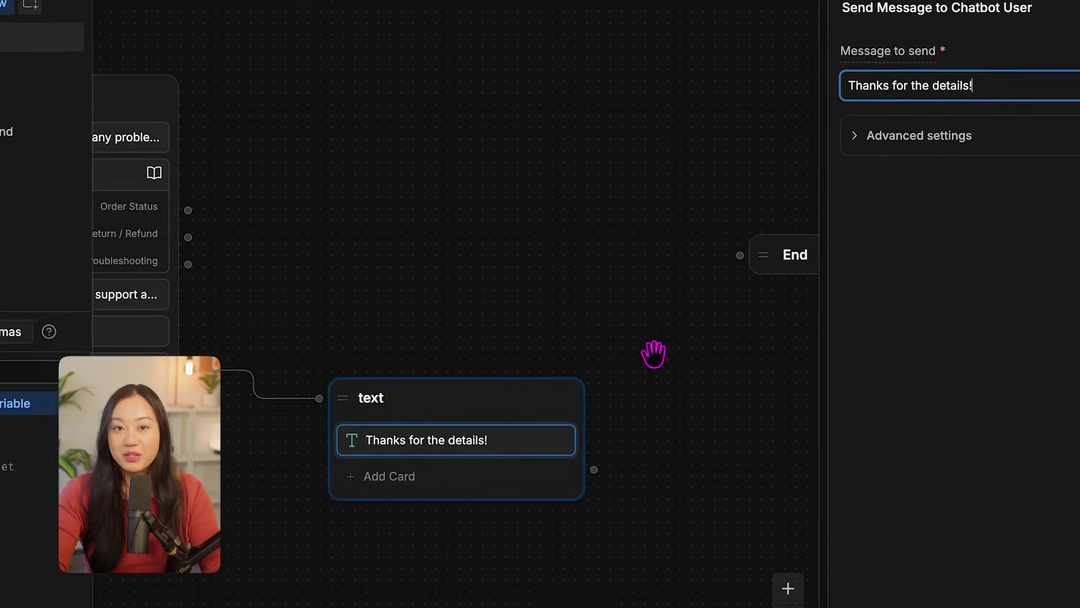
{"action": "left_click", "coordinate": [411, 468]}
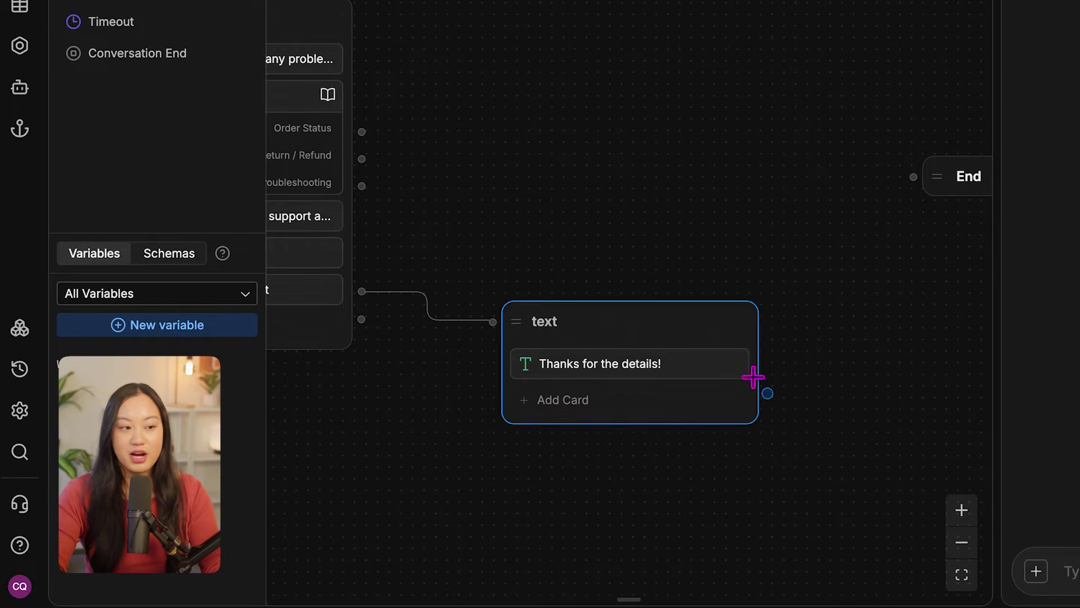
{"action": "left_click_drag", "start_coordinate": [769, 393], "coordinate": [913, 178]}
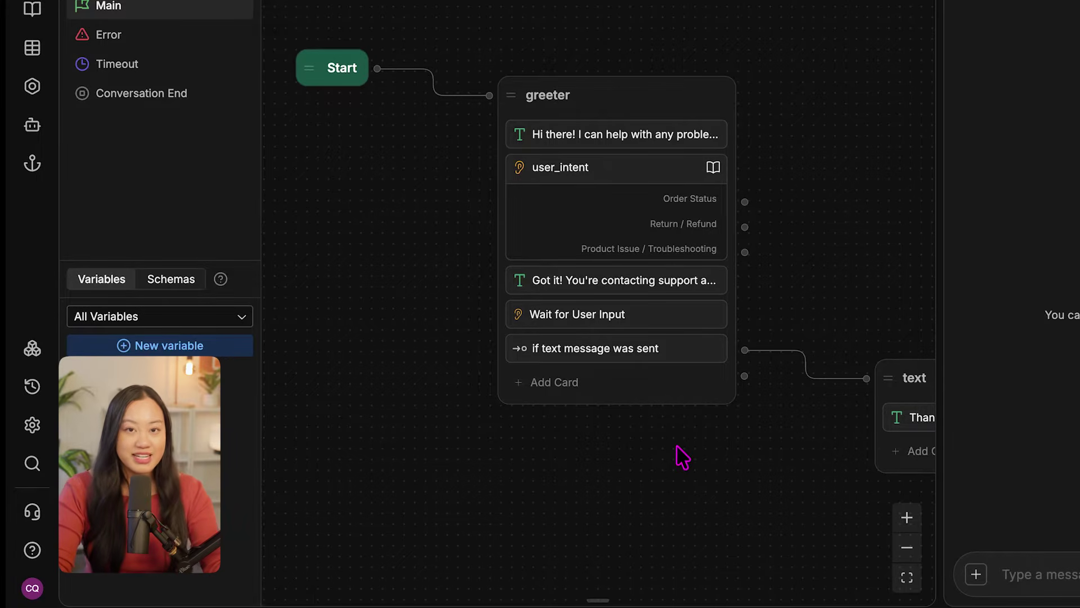
Copy the "if text message was sent" card and paste it at the end of the greeter node
{"action": "right_click", "coordinate": [634, 368]}
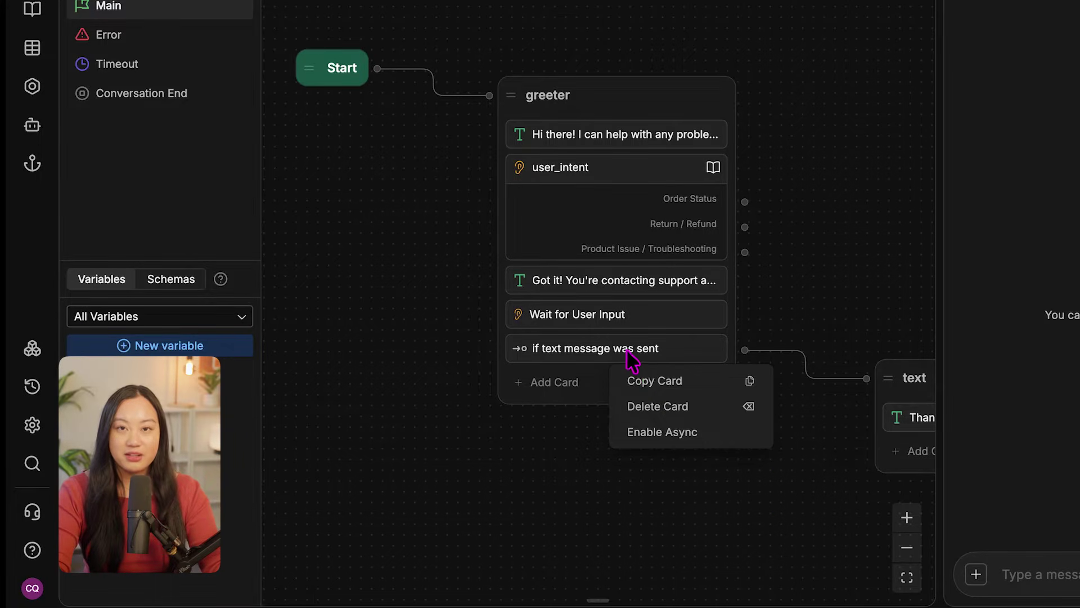
{"action": "left_click", "coordinate": [657, 382]}
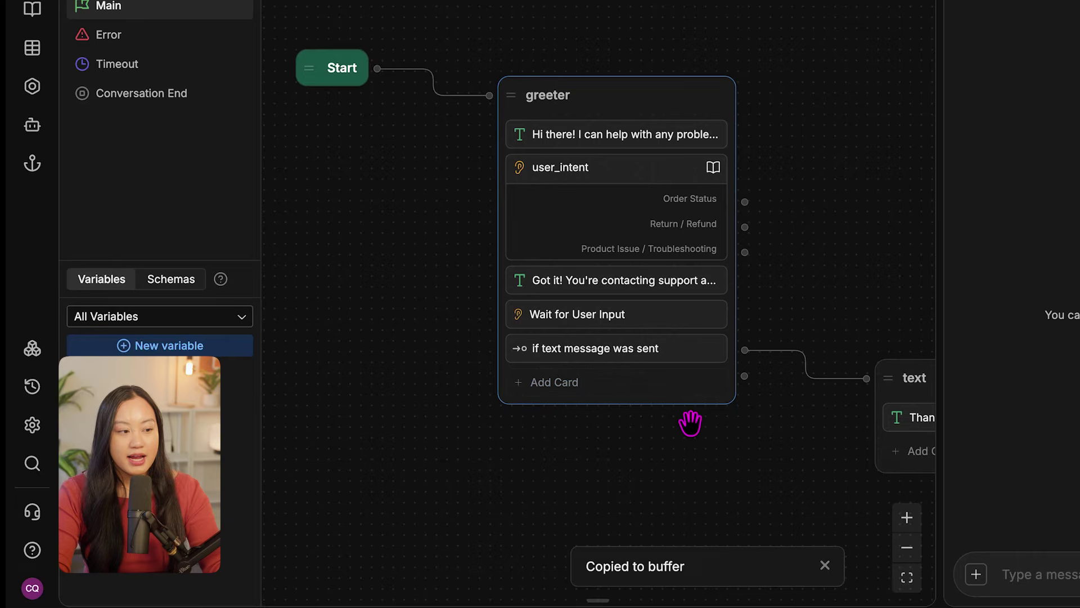
{"action": "right_click", "coordinate": [608, 377]}
{"action": "left_click", "coordinate": [638, 394]}
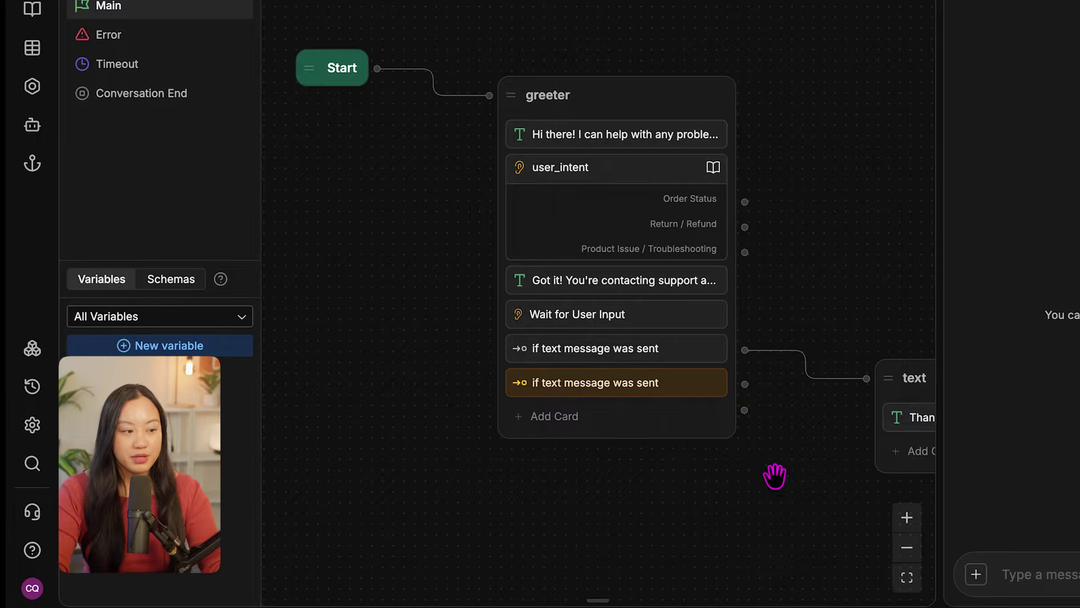
Change the label of the duplicated transition card to "if image was sent"
{"action": "left_click", "coordinate": [680, 384]}
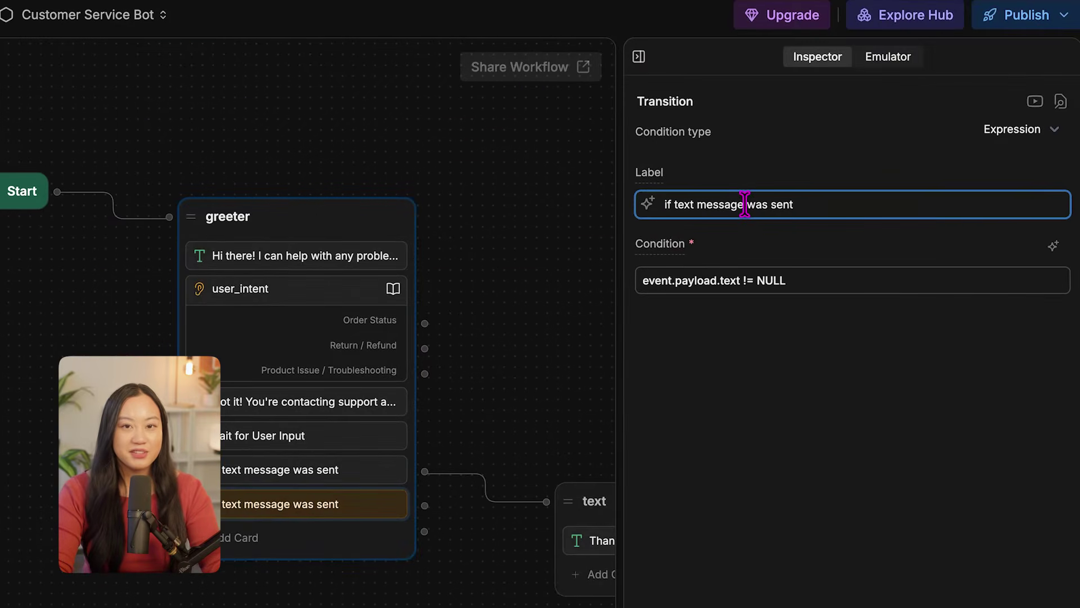
{"action": "left_click_drag", "start_coordinate": [760, 198], "coordinate": [672, 205]}
{"action": "mouse_move", "coordinate": [685, 240]}
{"action": "key", "text": "BackSpace"}
{"action": "type", "text": "image"}
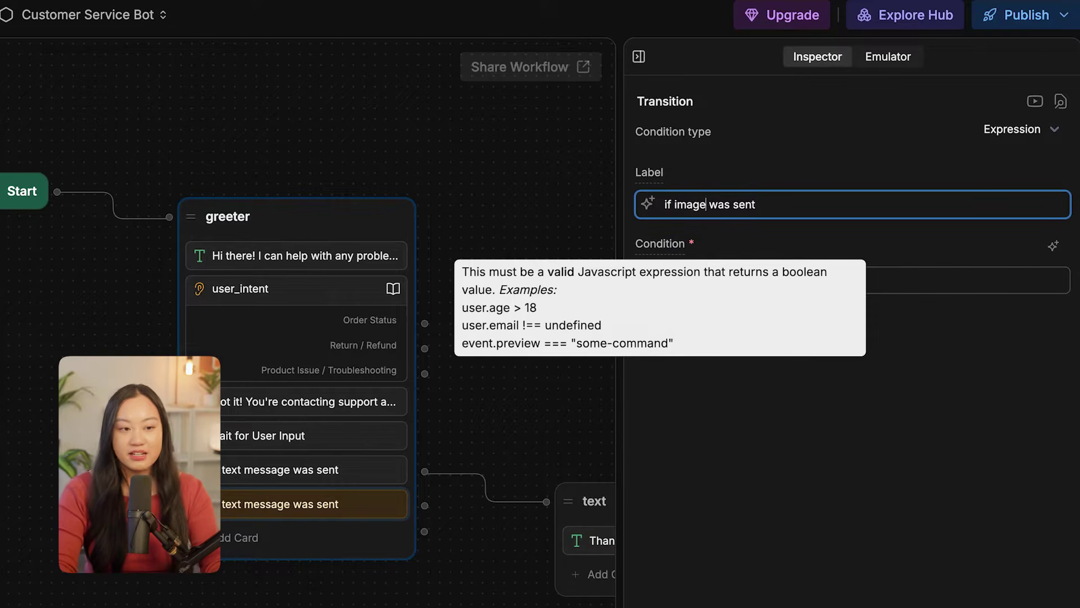
Set the image transition's condition to event.payload.imageUrl != NULL
{"action": "left_click", "coordinate": [738, 280]}
{"action": "key", "text": "BackSpace"}
{"action": "key", "text": "BackSpace"}
{"action": "key", "text": "BackSpace"}
{"action": "key", "text": "BackSpace"}
{"action": "key", "text": "BackSpace"}
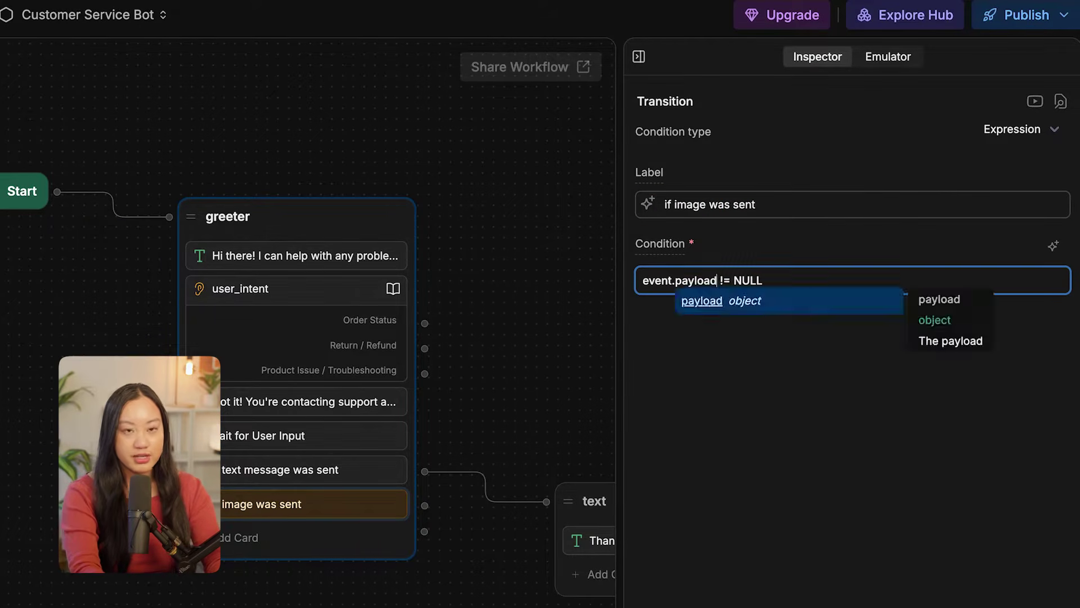
{"action": "type", "text": ".imageUrl"}
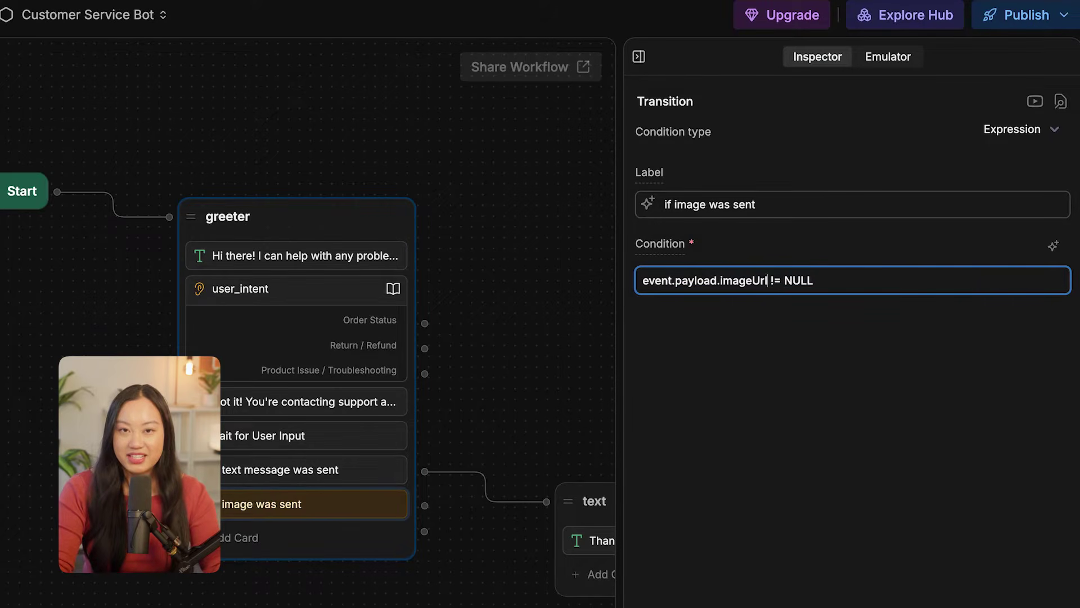
{"action": "left_click", "coordinate": [506, 582]}
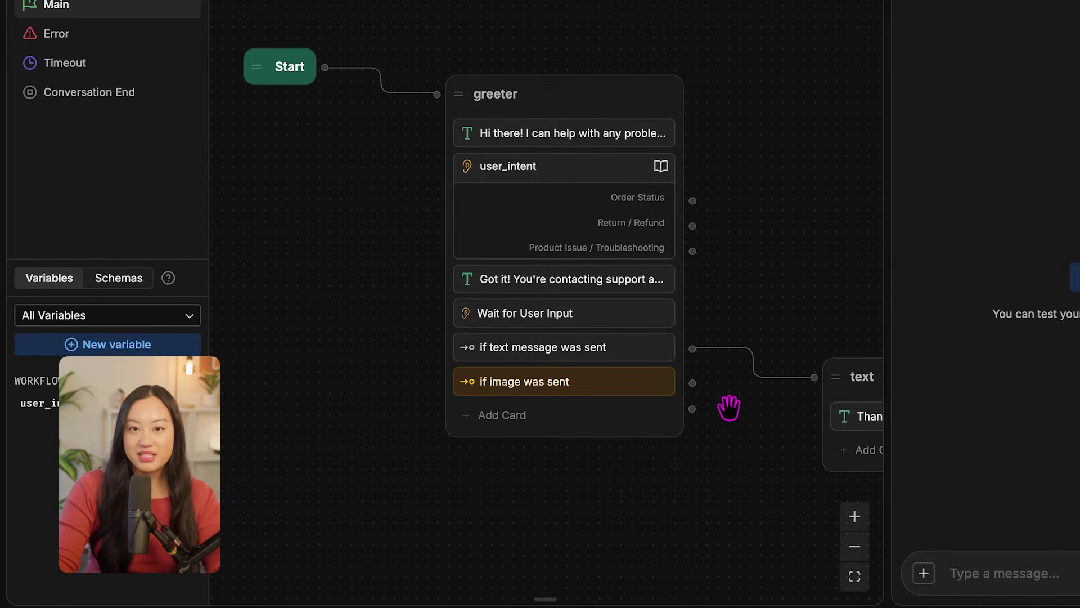
Create a standard node from the "if image was sent" transition and name it "image"
{"action": "left_click_drag", "start_coordinate": [700, 388], "coordinate": [810, 526]}
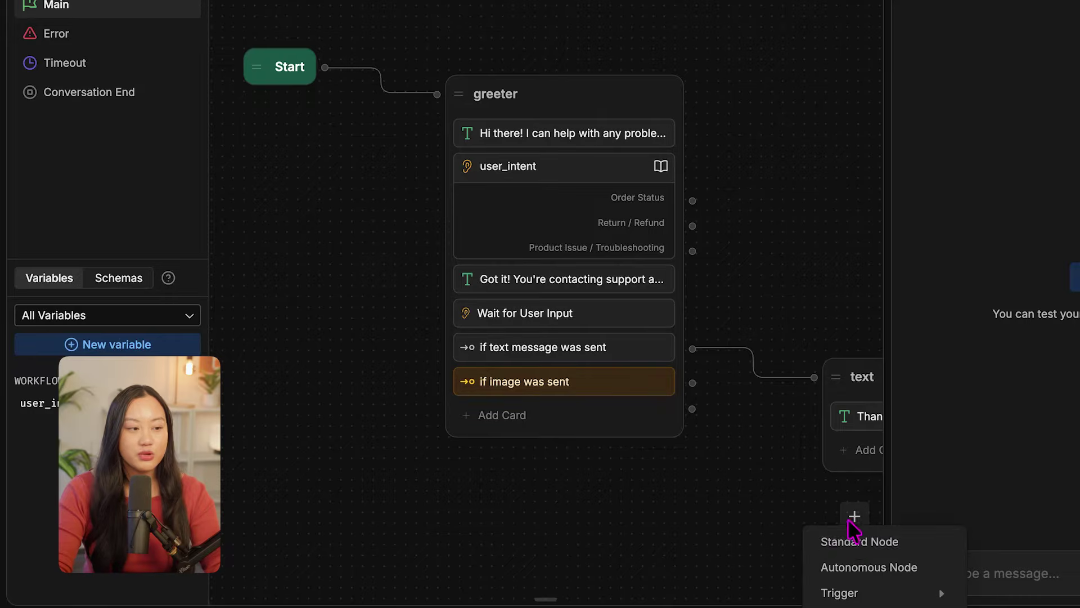
{"action": "left_click", "coordinate": [844, 542]}
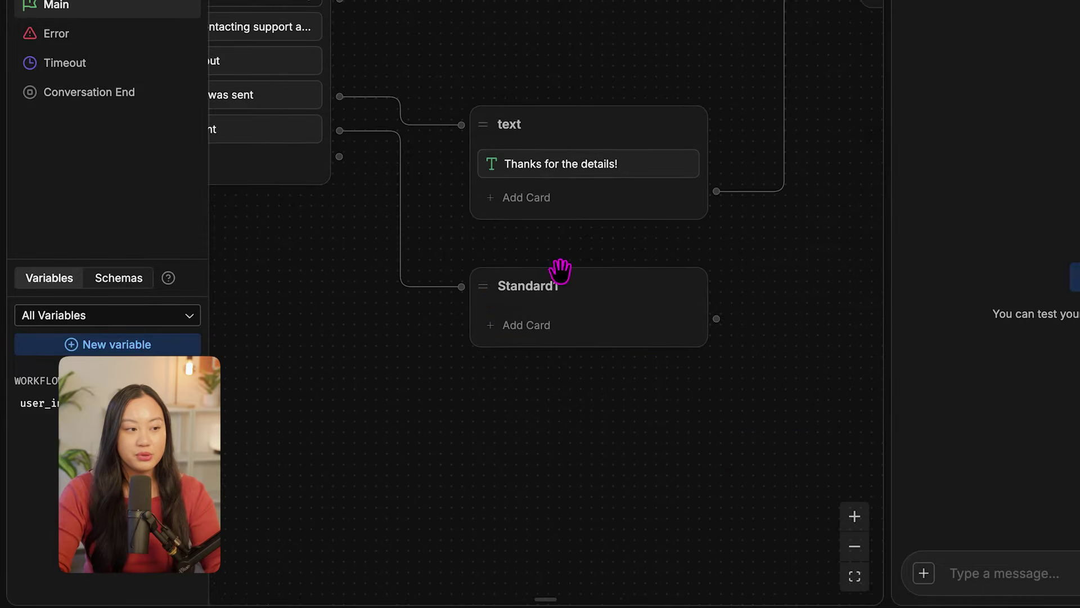
{"action": "left_click", "coordinate": [572, 281]}
{"action": "key", "text": "BackSpace"}
{"action": "key", "text": "BackSpace"}
{"action": "key", "text": "BackSpace"}
{"action": "key", "text": "BackSpace"}
{"action": "key", "text": "BackSpace"}
{"action": "key", "text": "BackSpace"}
{"action": "key", "text": "BackSpace"}
{"action": "key", "text": "BackSpace"}
{"action": "key", "text": "BackSpace"}
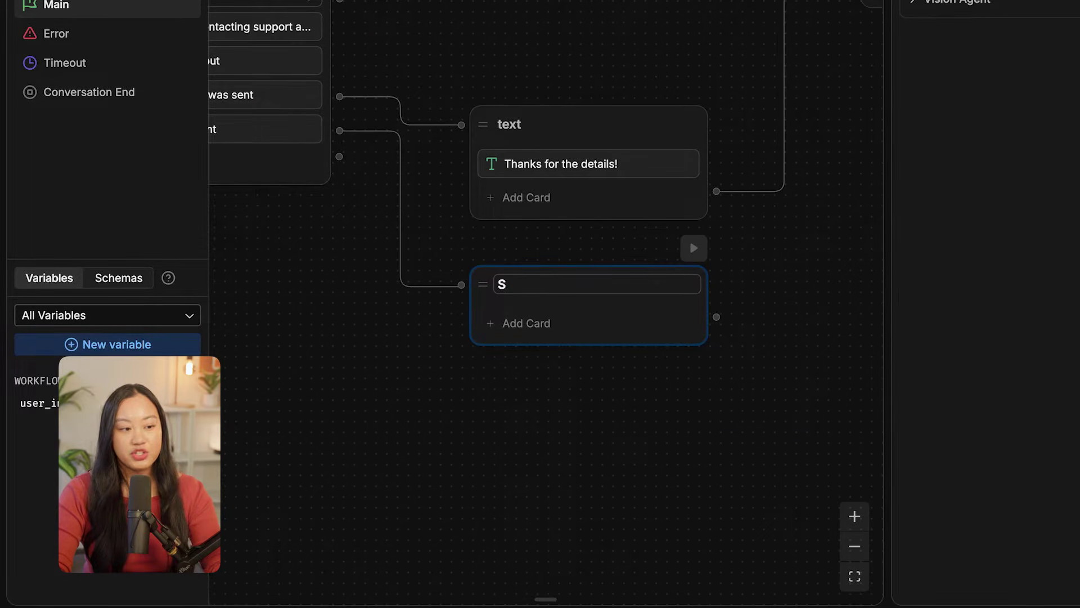
{"action": "type", "text": "image"}
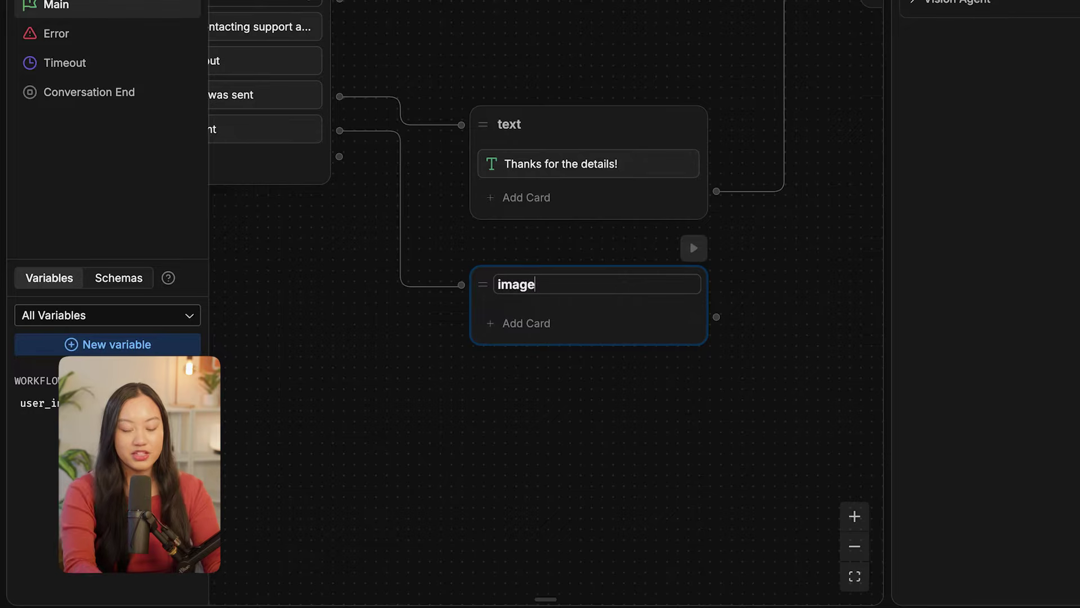
Add a Text card to the image node reading "Thanks for the photo! Let me see what it is..."
{"action": "left_click", "coordinate": [576, 323]}
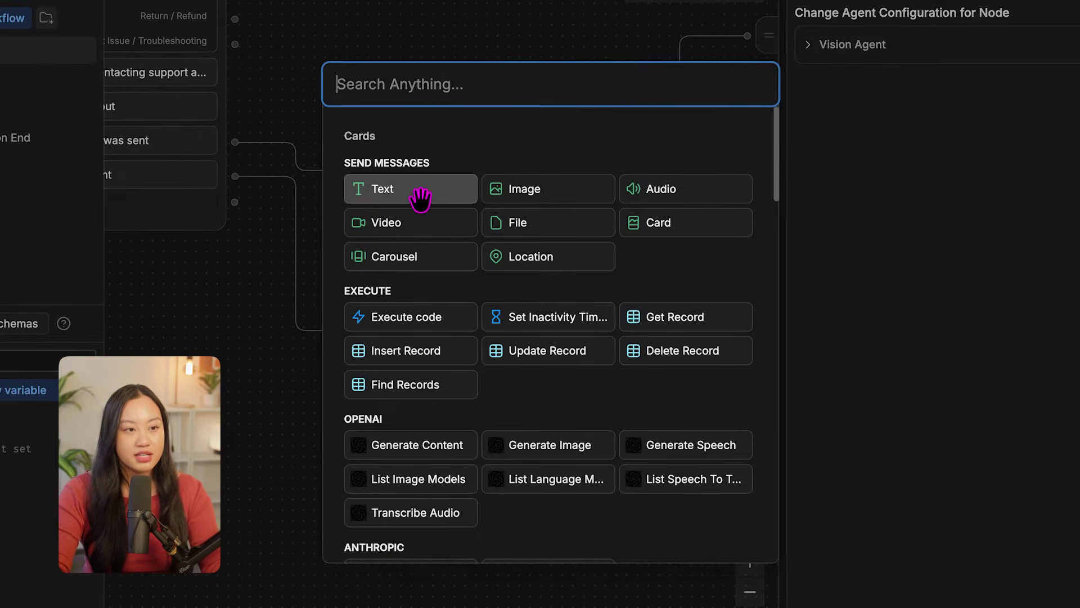
{"action": "left_click", "coordinate": [421, 198]}
{"action": "type", "text": "Thanks for the photo! Let me"}
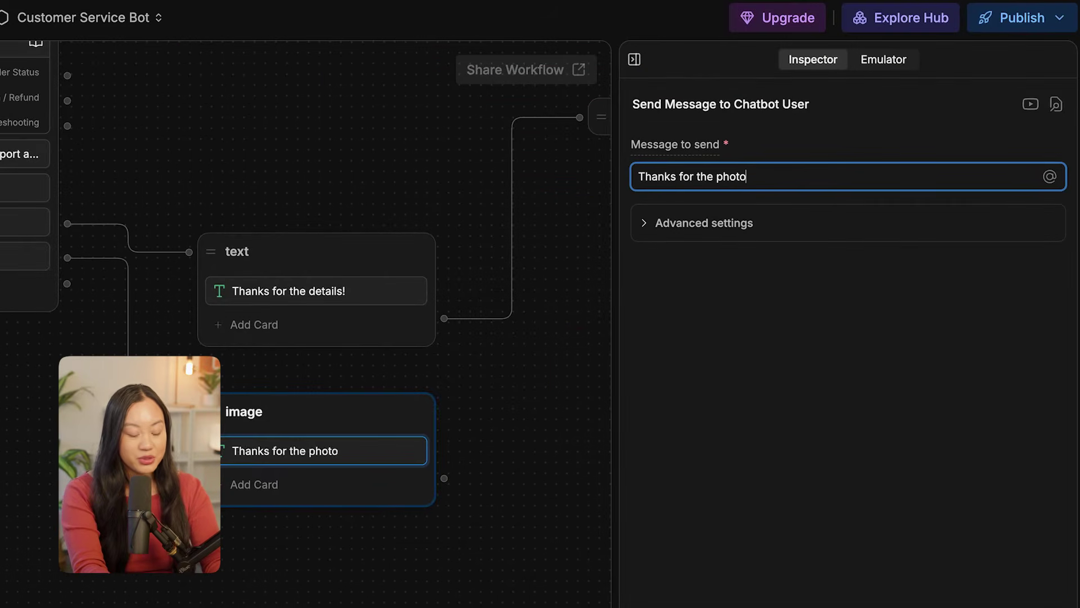
{"action": "type", "text": " see what it is..."}
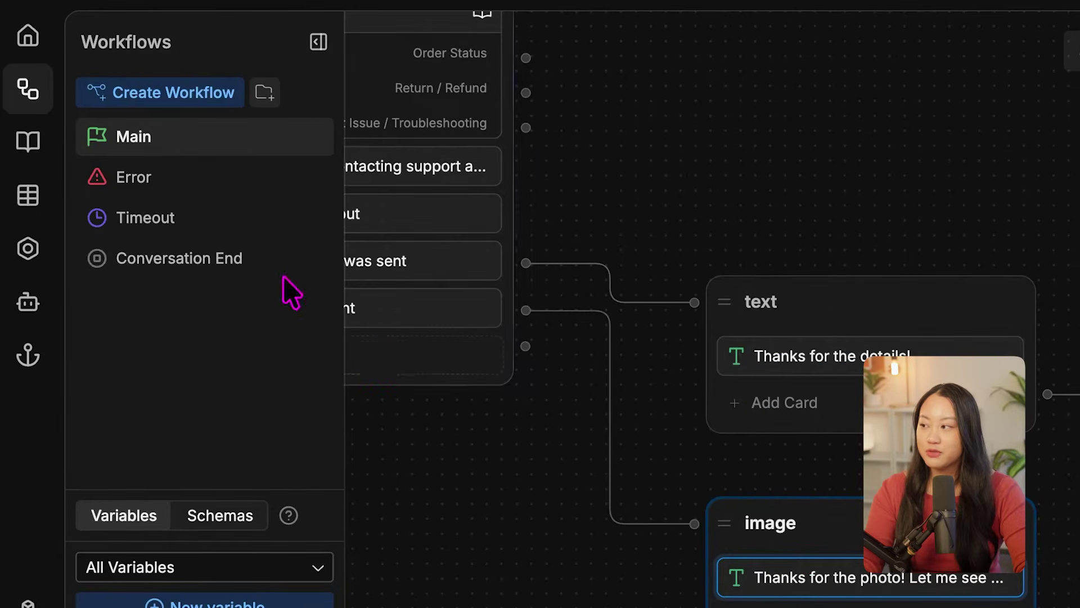
Check the Vision Agent's configuration for its enable and image extraction settings and its exposed variable
{"action": "left_click", "coordinate": [42, 304]}
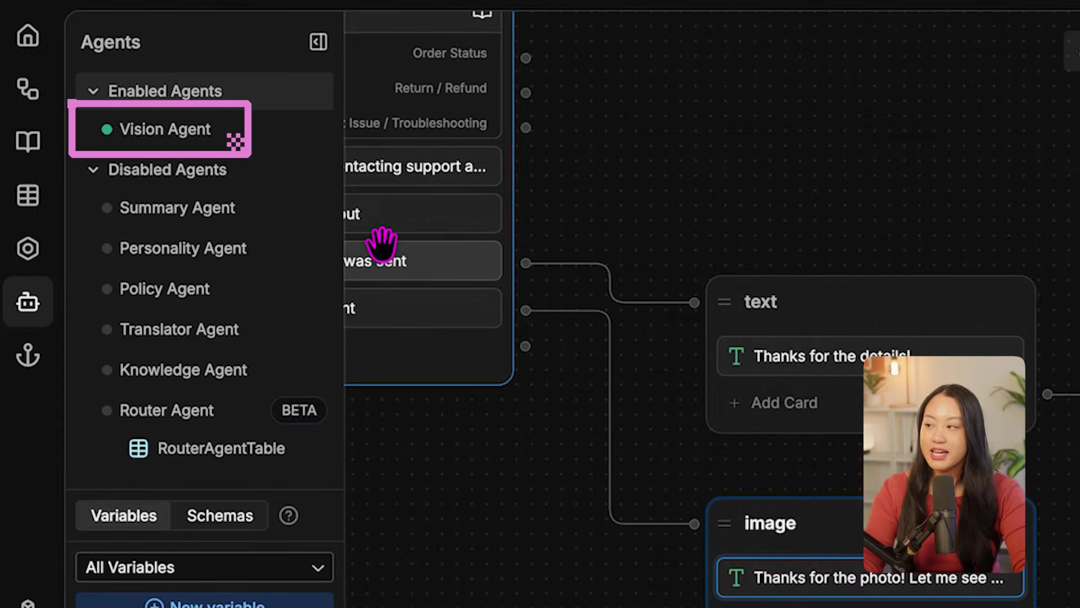
{"action": "left_click", "coordinate": [236, 142]}
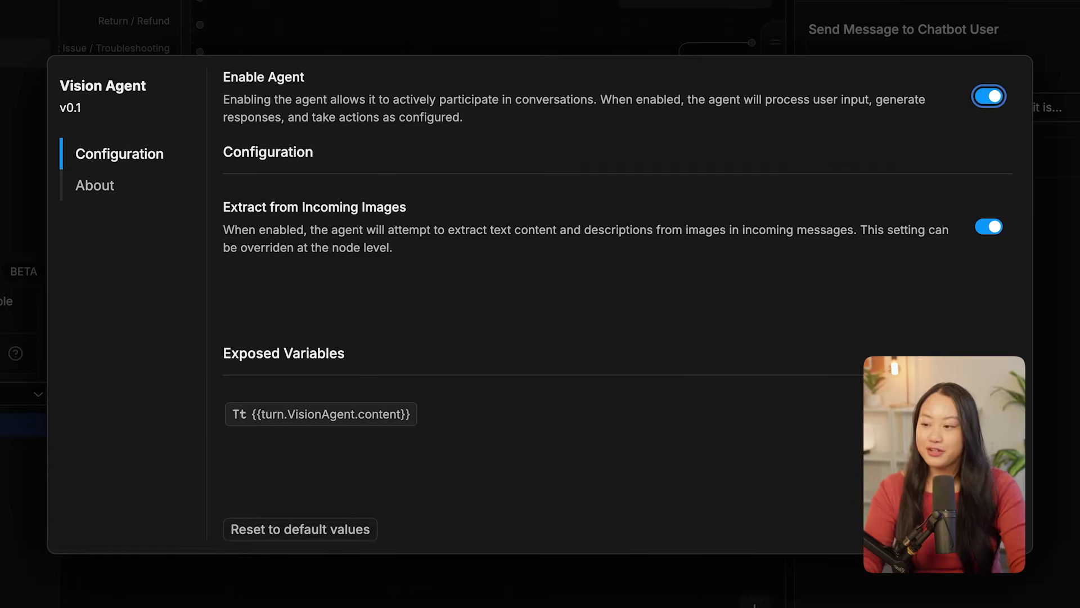
{"action": "key", "text": "Escape"}
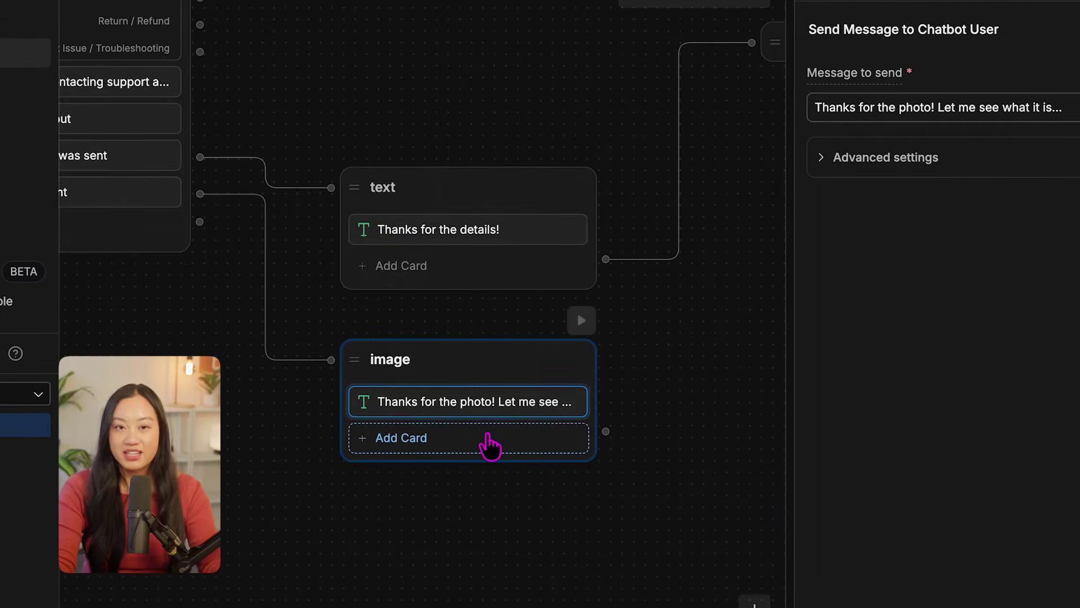
Add a second Text card to the image node reading "The image is: {{turn.VisionAgent.content}}"
{"action": "left_click", "coordinate": [522, 442]}
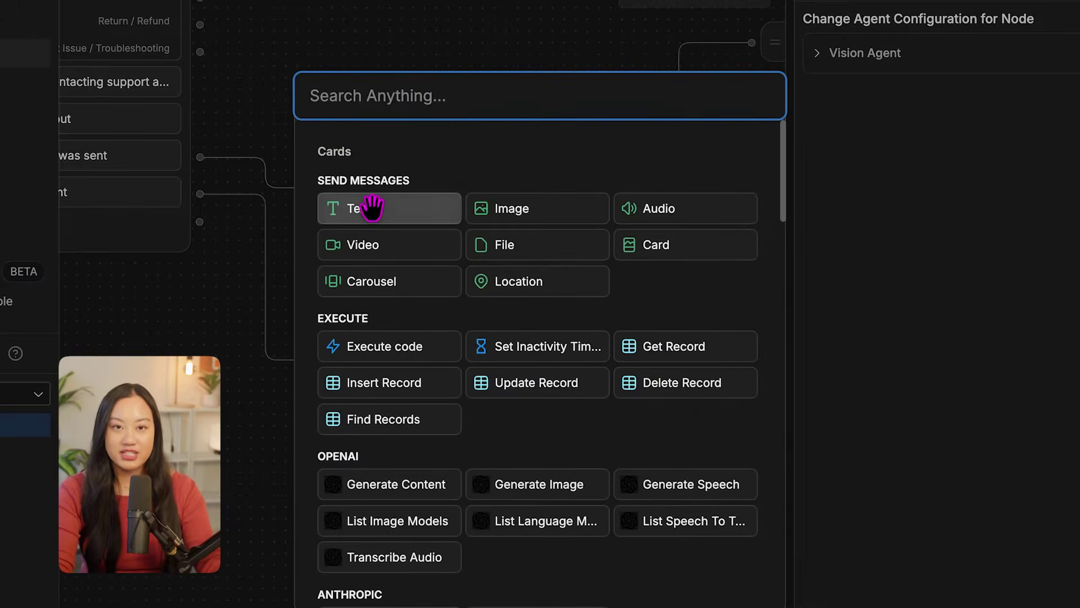
{"action": "left_click", "coordinate": [372, 209]}
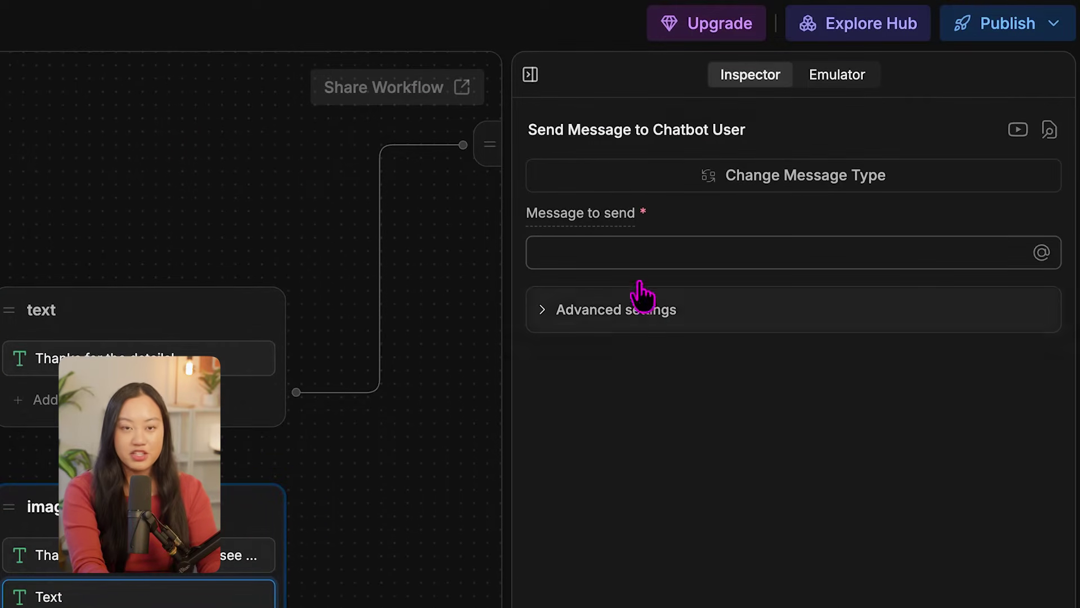
{"action": "left_click", "coordinate": [626, 249]}
{"action": "type", "text": "The image"}
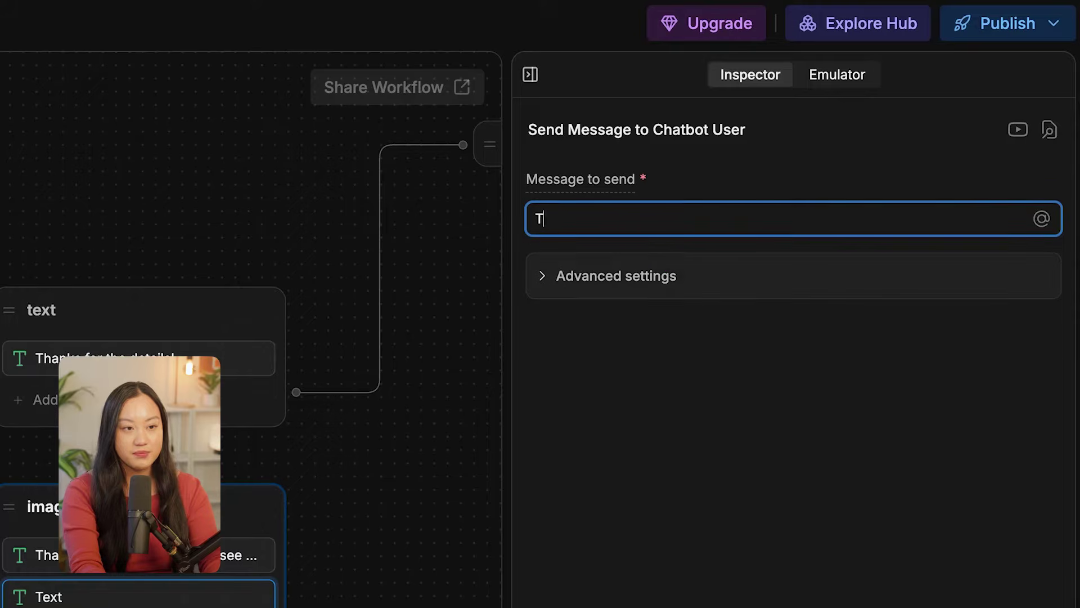
{"action": "type", "text": ": "}
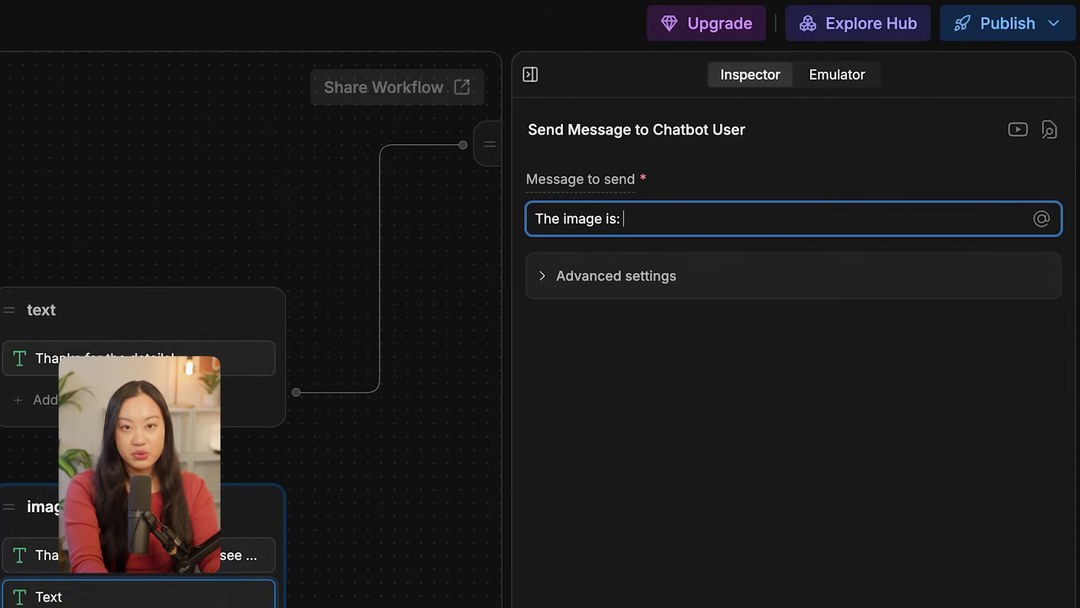
{"action": "type", "text": "{{"}
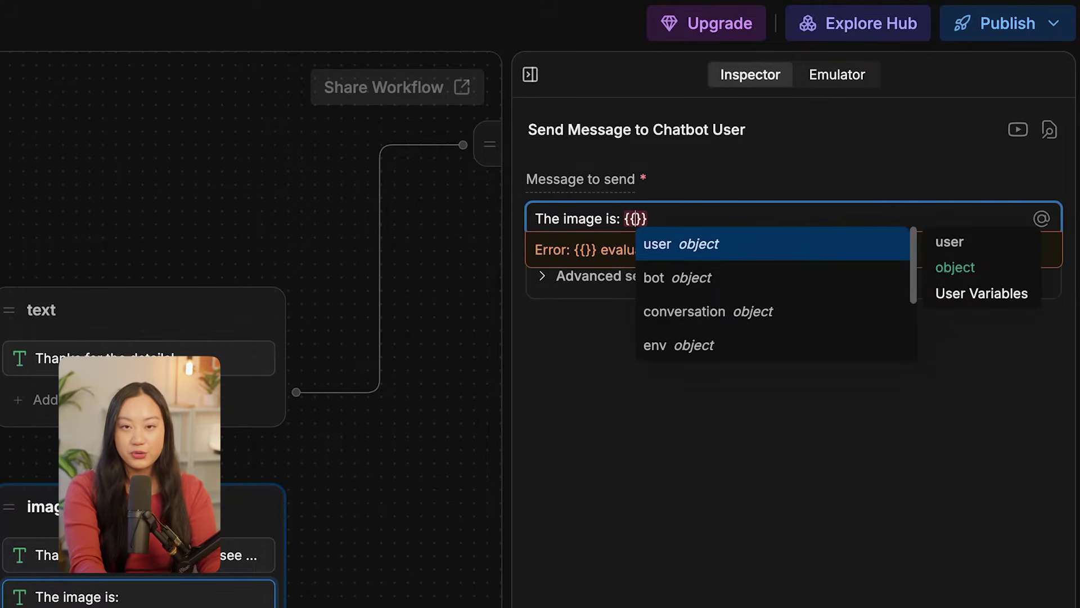
{"action": "type", "text": "turn"}
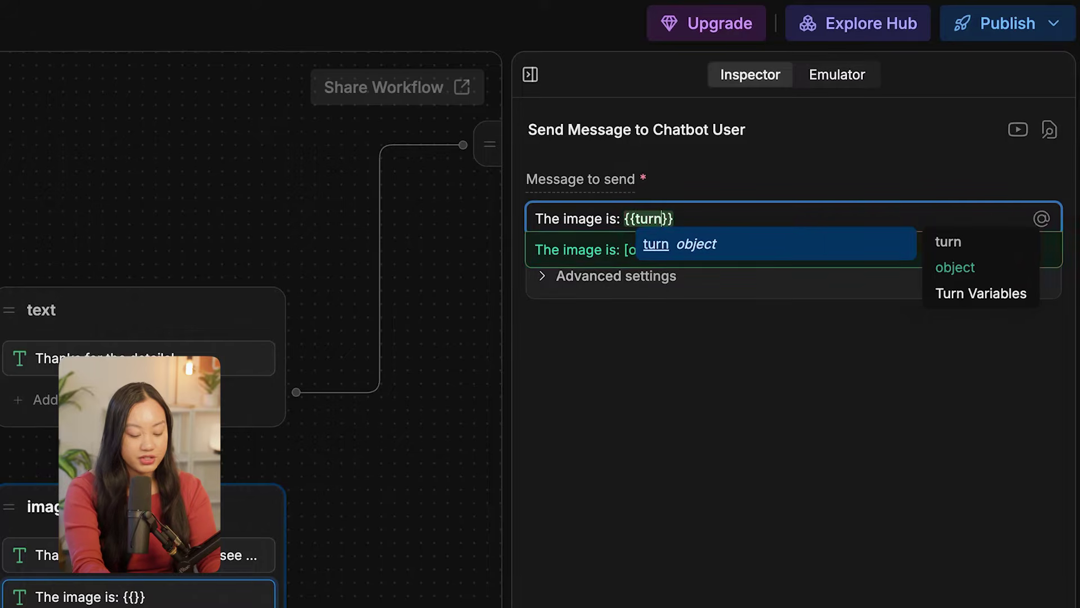
{"action": "type", "text": ".Visio"}
{"action": "key", "text": "Tab"}
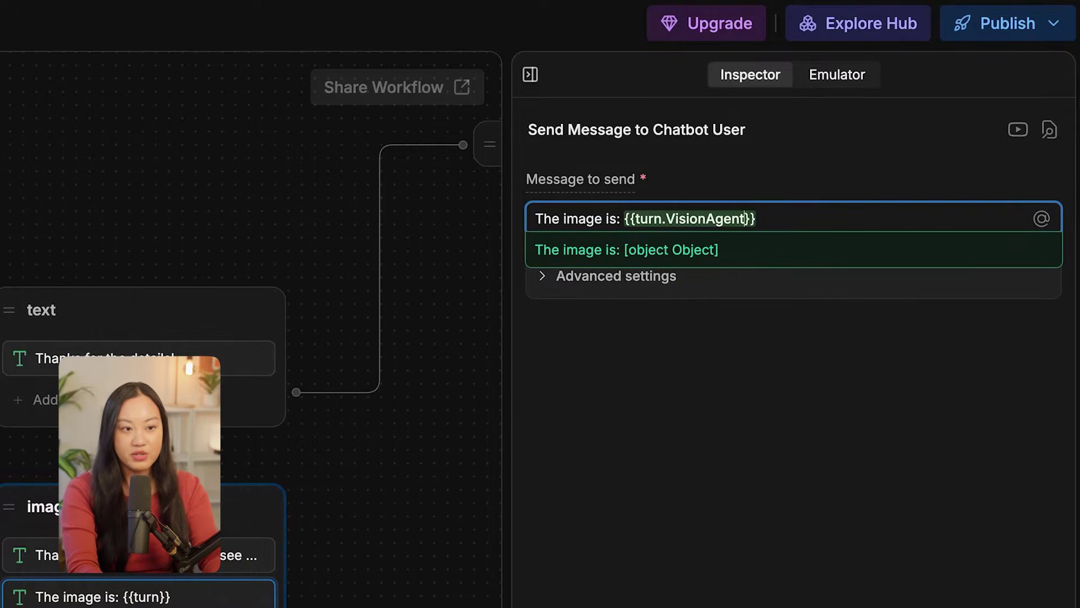
{"action": "type", "text": "."}
{"action": "key", "text": "Tab"}
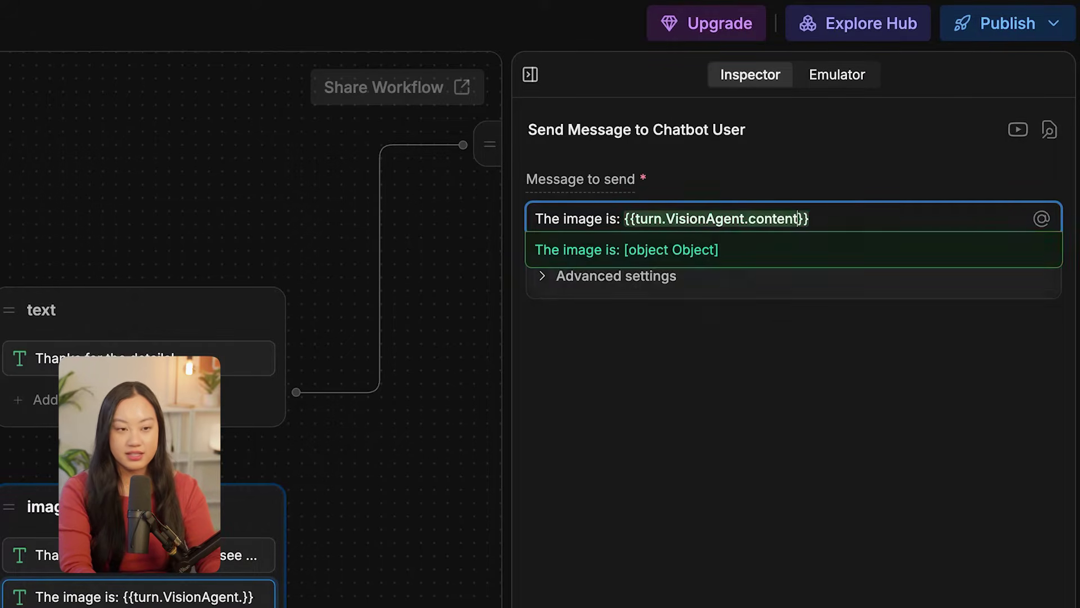
{"action": "left_click", "coordinate": [737, 376]}
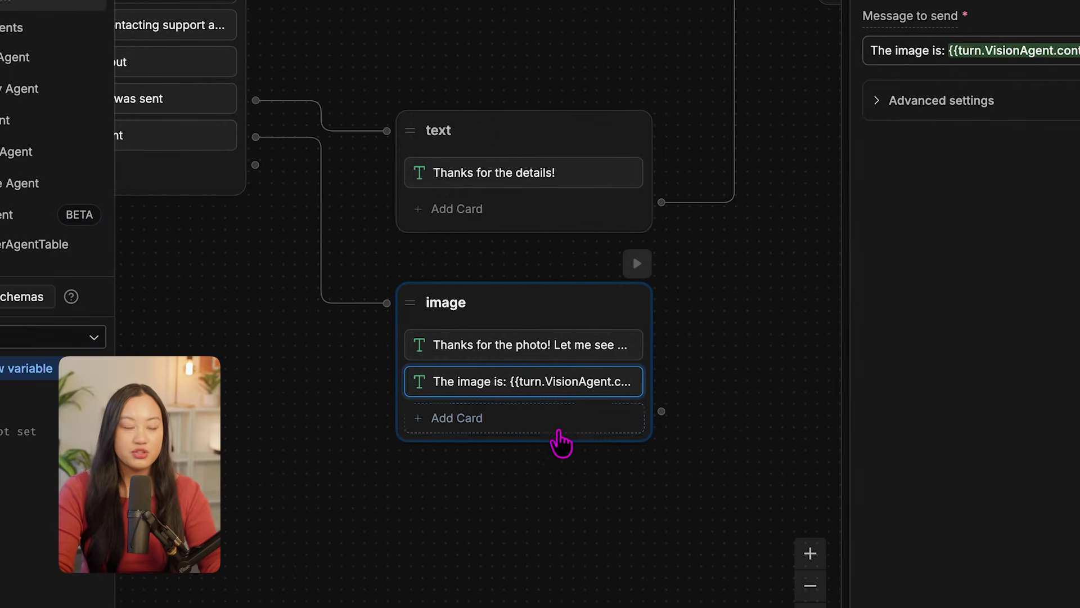
Add an Image card to the image node with the expression {{event.payload.imageUrl}} as its image source
{"action": "left_click", "coordinate": [547, 427]}
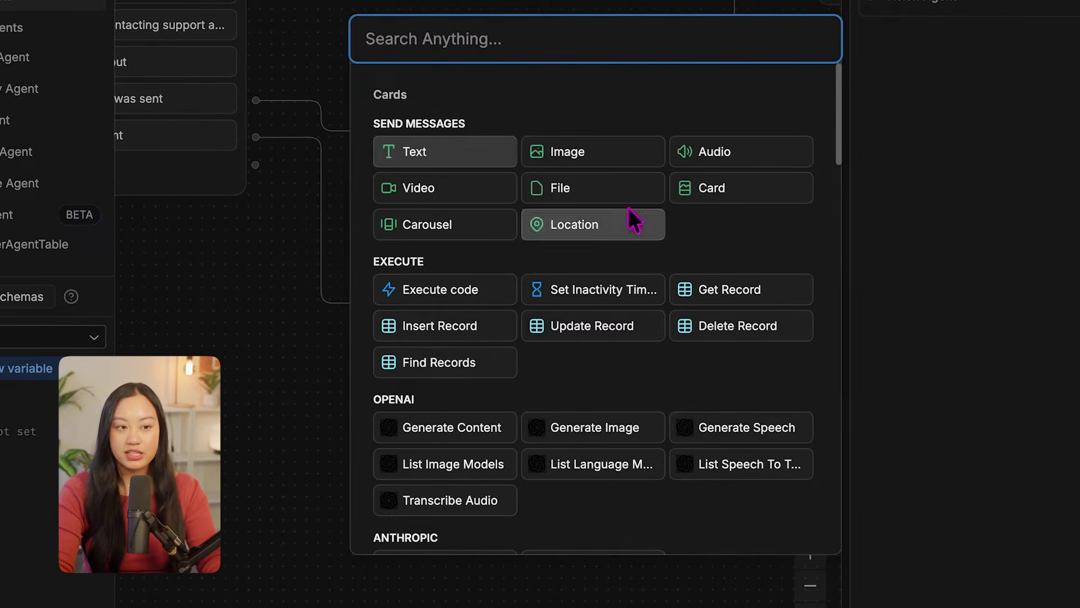
{"action": "left_click", "coordinate": [605, 142]}
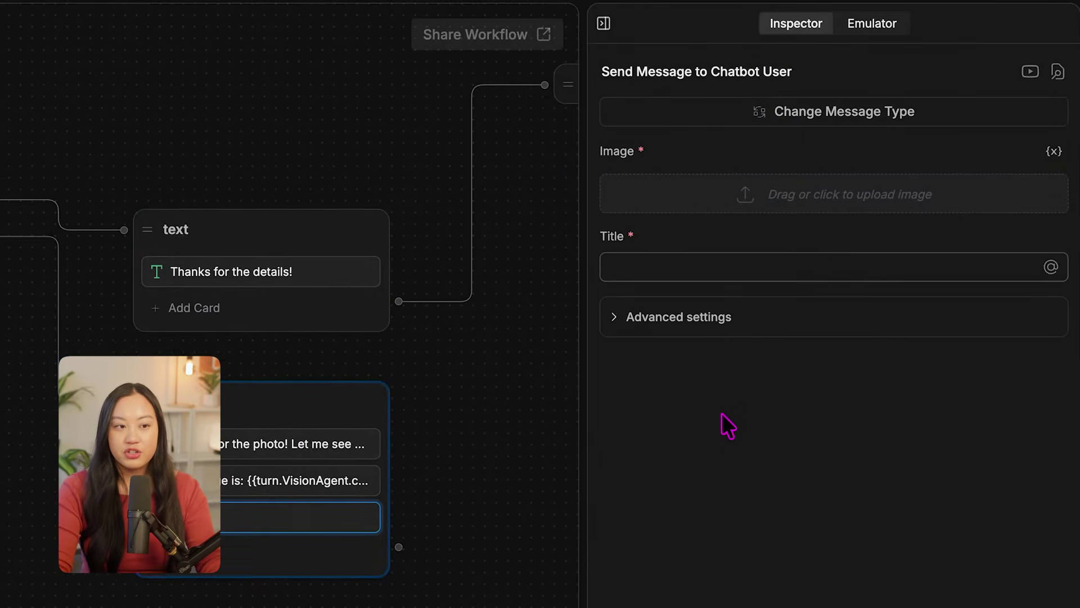
{"action": "left_click", "coordinate": [1058, 162]}
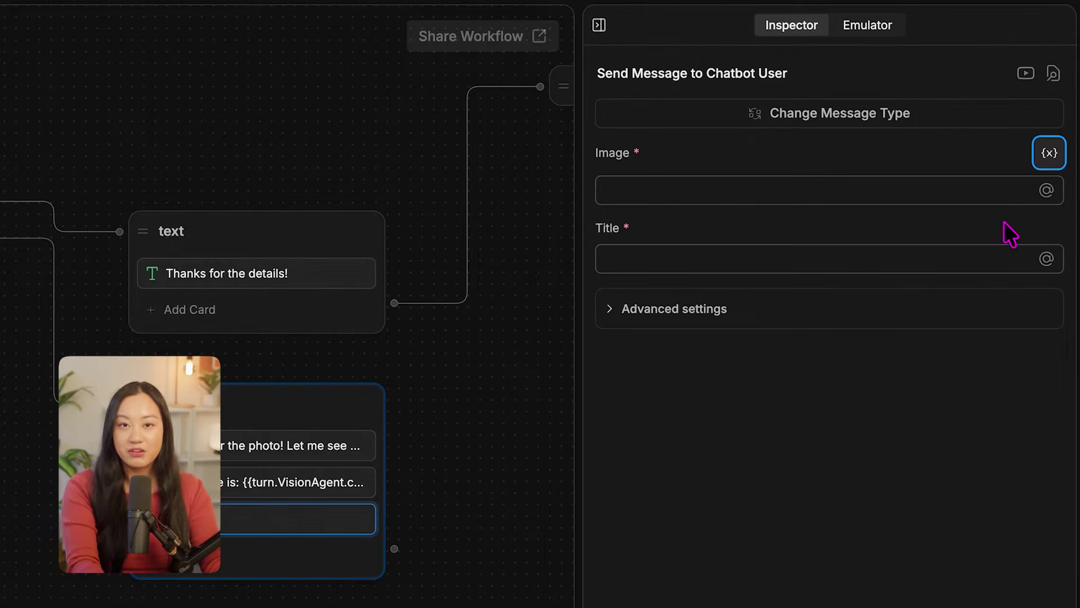
{"action": "left_click", "coordinate": [873, 190]}
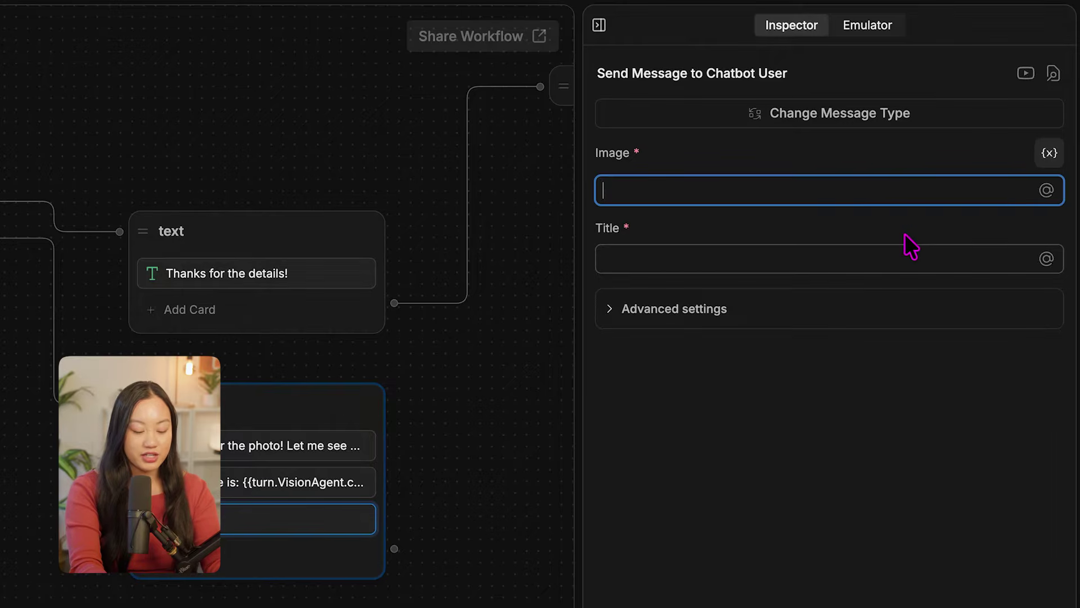
{"action": "type", "text": "{{event.payload."}
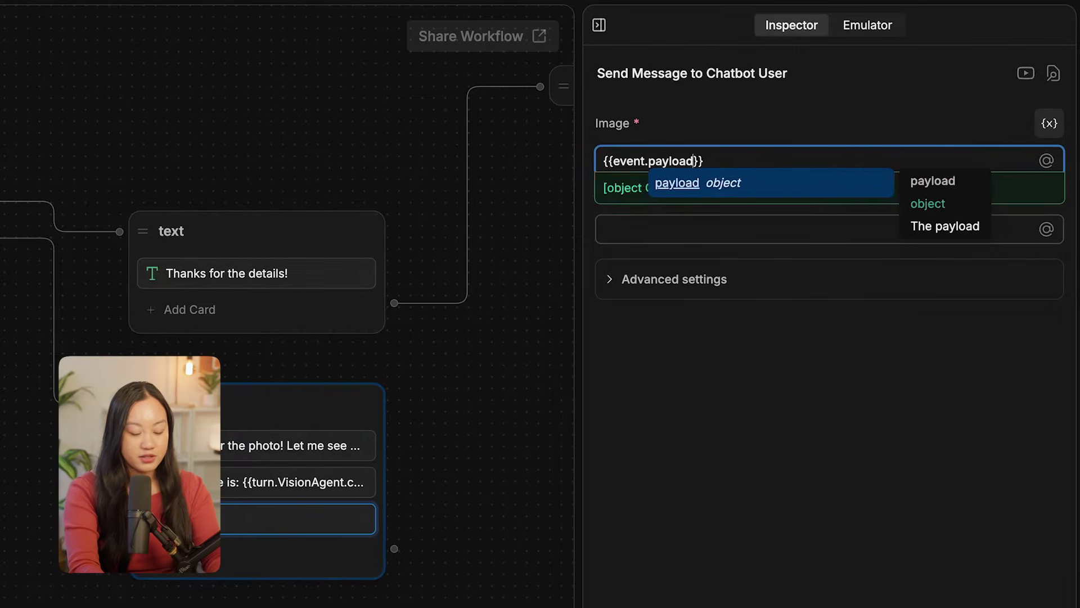
{"action": "type", "text": "imageUrl"}
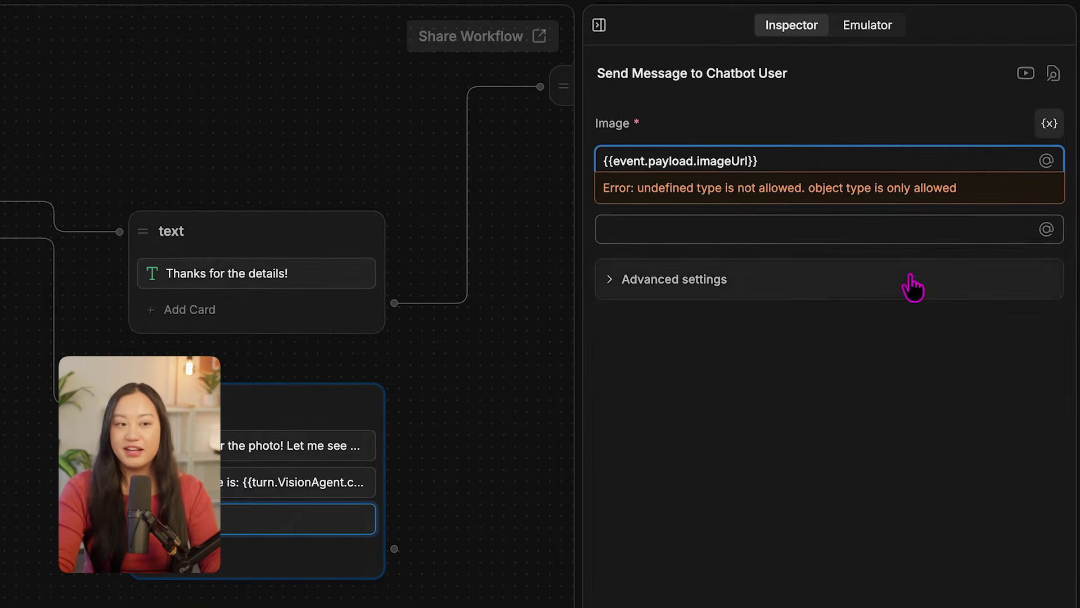
{"action": "left_click", "coordinate": [838, 376]}
Title the Image card "Image Sent" and connect the image node to End
{"action": "left_click", "coordinate": [718, 231]}
{"action": "type", "text": "Image Sent"}
{"action": "left_click", "coordinate": [714, 369]}
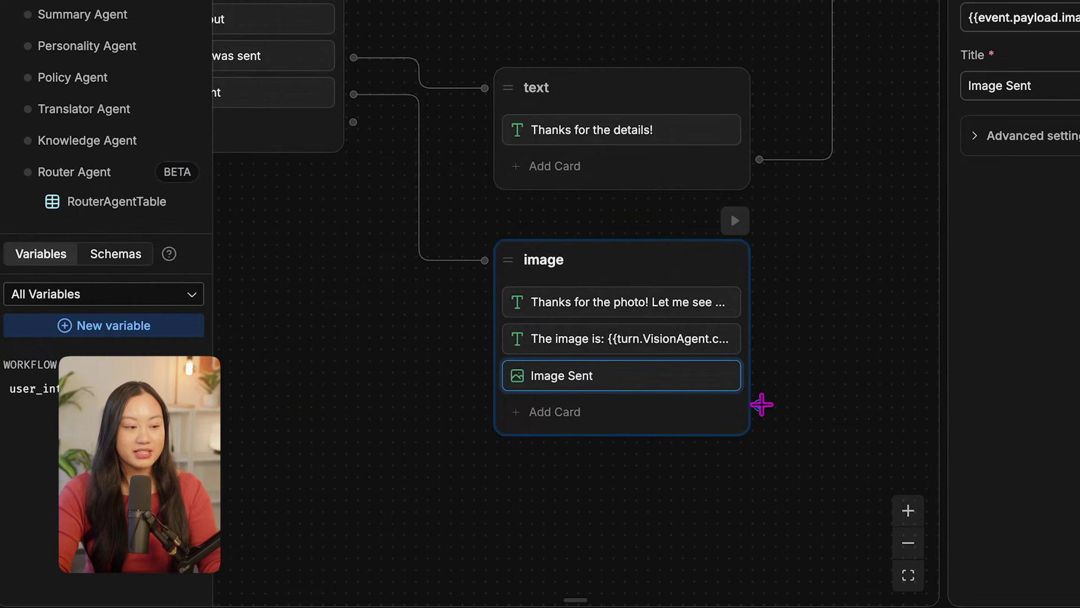
{"action": "left_click_drag", "start_coordinate": [394, 548], "coordinate": [520, 318]}
{"action": "left_click_drag", "start_coordinate": [885, 174], "coordinate": [902, 101]}
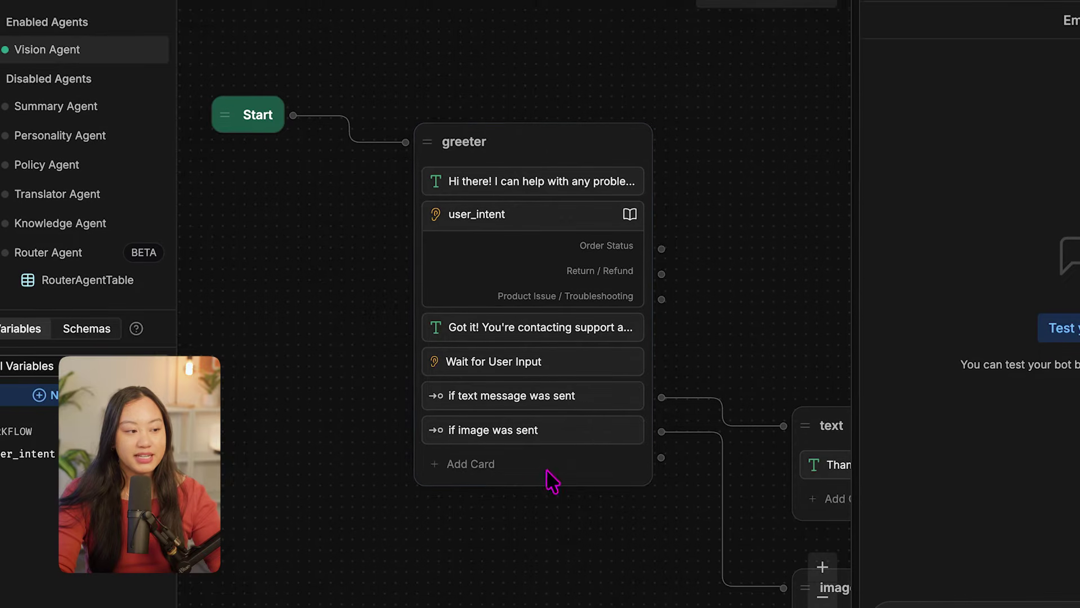
Copy the "if image was sent" card and paste it at the end of the greeter node
{"action": "right_click", "coordinate": [533, 436]}
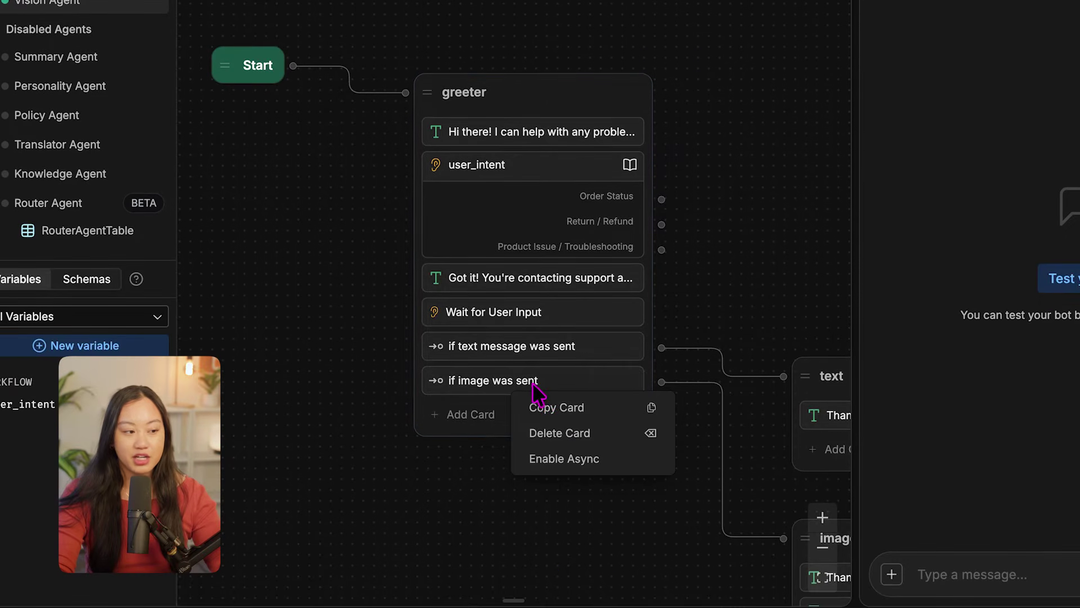
{"action": "left_click", "coordinate": [573, 409]}
{"action": "right_click", "coordinate": [534, 426]}
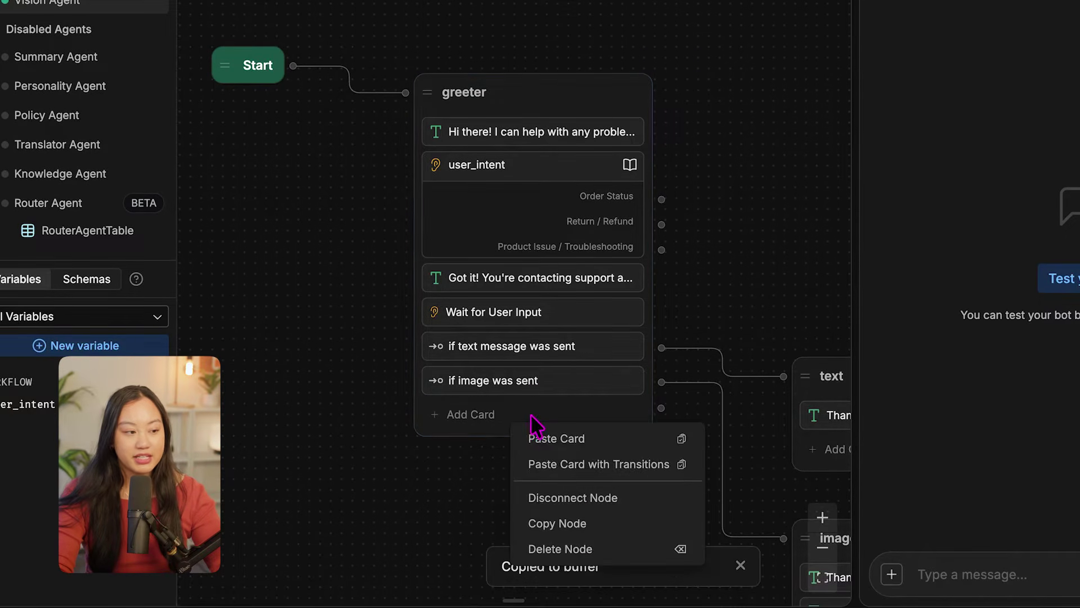
{"action": "left_click", "coordinate": [572, 439]}
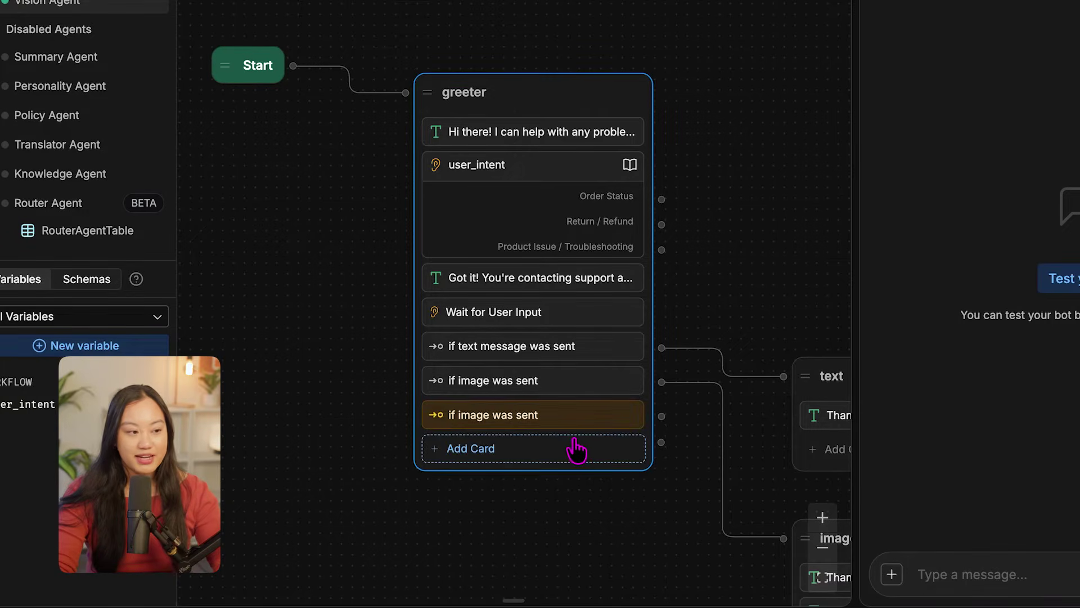
Change the label of the newly pasted transition card to "if audio was sent"
{"action": "left_click", "coordinate": [584, 418]}
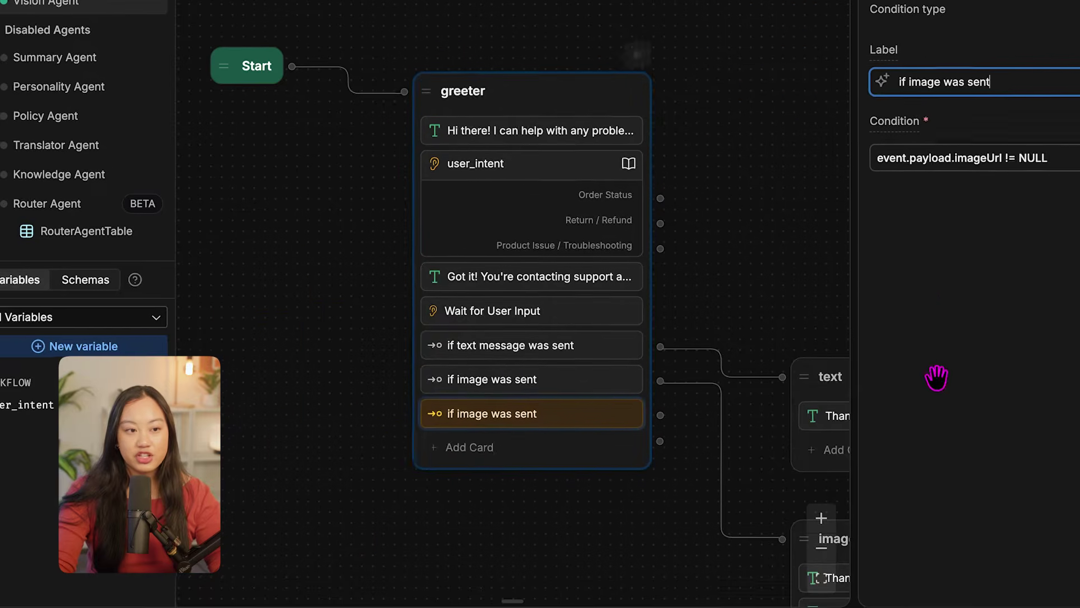
{"action": "left_click", "coordinate": [780, 169]}
{"action": "key", "text": "BackSpace"}
{"action": "key", "text": "BackSpace"}
{"action": "key", "text": "BackSpace"}
{"action": "key", "text": "BackSpace"}
{"action": "key", "text": "BackSpace"}
{"action": "type", "text": "audio"}
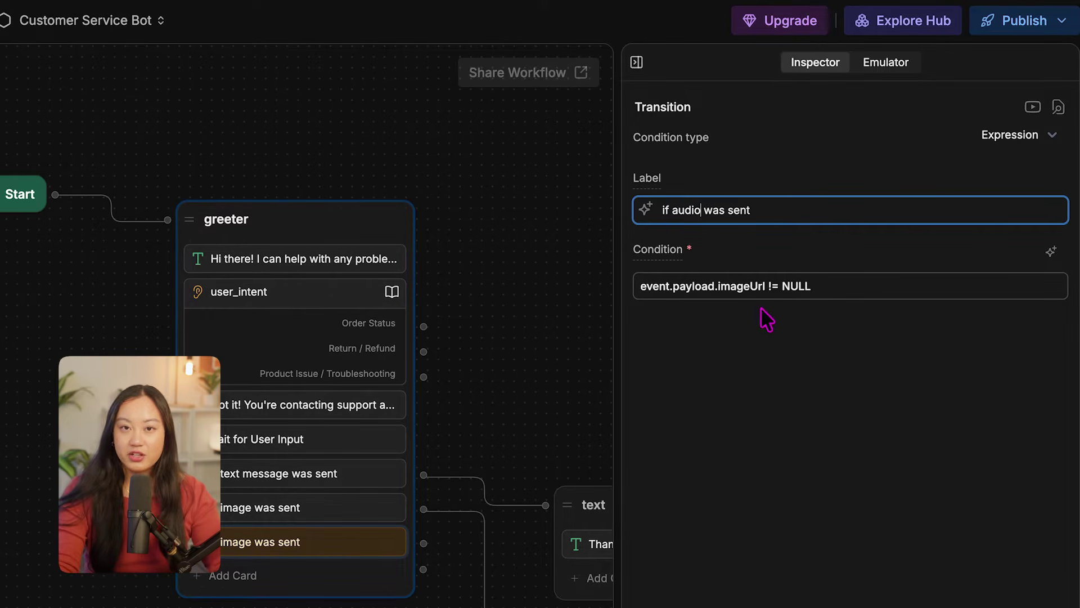
Change the condition of the "if audio was sent" transition to event.payload.audioUrl != NULL
{"action": "left_click", "coordinate": [765, 286]}
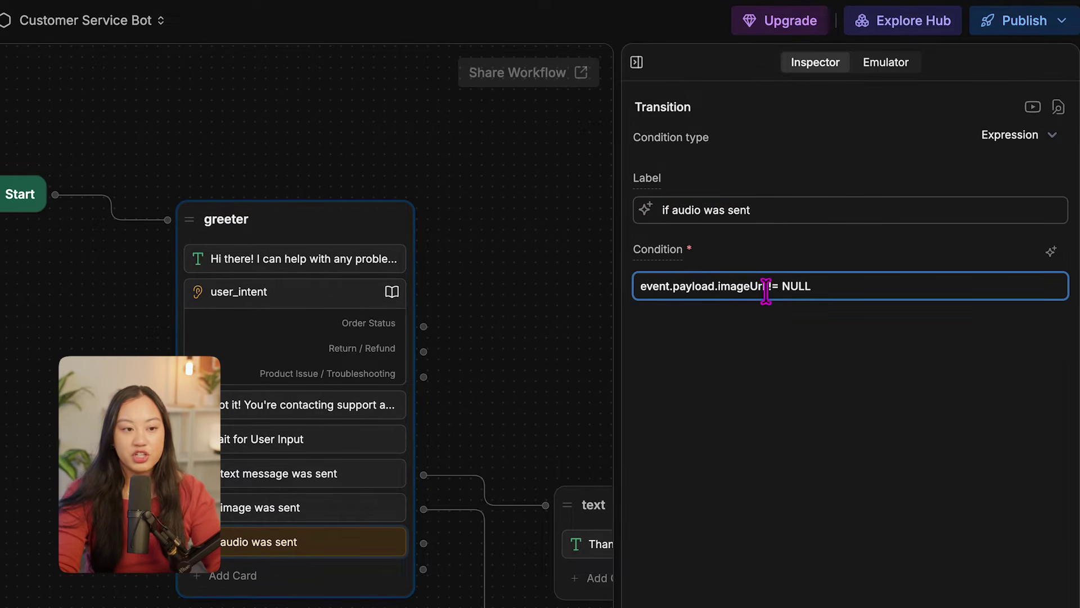
{"action": "key", "text": "BackSpace"}
{"action": "key", "text": "BackSpace"}
{"action": "key", "text": "BackSpace"}
{"action": "key", "text": "BackSpace"}
{"action": "key", "text": "BackSpace"}
{"action": "key", "text": "BackSpace"}
{"action": "key", "text": "BackSpace"}
{"action": "key", "text": "BackSpace"}
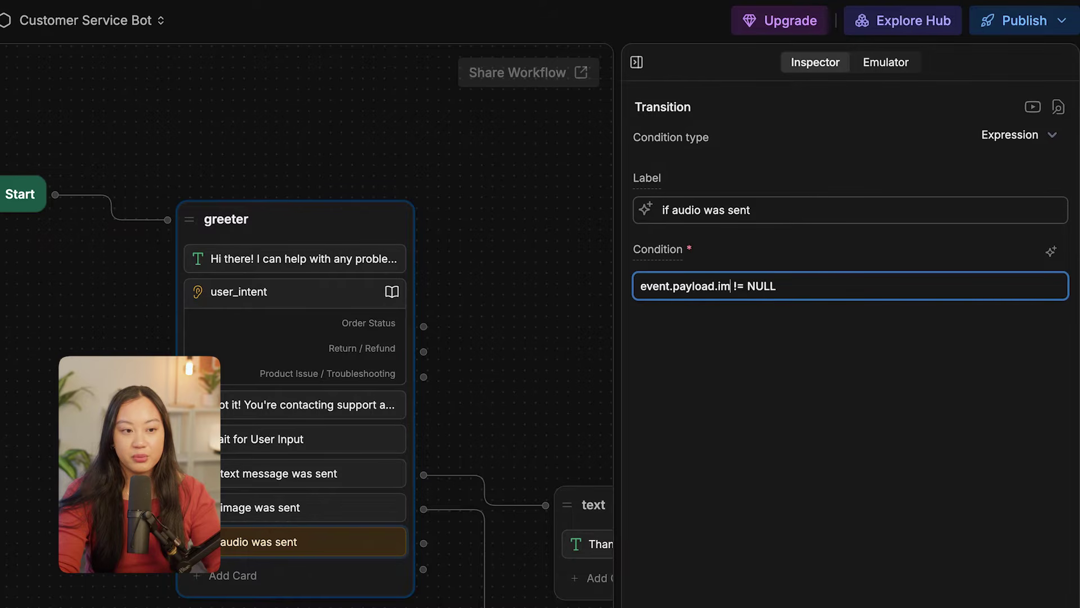
{"action": "type", "text": "audio"}
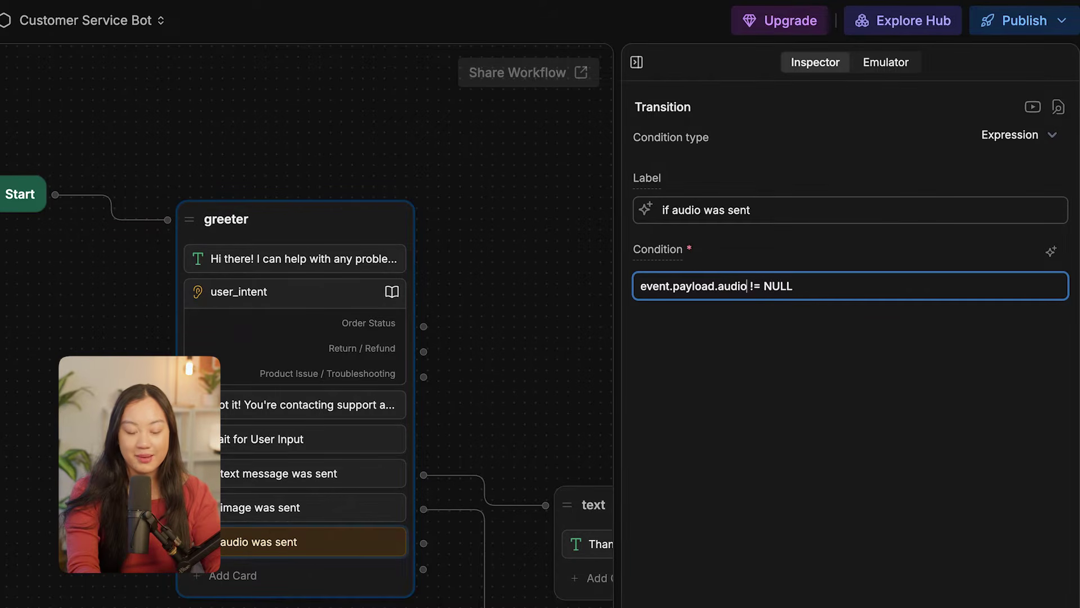
{"action": "type", "text": "Url"}
{"action": "left_click", "coordinate": [768, 380]}
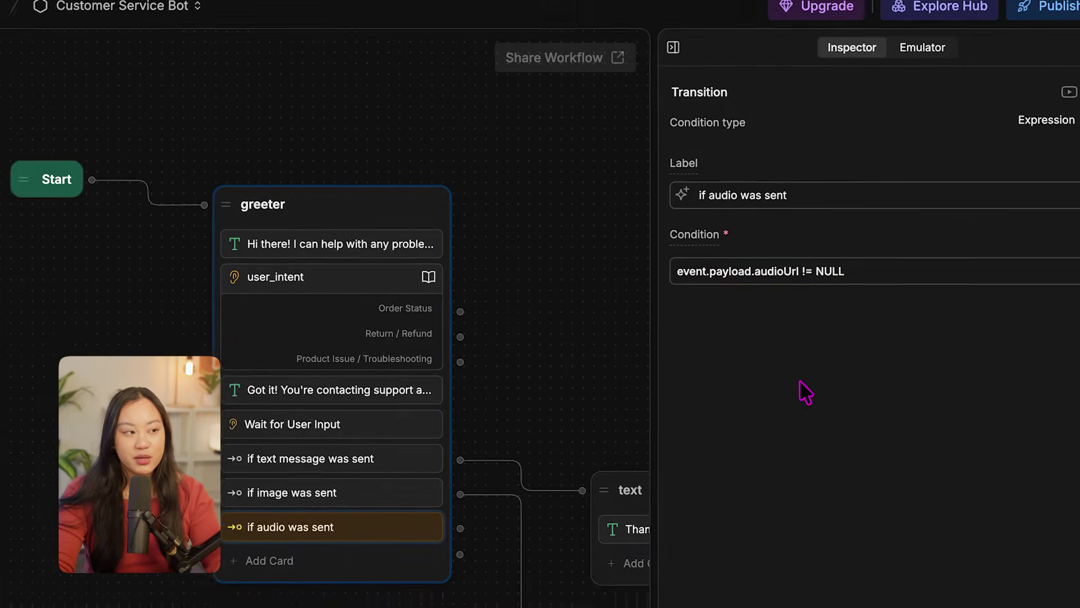
Create a standard node connected from the "if audio was sent" transition, below the image node, and name it audio
{"action": "left_click_drag", "start_coordinate": [423, 543], "coordinate": [864, 462]}
{"action": "left_click", "coordinate": [870, 467]}
{"action": "left_click", "coordinate": [561, 291]}
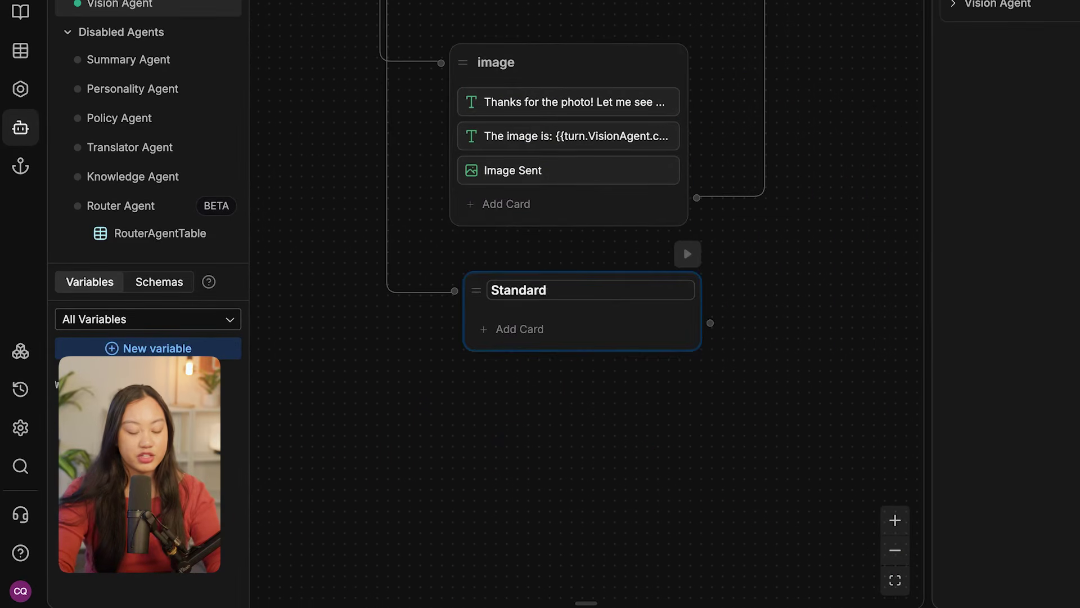
{"action": "key", "text": "BackSpace"}
{"action": "key", "text": "BackSpace"}
{"action": "key", "text": "BackSpace"}
{"action": "key", "text": "BackSpace"}
{"action": "key", "text": "BackSpace"}
{"action": "key", "text": "BackSpace"}
{"action": "key", "text": "BackSpace"}
{"action": "key", "text": "BackSpace"}
{"action": "key", "text": "BackSpace"}
{"action": "type", "text": "audio"}
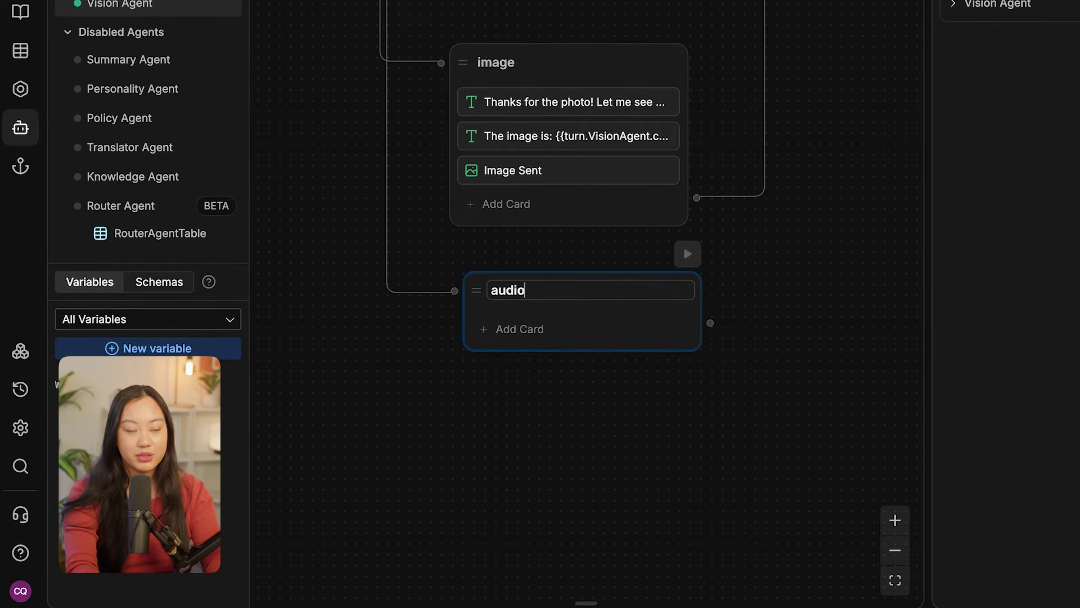
Add OpenAI's Transcribe Audio card to the audio node
{"action": "left_click", "coordinate": [530, 332]}
{"action": "type", "text": "T"}
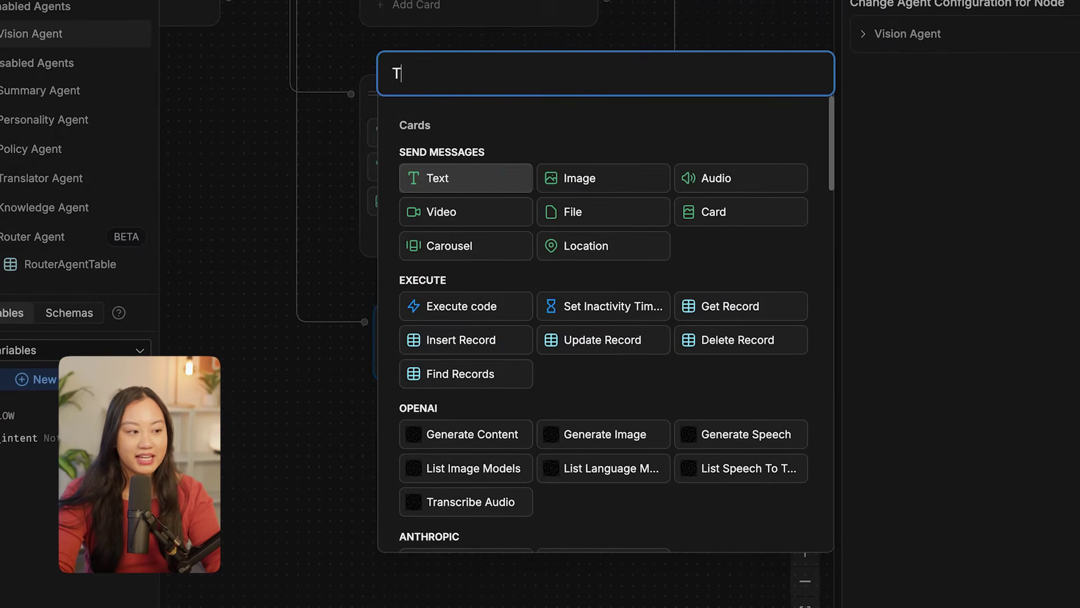
{"action": "type", "text": "ranscribe"}
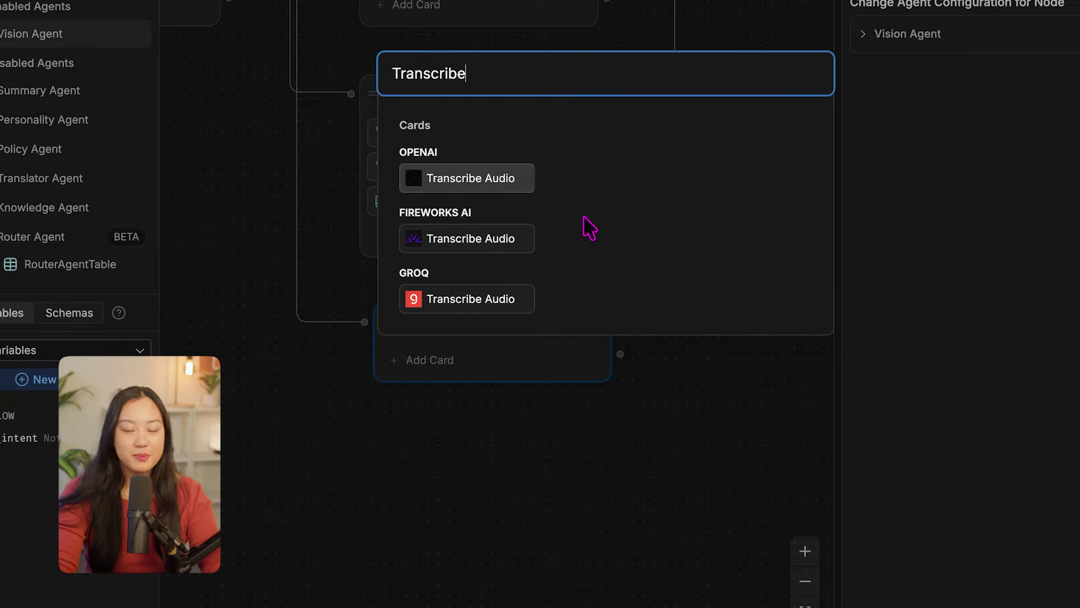
{"action": "left_click", "coordinate": [501, 180]}
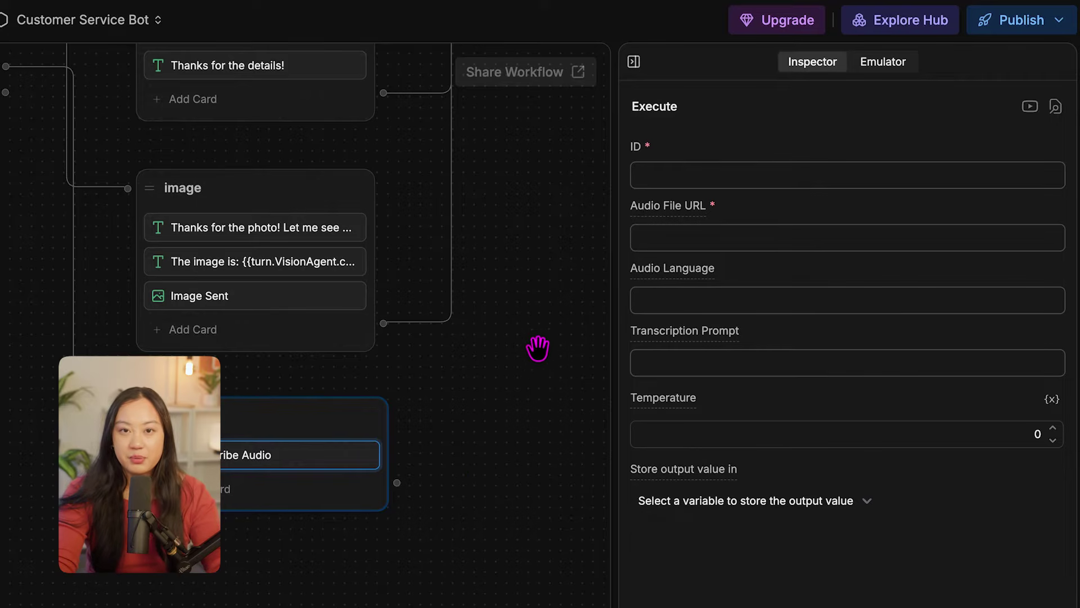
Set the Transcribe Audio card's ID to whisper-1 and its audio file URL to {{event.payload.audioUrl}}
{"action": "left_click", "coordinate": [680, 176]}
{"action": "type", "text": "whisper-1"}
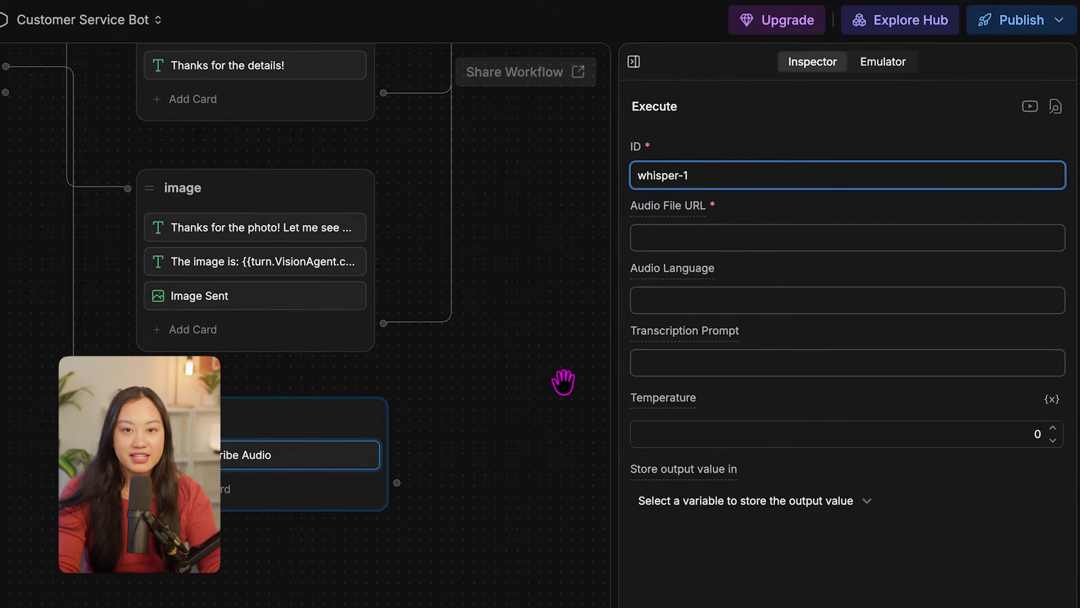
{"action": "left_click", "coordinate": [702, 242]}
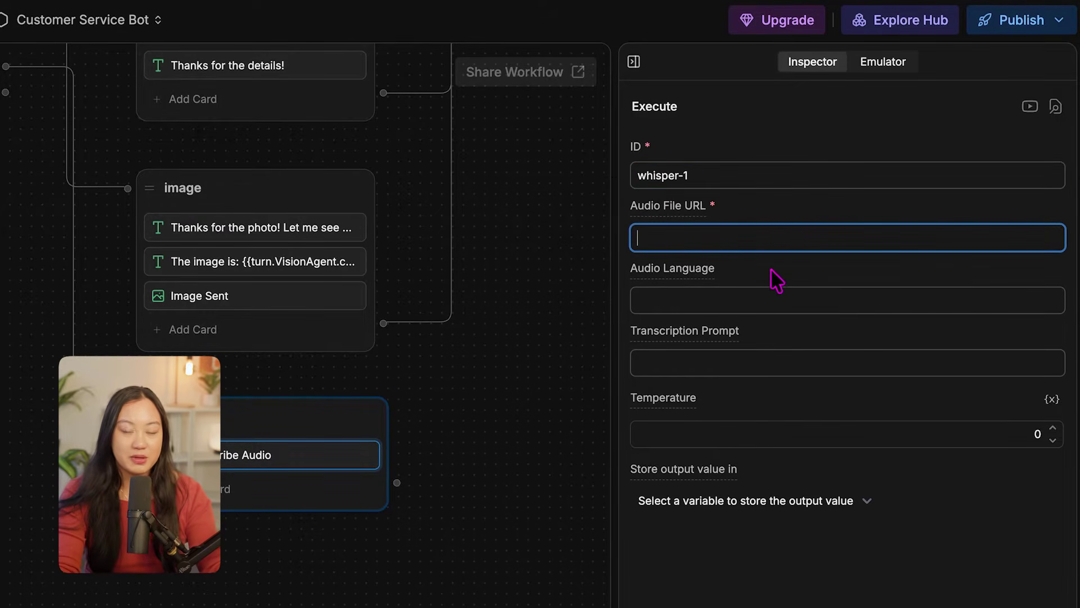
{"action": "type", "text": "{{"}
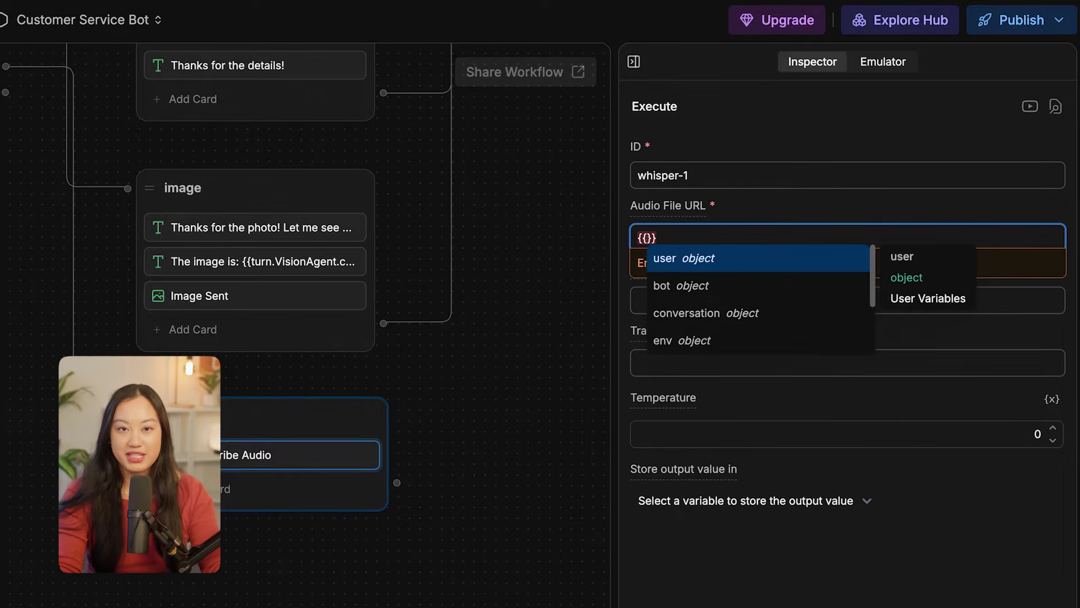
{"action": "type", "text": "event."}
{"action": "type", "text": "payload.a"}
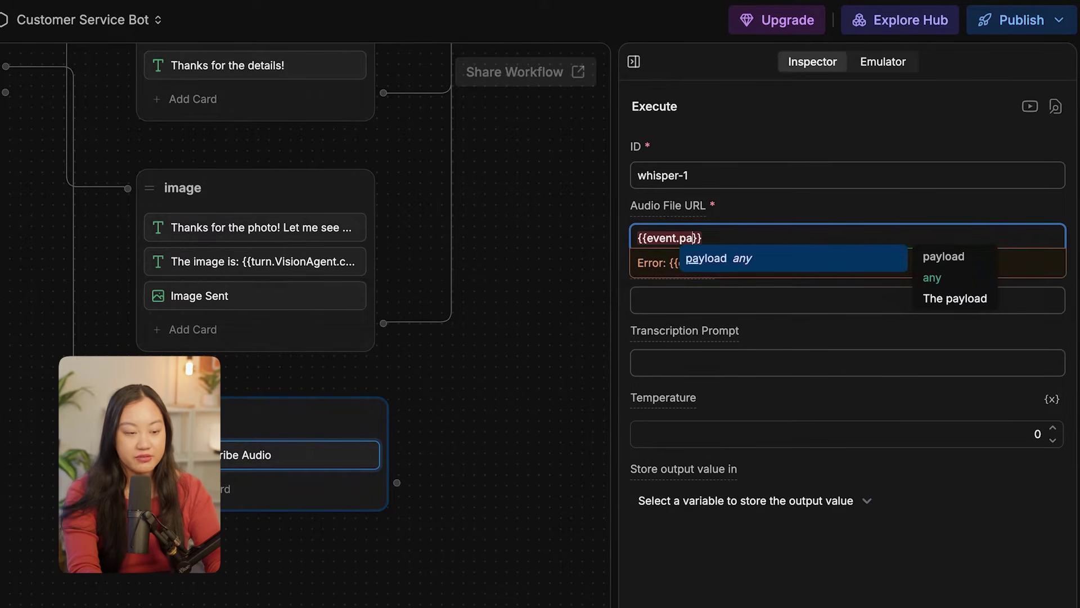
{"action": "type", "text": "udioUrl"}
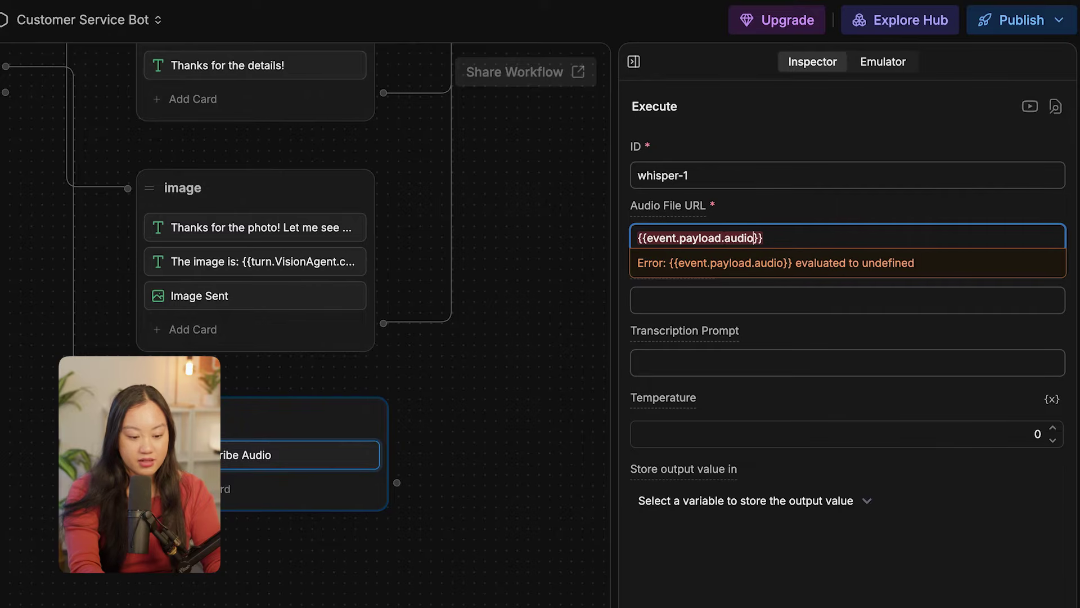
{"action": "left_click", "coordinate": [778, 275]}
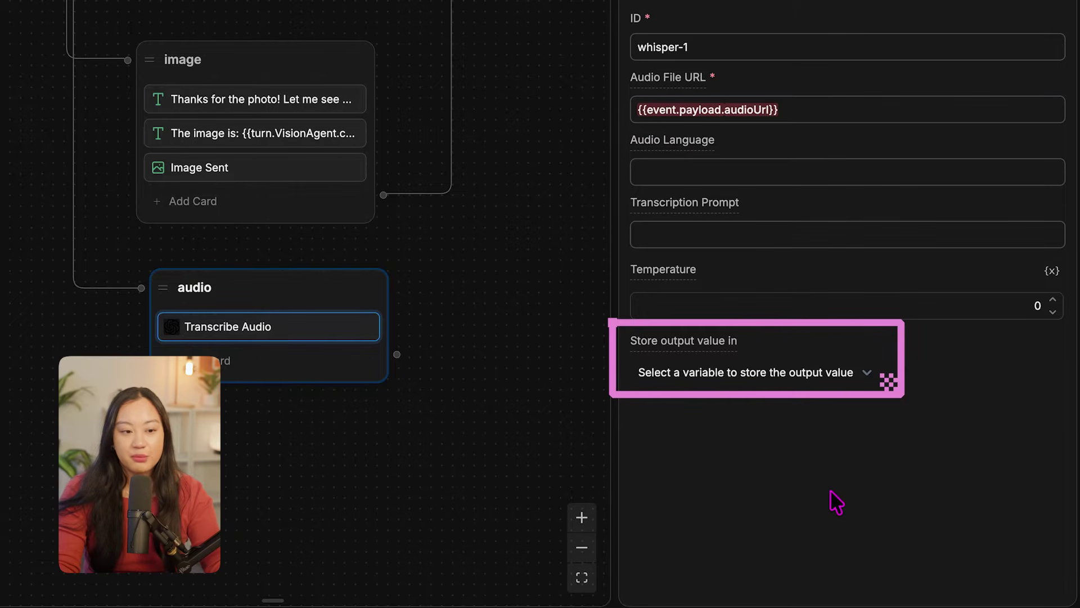
Store the transcription output in a newly created workflow variable named audio_transcription
{"action": "left_click", "coordinate": [777, 387]}
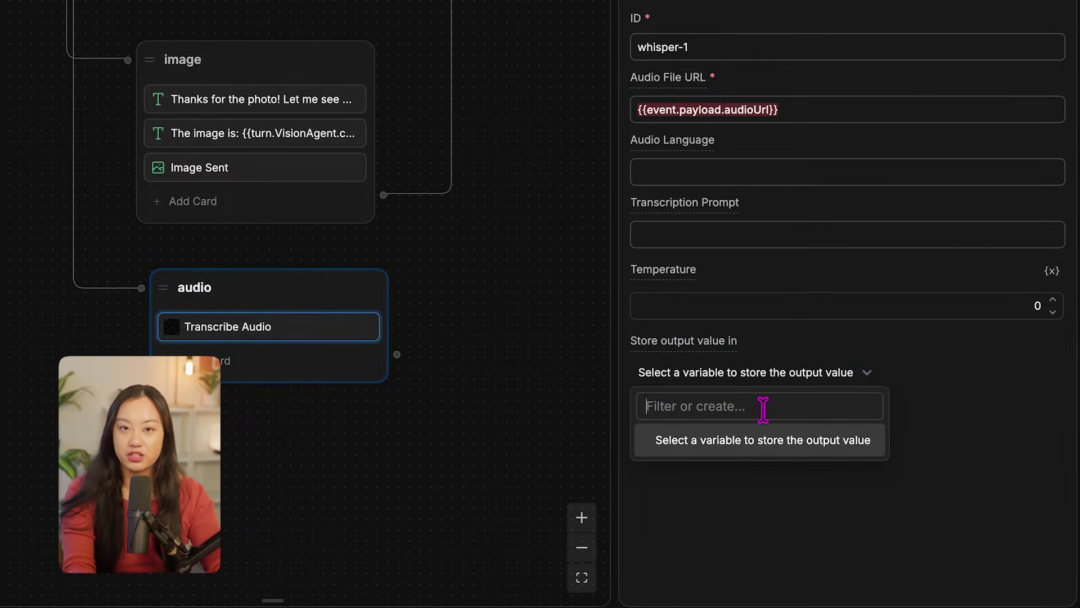
{"action": "type", "text": "audio_transcription"}
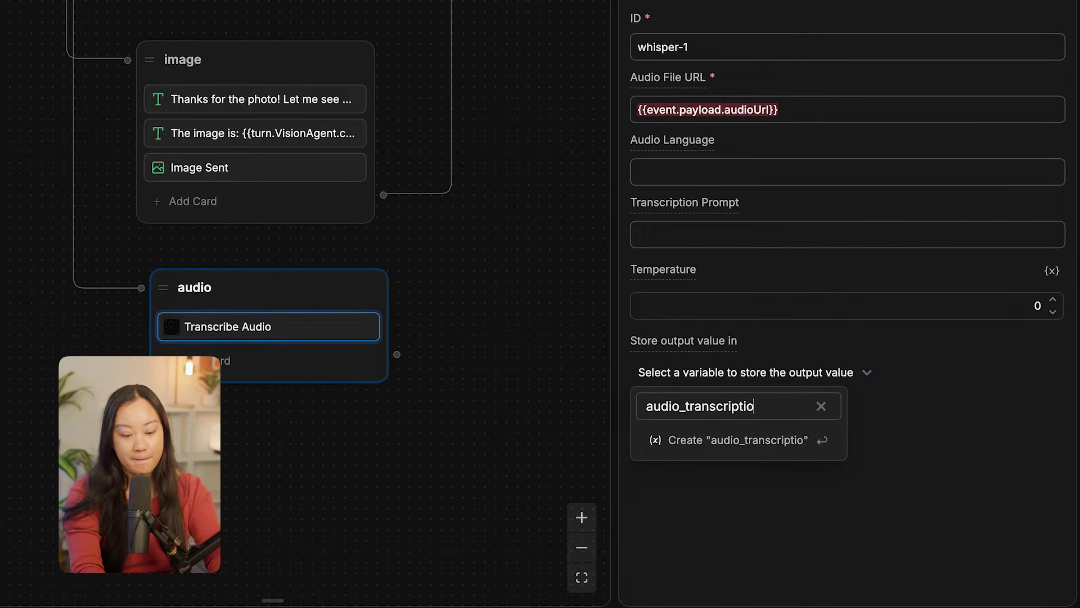
{"action": "left_click", "coordinate": [782, 444]}
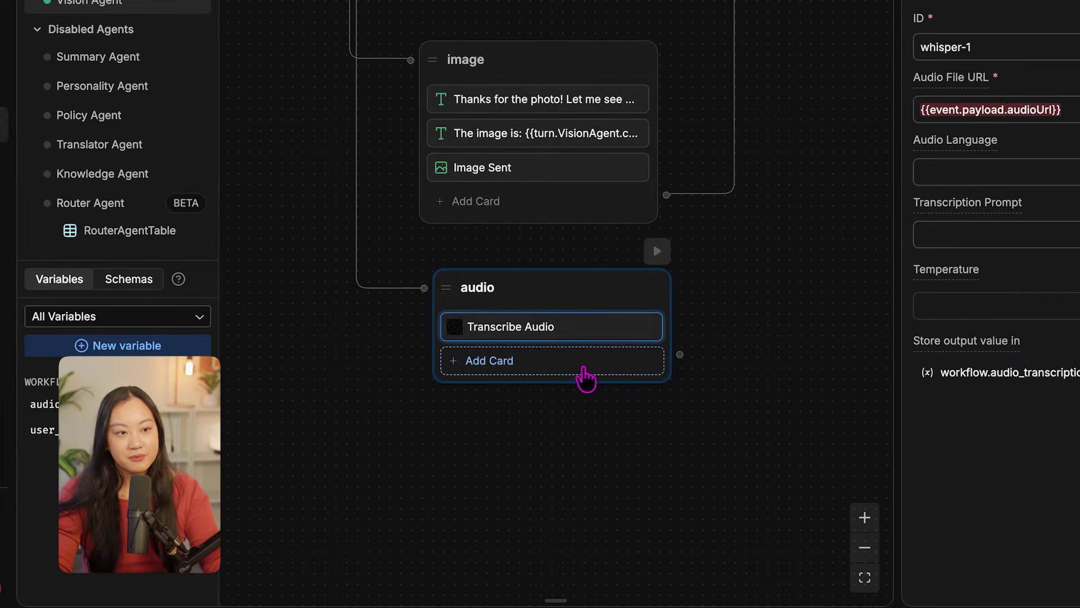
Add a Text card to the audio node that sends the message {{workflow.audio_transcription.segments[0].text}}
{"action": "left_click", "coordinate": [585, 366]}
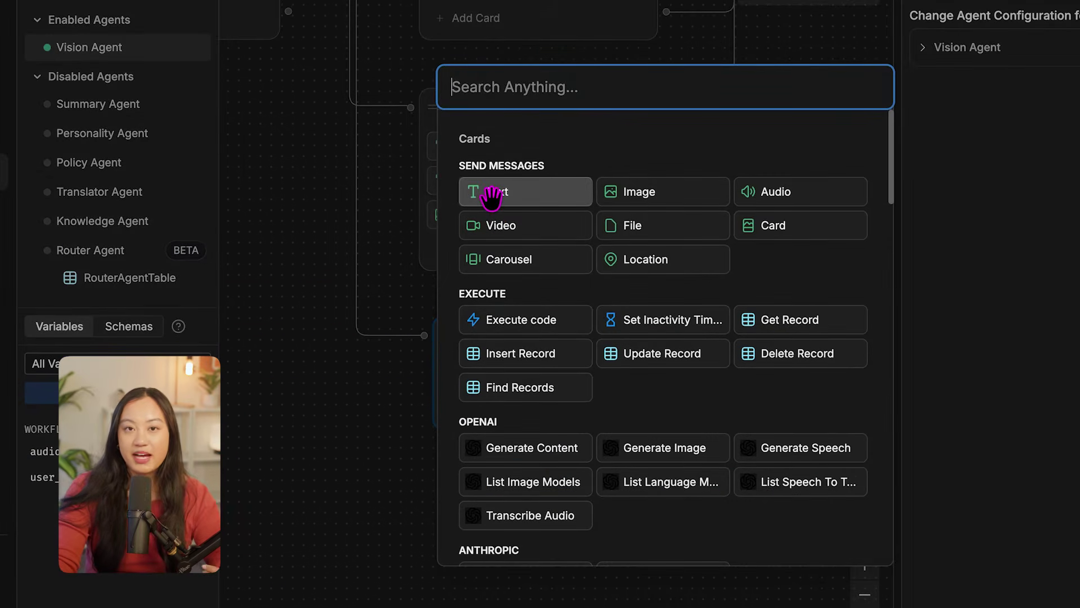
{"action": "left_click", "coordinate": [490, 196]}
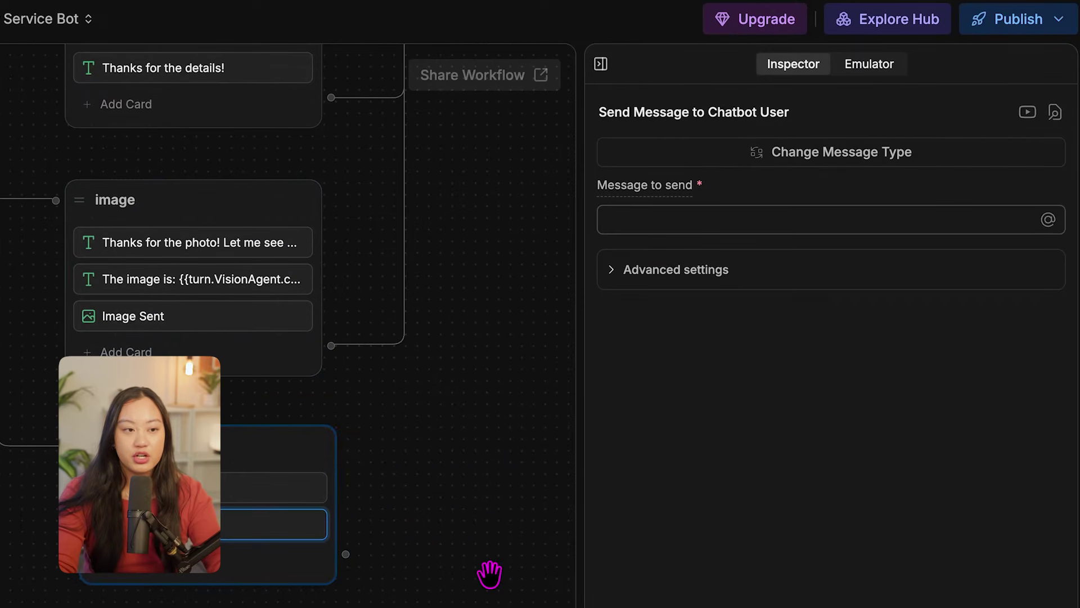
{"action": "left_click", "coordinate": [665, 219]}
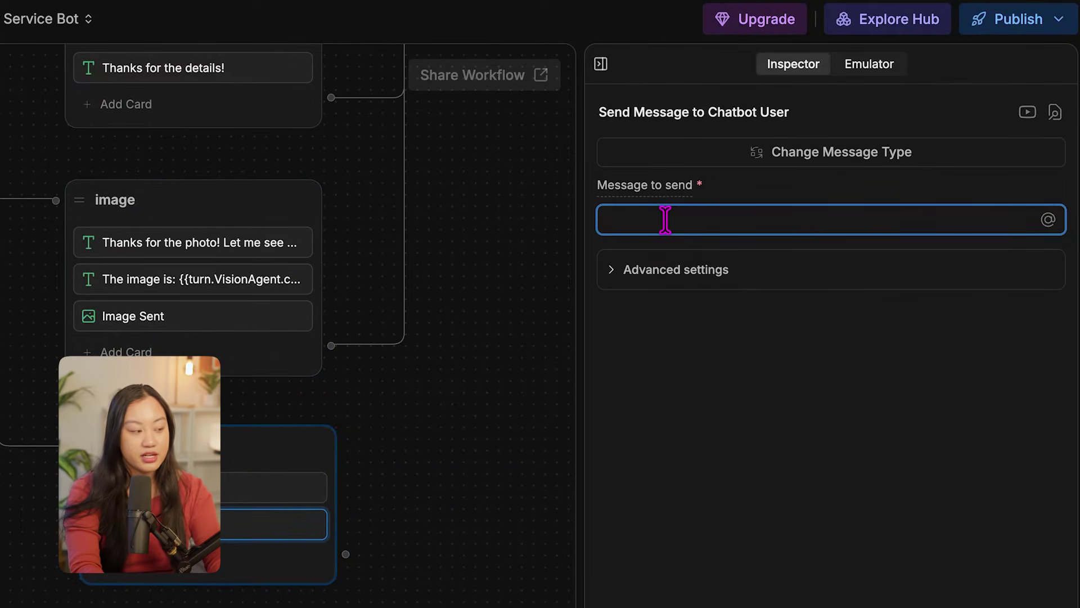
{"action": "type", "text": "{{workflow"}
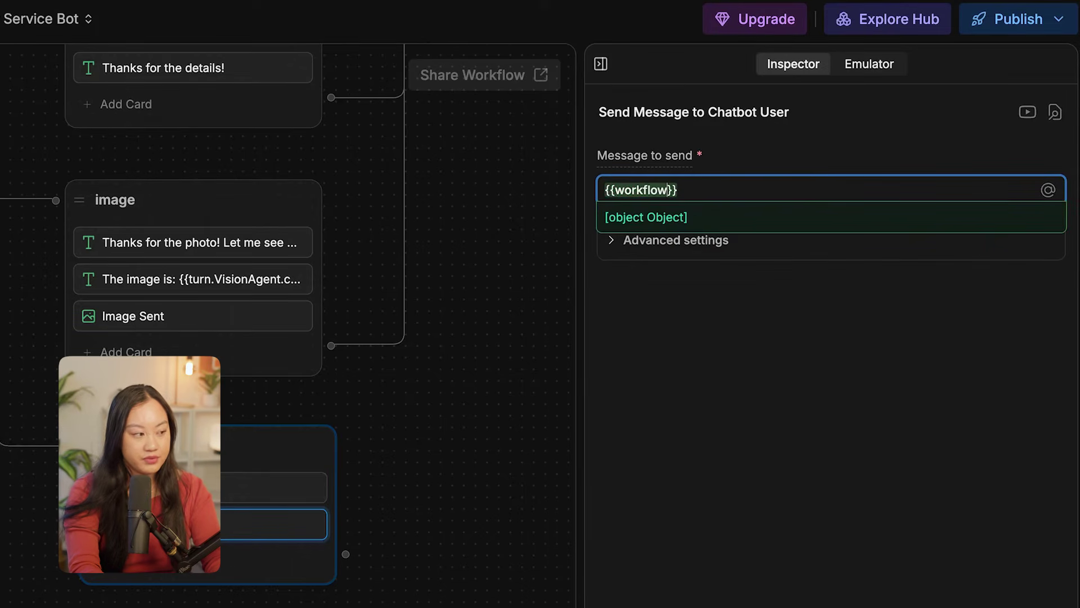
{"action": "type", "text": ".audio_transcription"}
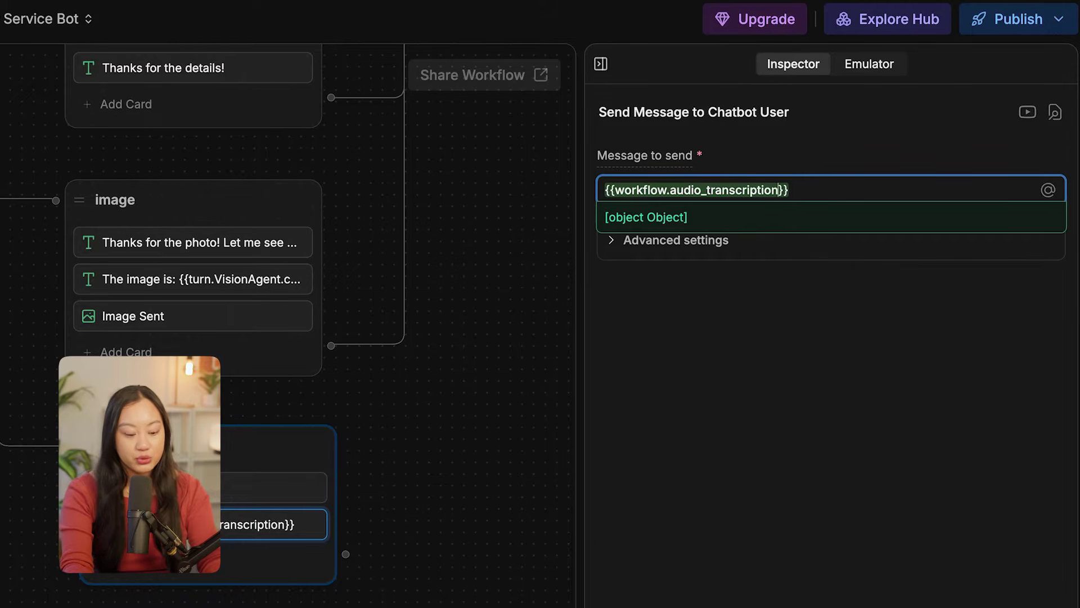
{"action": "type", "text": ".segme"}
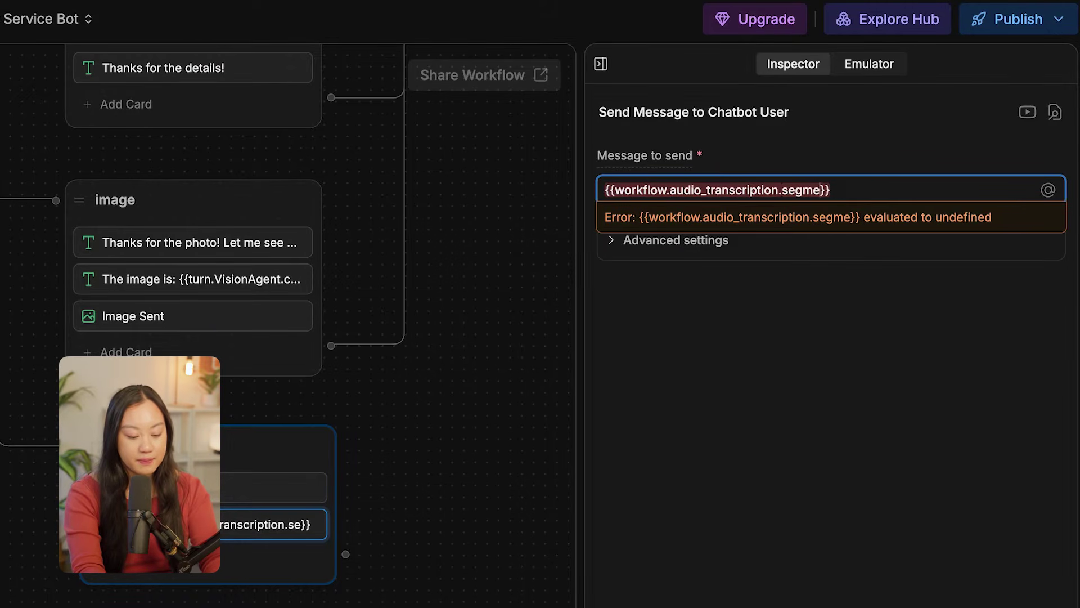
{"action": "type", "text": "nts"}
{"action": "type", "text": "[0"}
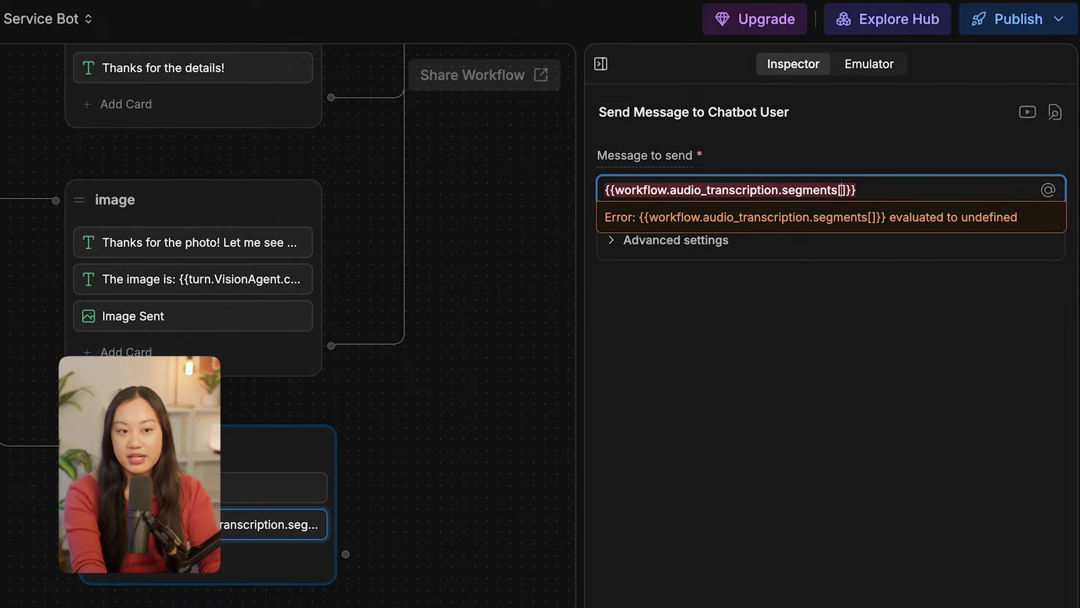
{"action": "type", "text": "].text"}
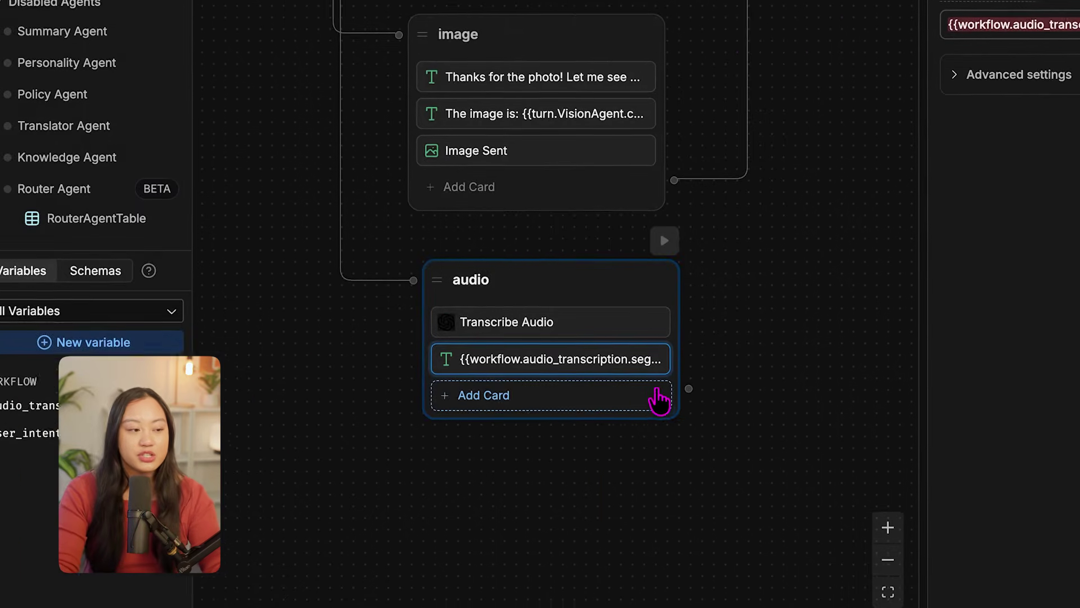
Add an Audio card to the audio node with the expression {{event.payload.audioUrl}} as its audio source
{"action": "left_click", "coordinate": [275, 561]}
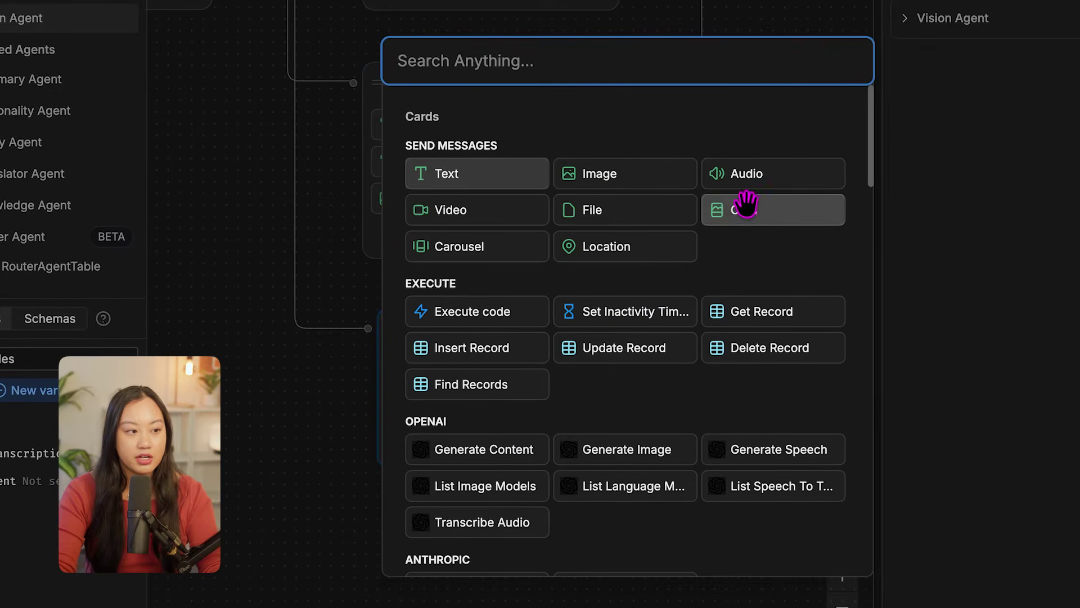
{"action": "left_click", "coordinate": [747, 175]}
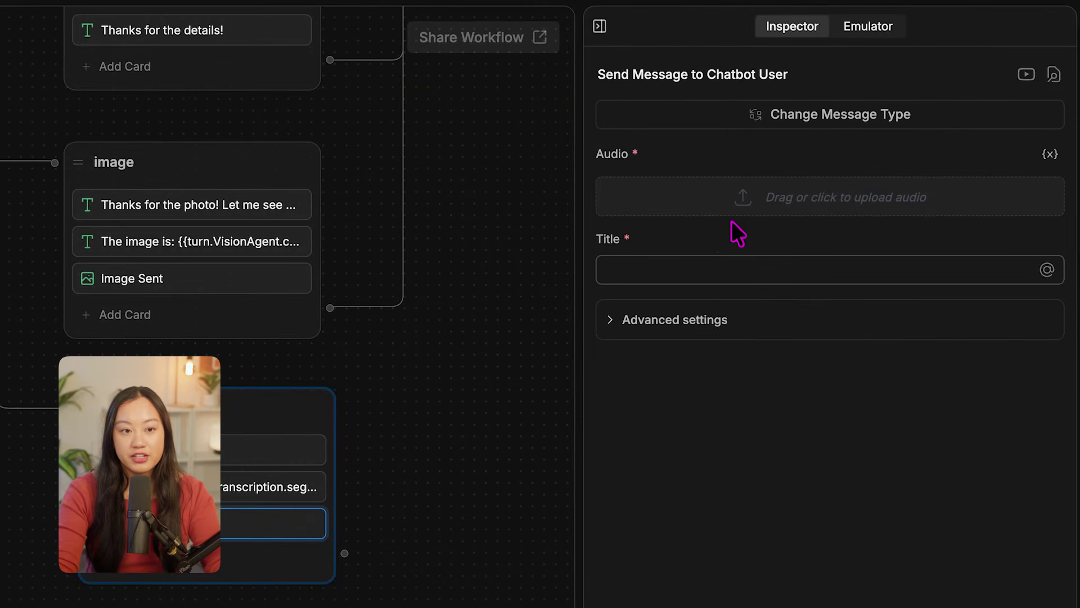
{"action": "left_click", "coordinate": [1049, 156]}
{"action": "left_click", "coordinate": [865, 189]}
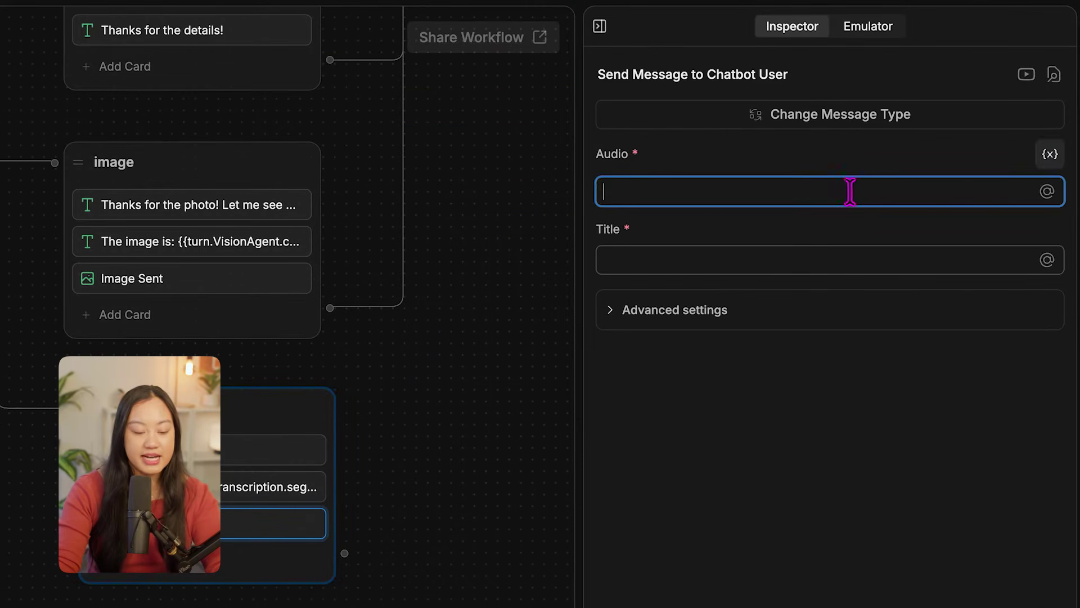
{"action": "type", "text": "{{event.payload"}
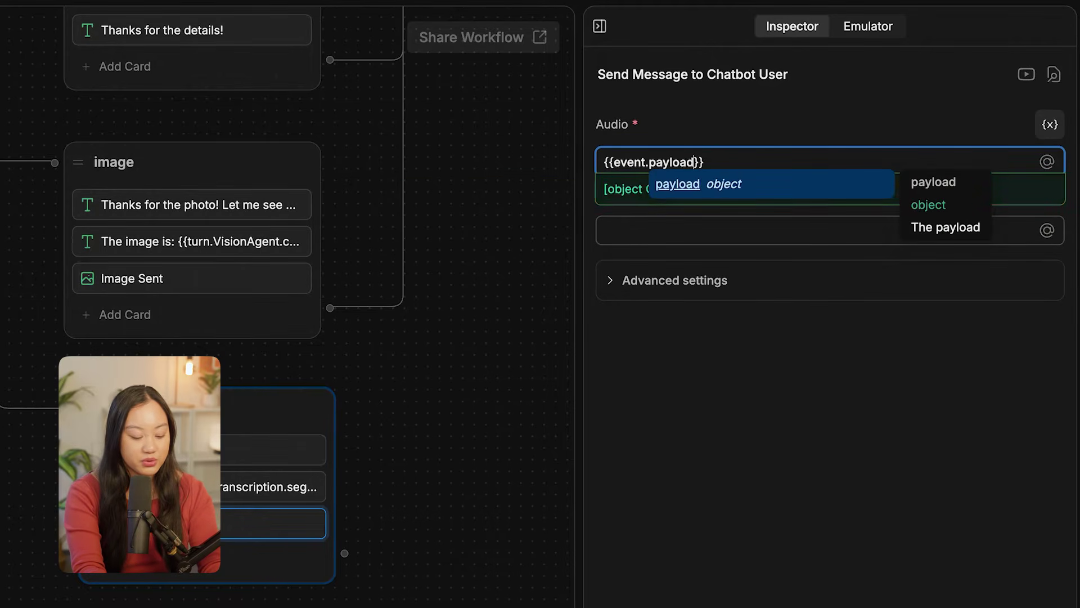
{"action": "type", "text": ".audioUrl"}
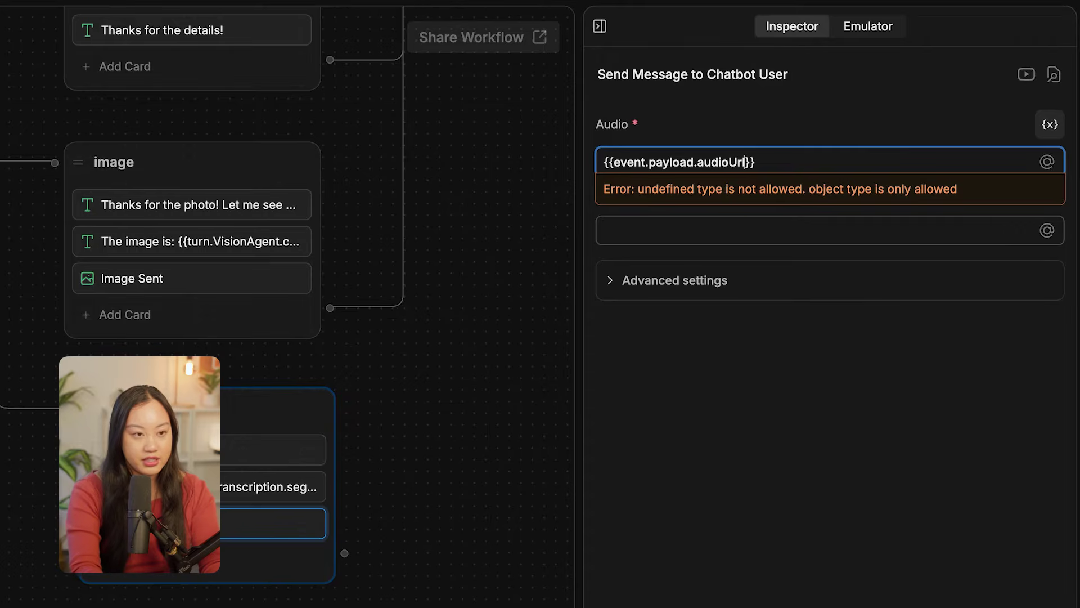
{"action": "left_click", "coordinate": [839, 410]}
Title the Audio card "Audio Sent" and connect the audio node to End
{"action": "left_click", "coordinate": [726, 229]}
{"action": "type", "text": "Audio Sent"}
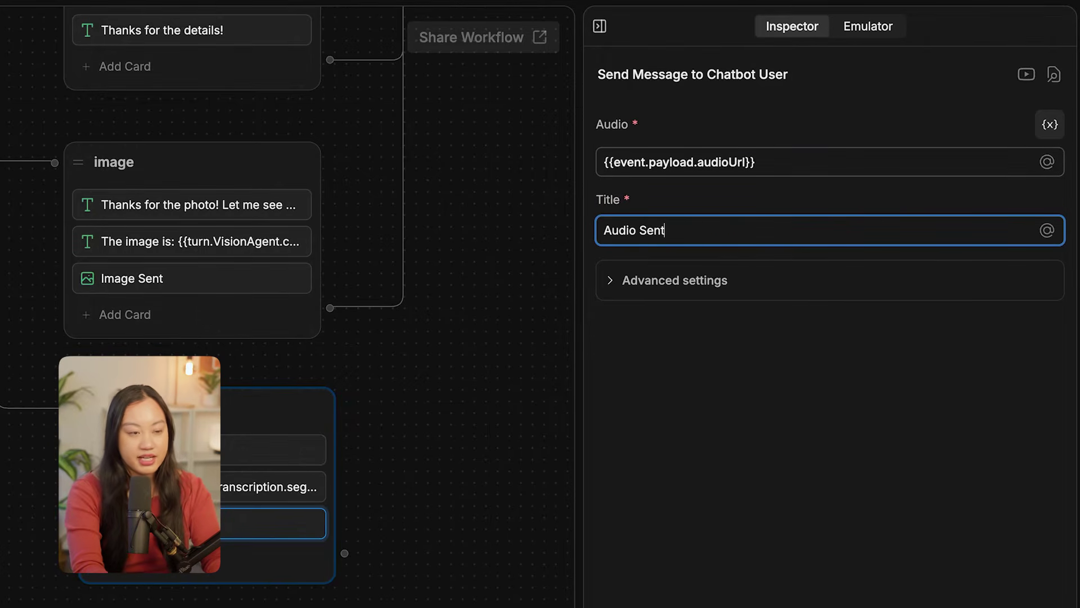
{"action": "left_click", "coordinate": [757, 387]}
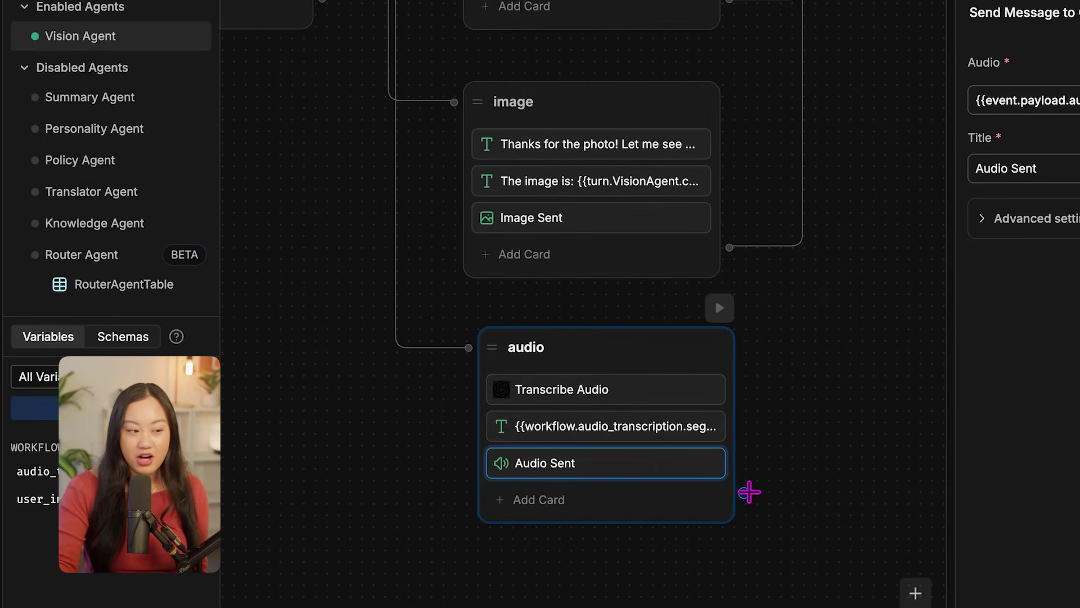
{"action": "left_click_drag", "start_coordinate": [345, 553], "coordinate": [480, 153]}
{"action": "scroll", "coordinate": [875, 109], "scroll_direction": "up", "scroll_amount": 5}
{"action": "left_click_drag", "start_coordinate": [879, 92], "coordinate": [876, 161]}
{"action": "left_click_drag", "start_coordinate": [864, 483], "coordinate": [825, 60]}
{"action": "left_click_drag", "start_coordinate": [813, 403], "coordinate": [813, 400]}
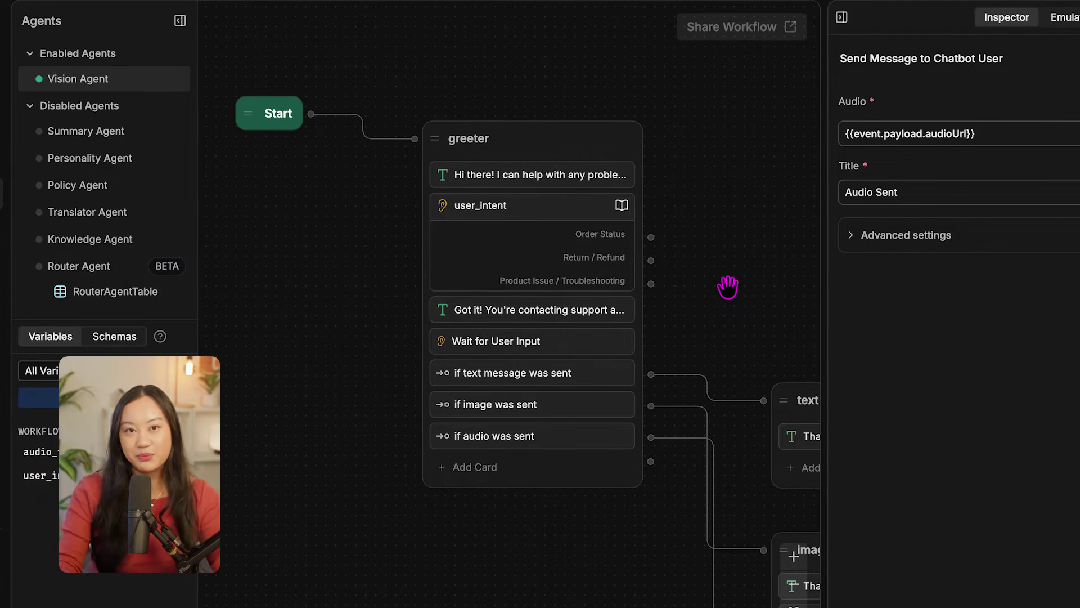
Duplicate the "if audio was sent" transition card within the greeter node and select the copy for editing
{"action": "right_click", "coordinate": [554, 438]}
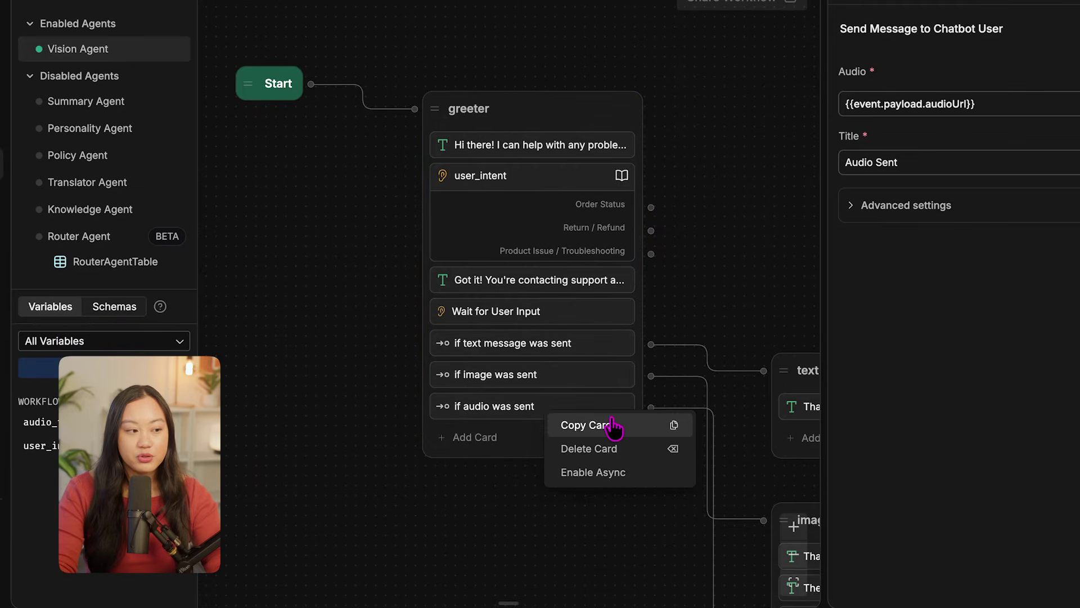
{"action": "left_click", "coordinate": [613, 426]}
{"action": "right_click", "coordinate": [540, 453]}
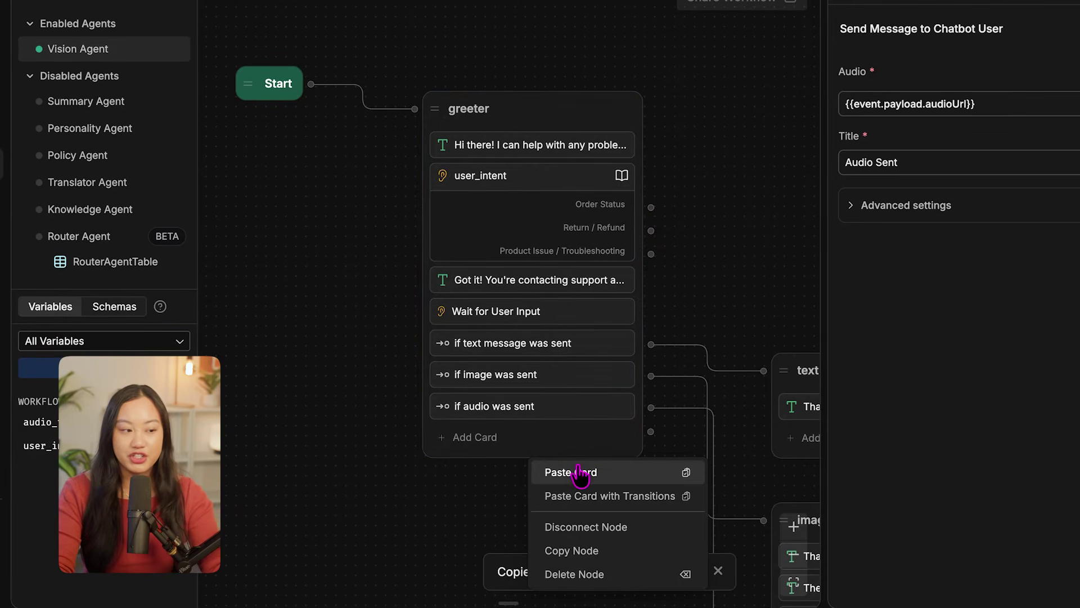
{"action": "left_click", "coordinate": [579, 473]}
{"action": "left_click", "coordinate": [495, 436]}
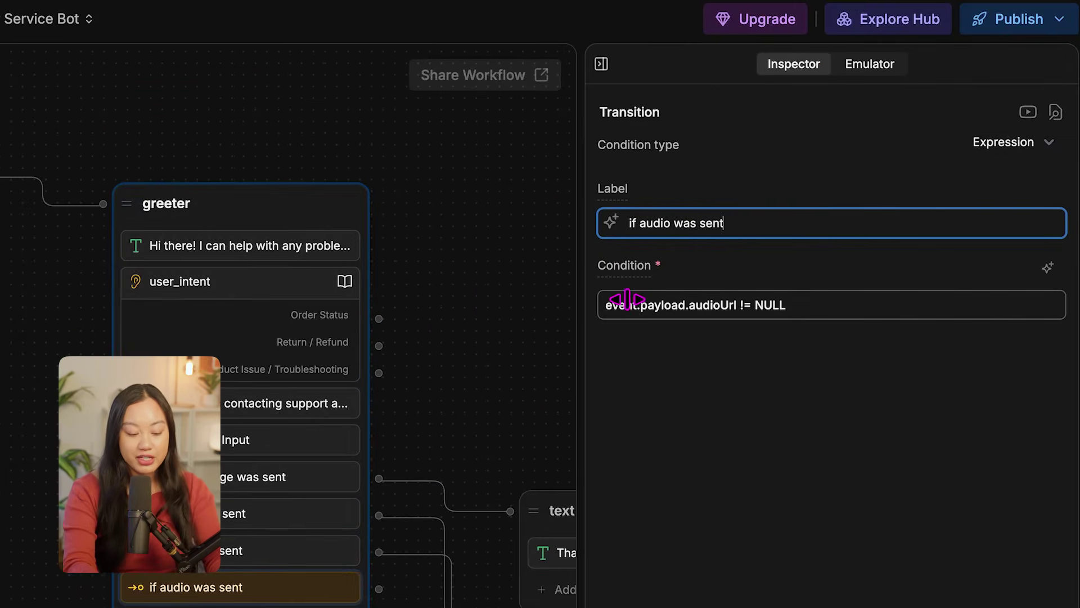
Label the copied transition "if file was sent" and set its condition to event.payload.fileUrl != NULL
{"action": "double_click", "coordinate": [656, 223]}
{"action": "type", "text": "file"}
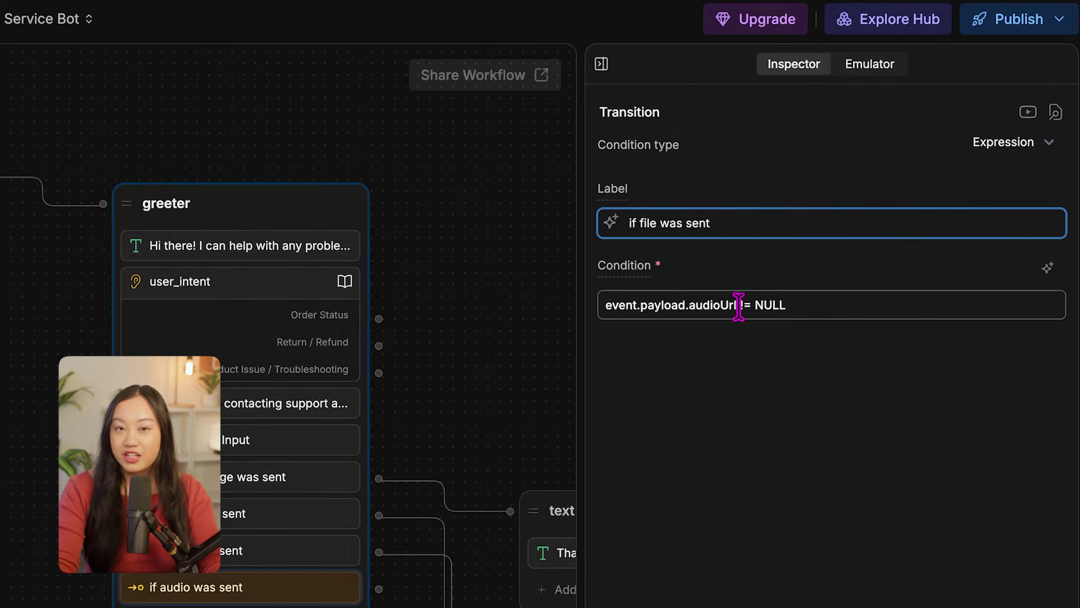
{"action": "double_click", "coordinate": [739, 304]}
{"action": "key", "text": "BackSpace"}
{"action": "type", "text": "fileUrl"}
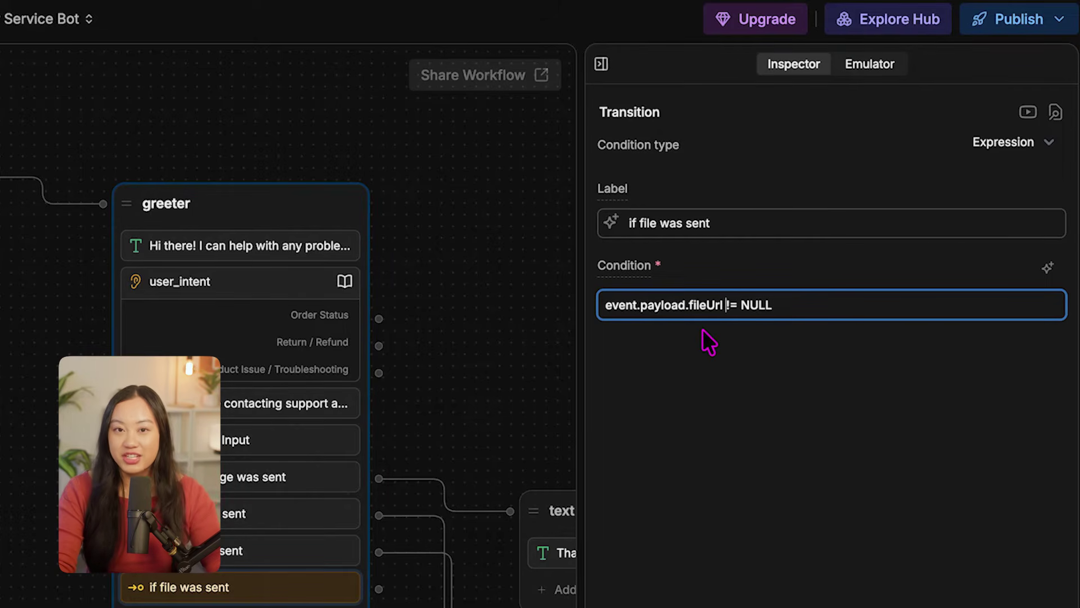
{"action": "left_click", "coordinate": [731, 367]}
Connect the "if file was sent" transition to a new standard node below the audio node and name it files
{"action": "left_click_drag", "start_coordinate": [379, 589], "coordinate": [408, 607]}
{"action": "left_click_drag", "start_coordinate": [702, 478], "coordinate": [784, 520]}
{"action": "left_click", "coordinate": [816, 531]}
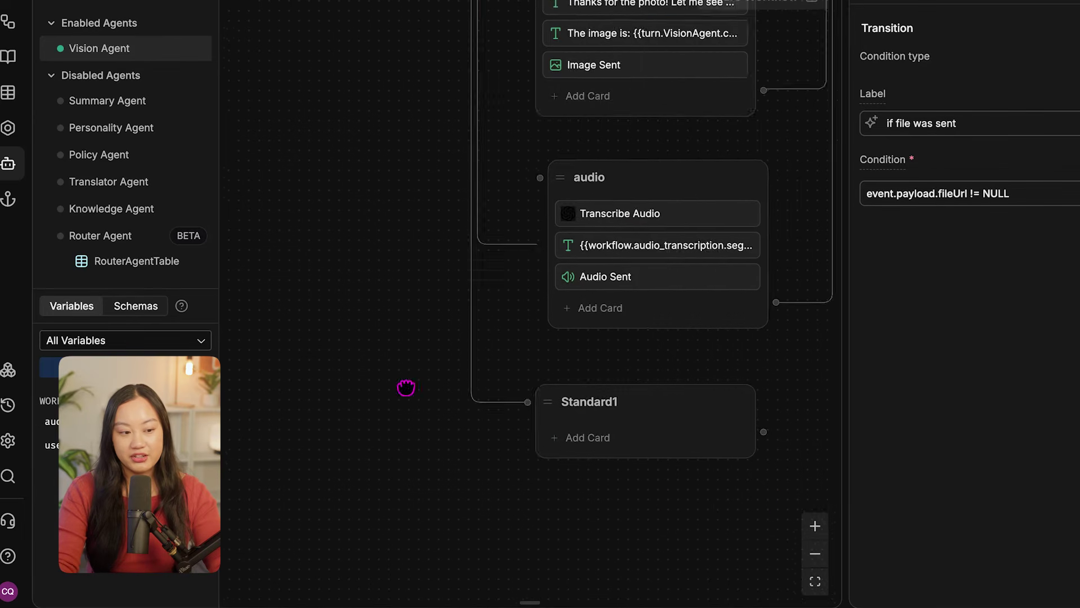
{"action": "left_click", "coordinate": [607, 348]}
{"action": "key", "text": "BackSpace"}
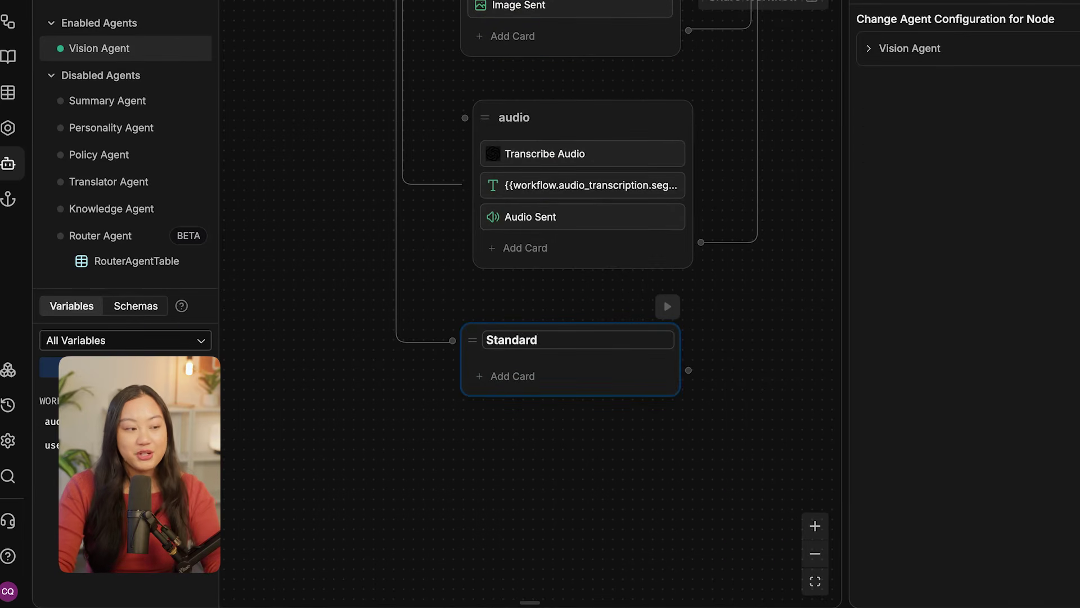
{"action": "key", "text": "BackSpace"}
{"action": "key", "text": "BackSpace"}
{"action": "key", "text": "BackSpace"}
{"action": "type", "text": "files"}
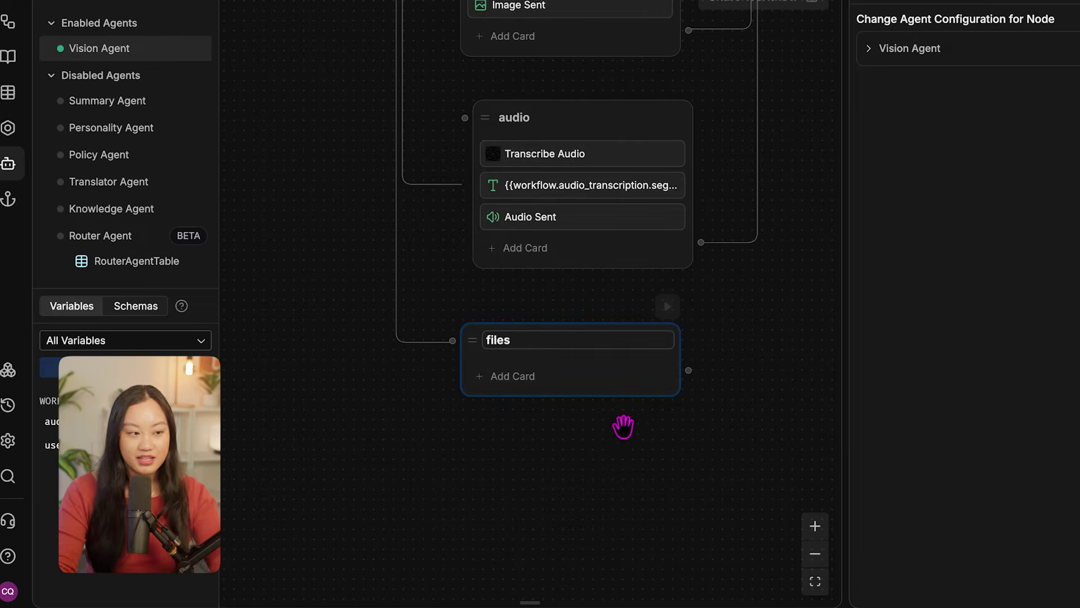
{"action": "left_click", "coordinate": [617, 443]}
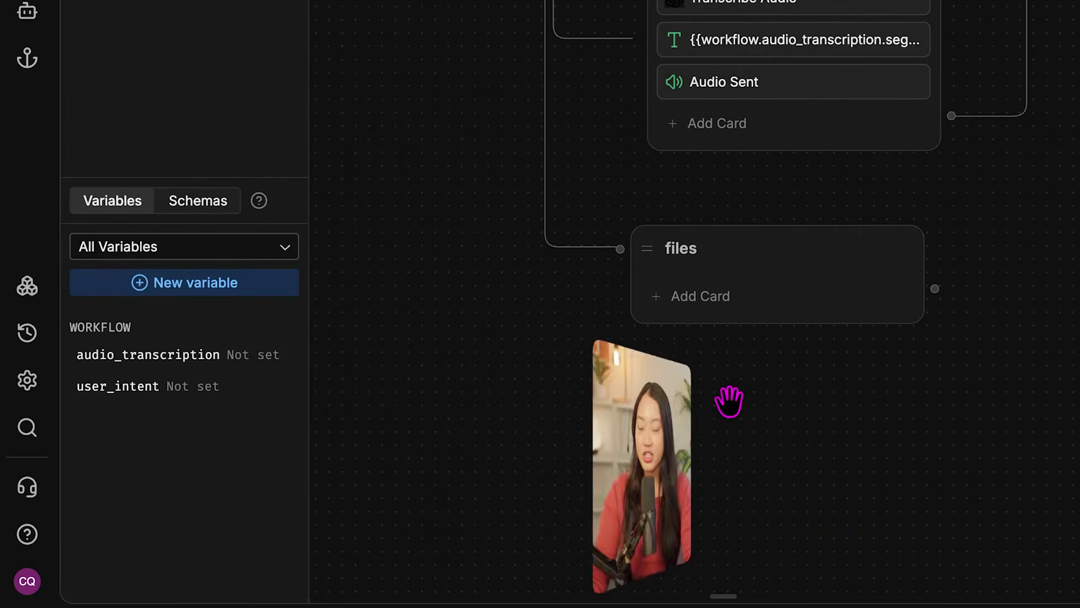
Create two workflow-scoped String variables named fileName and fileUrl
{"action": "left_click", "coordinate": [239, 290]}
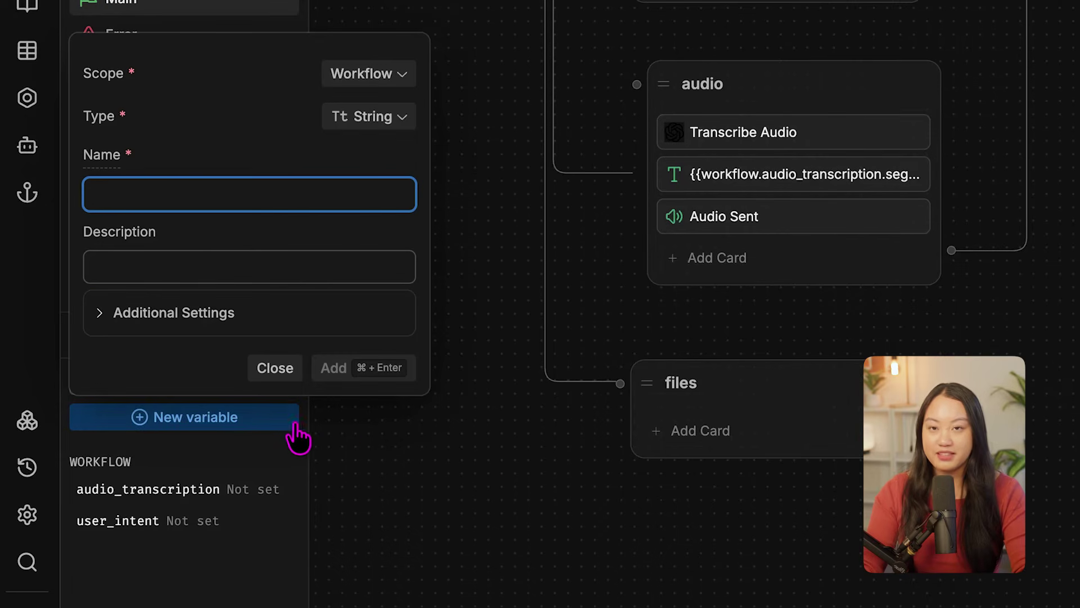
{"action": "type", "text": "fileName"}
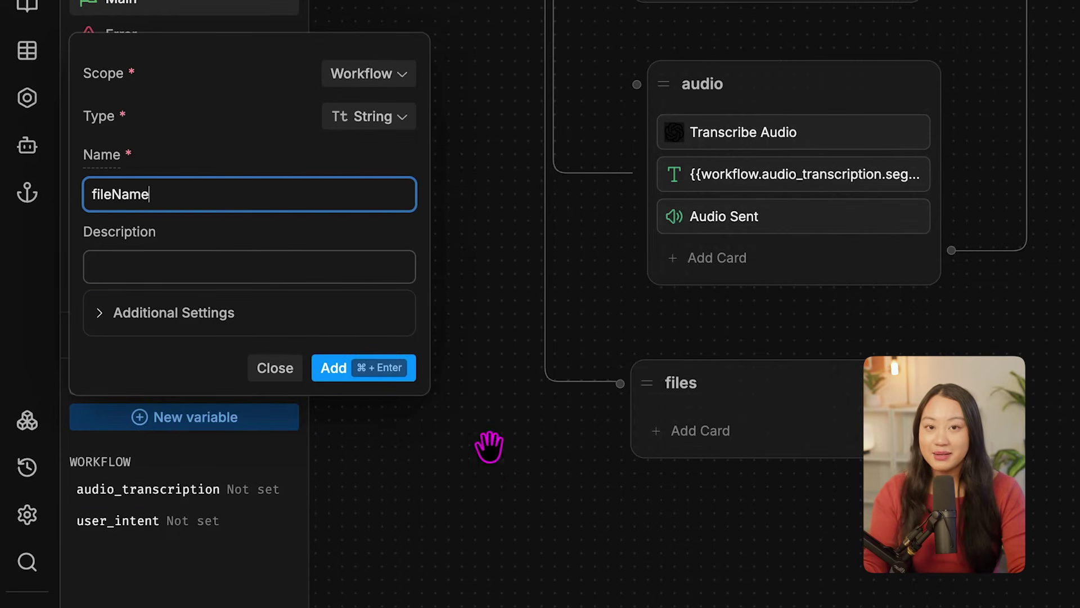
{"action": "left_click", "coordinate": [350, 378]}
{"action": "left_click", "coordinate": [241, 424]}
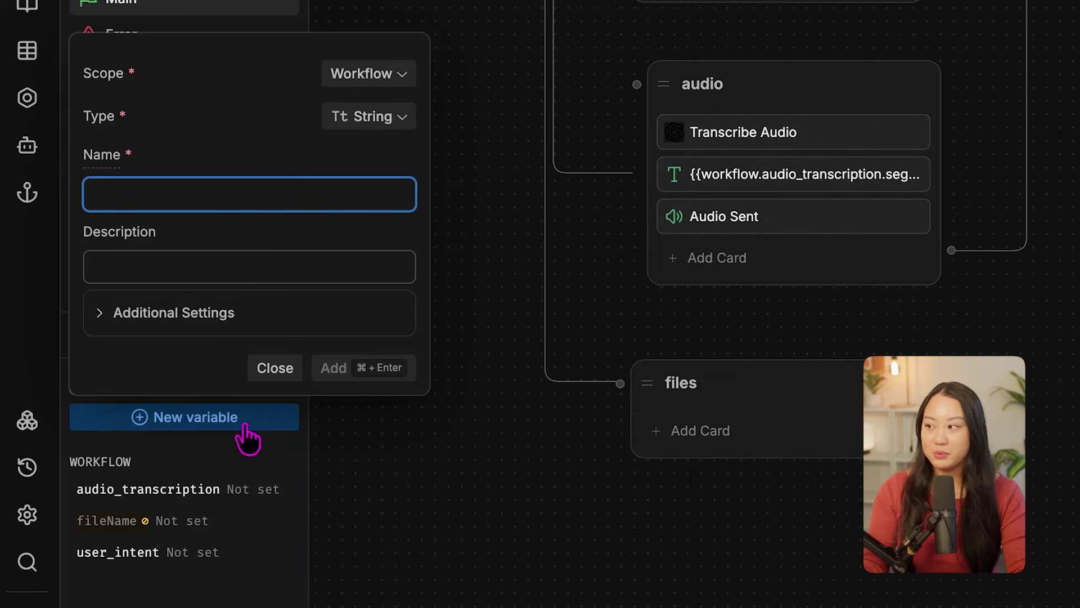
{"action": "type", "text": "fileUrl"}
{"action": "left_click", "coordinate": [360, 379]}
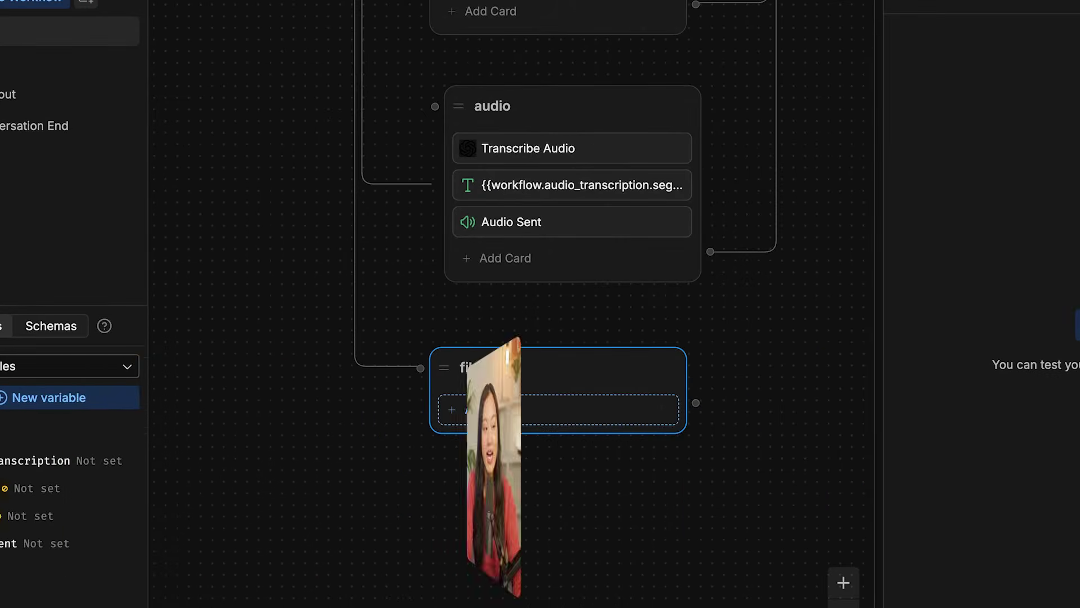
Add an Execute code card to the files node containing workflow.fileUrl = event.payload.fileUrl and workflow.fileName = event.payload.filename on separate lines
{"action": "left_click", "coordinate": [692, 431]}
{"action": "left_click", "coordinate": [472, 337]}
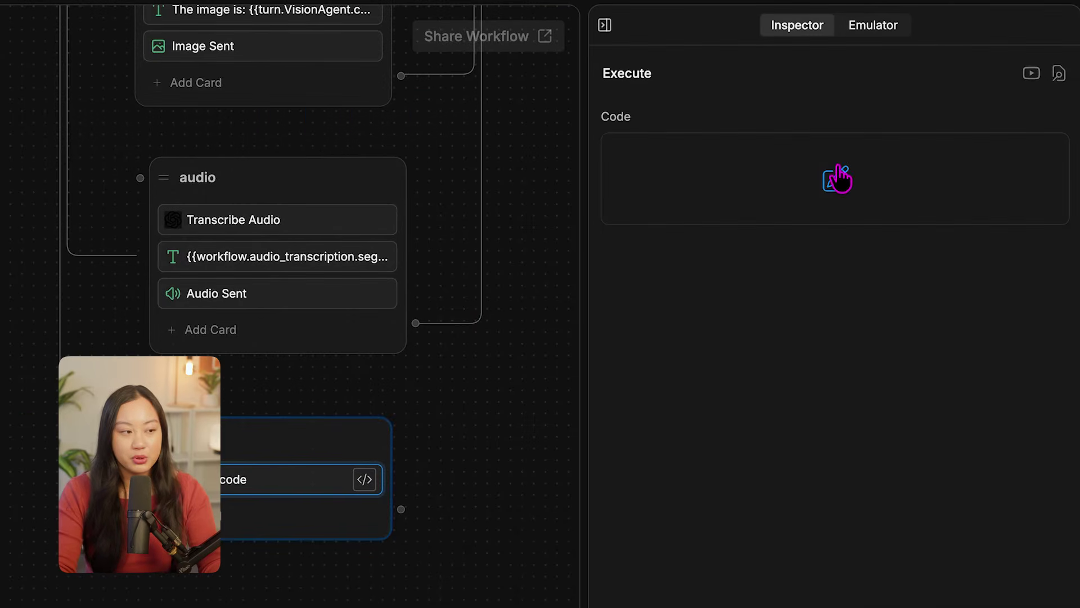
{"action": "left_click", "coordinate": [844, 187]}
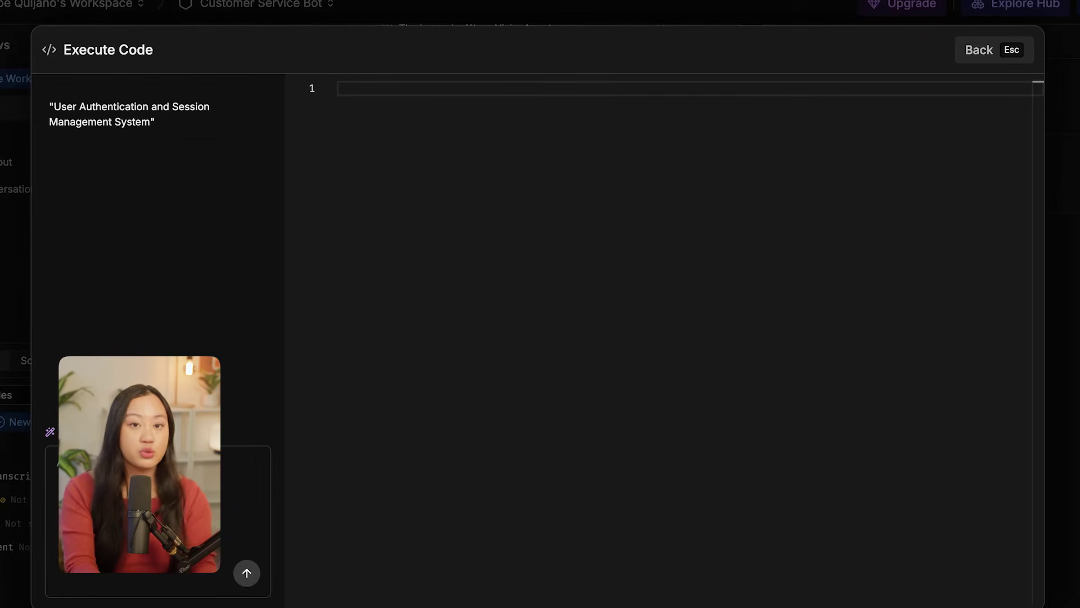
{"action": "type", "text": "workflow.fileUrl = event.payload.fileUrl workflow.fileName = event.payload.filename"}
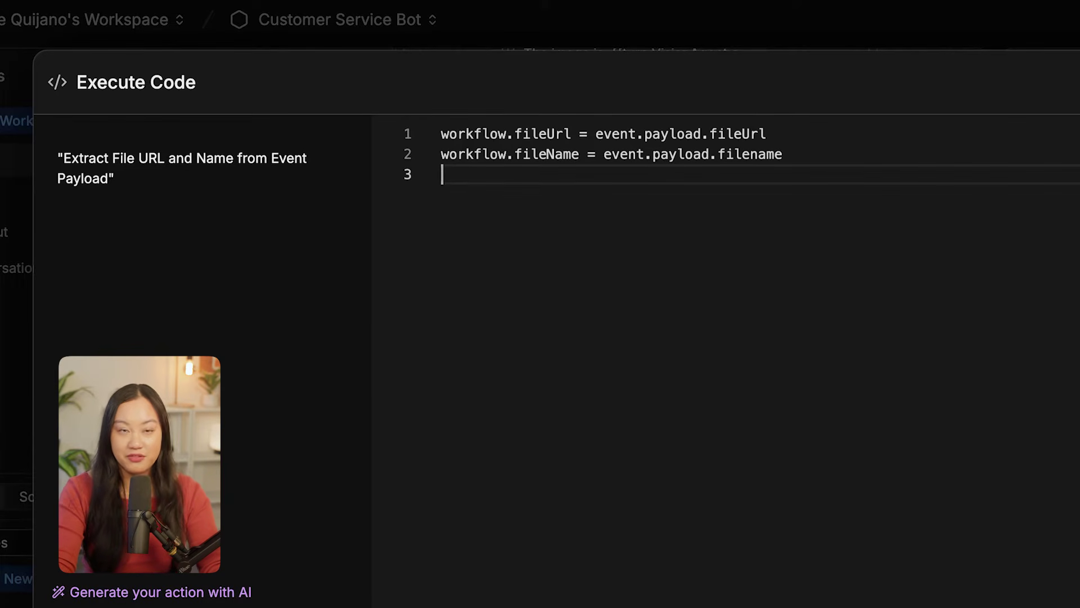
{"action": "key", "text": "Escape"}
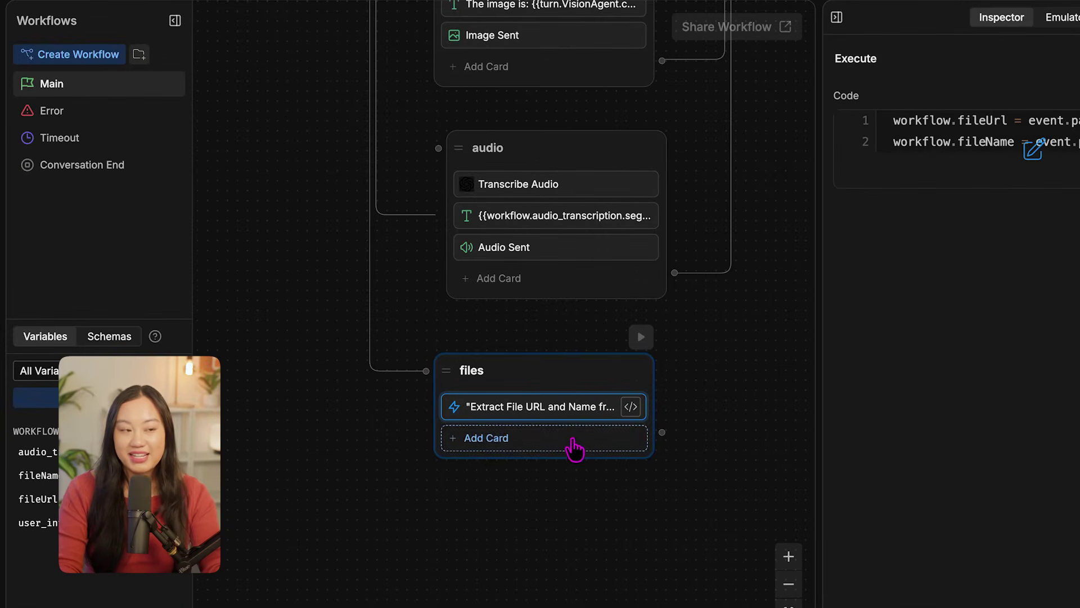
Add a Single Choice card to the files node with the question "What is it?"
{"action": "left_click", "coordinate": [573, 442]}
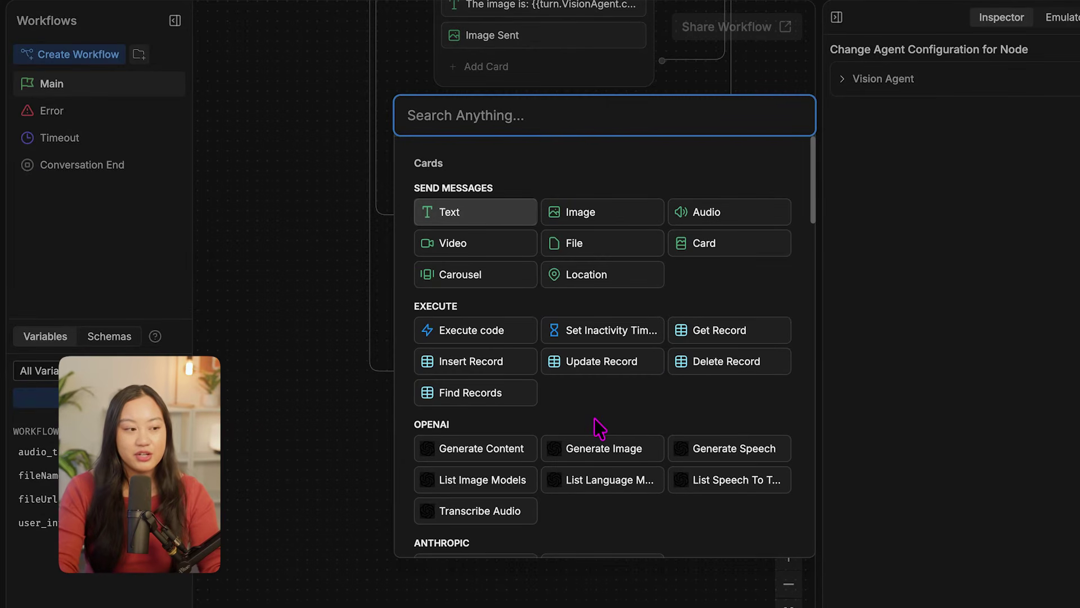
{"action": "type", "text": "Singl"}
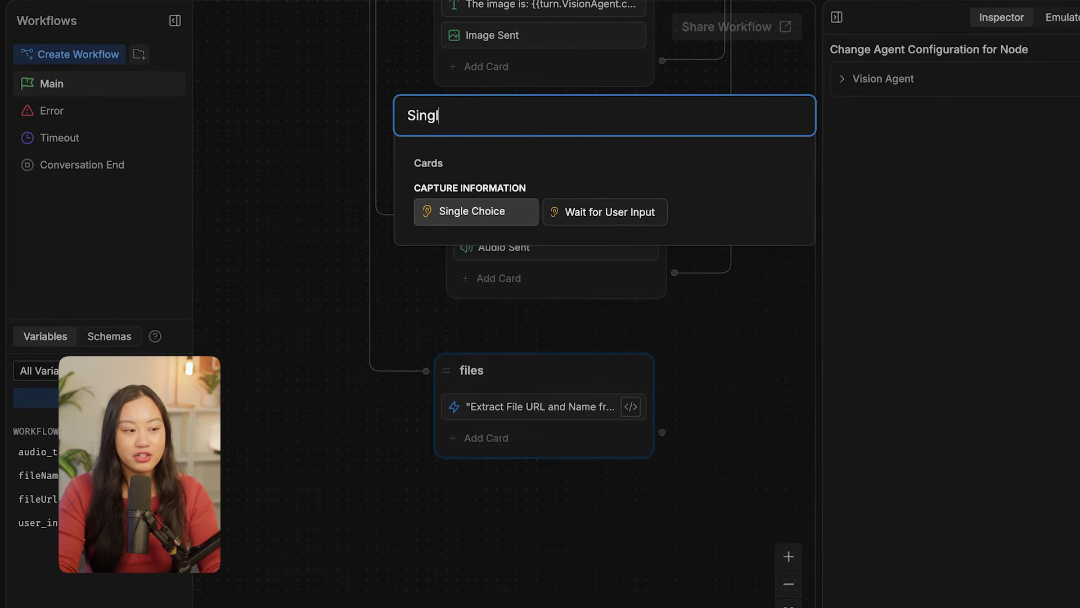
{"action": "left_click", "coordinate": [493, 212]}
{"action": "left_click_drag", "start_coordinate": [1023, 168], "coordinate": [842, 172]}
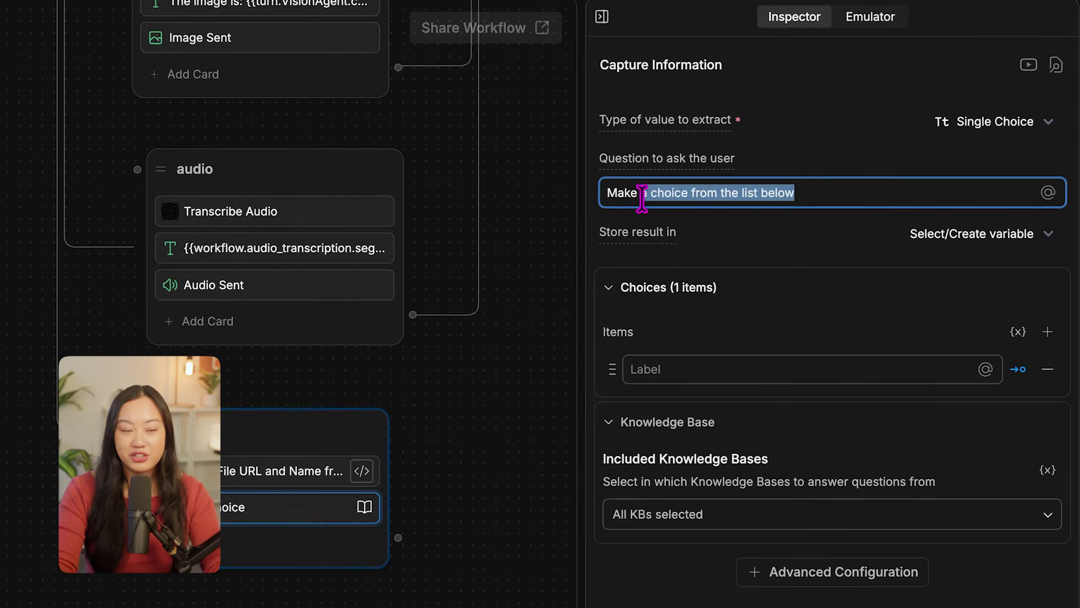
{"action": "type", "text": "What is it?"}
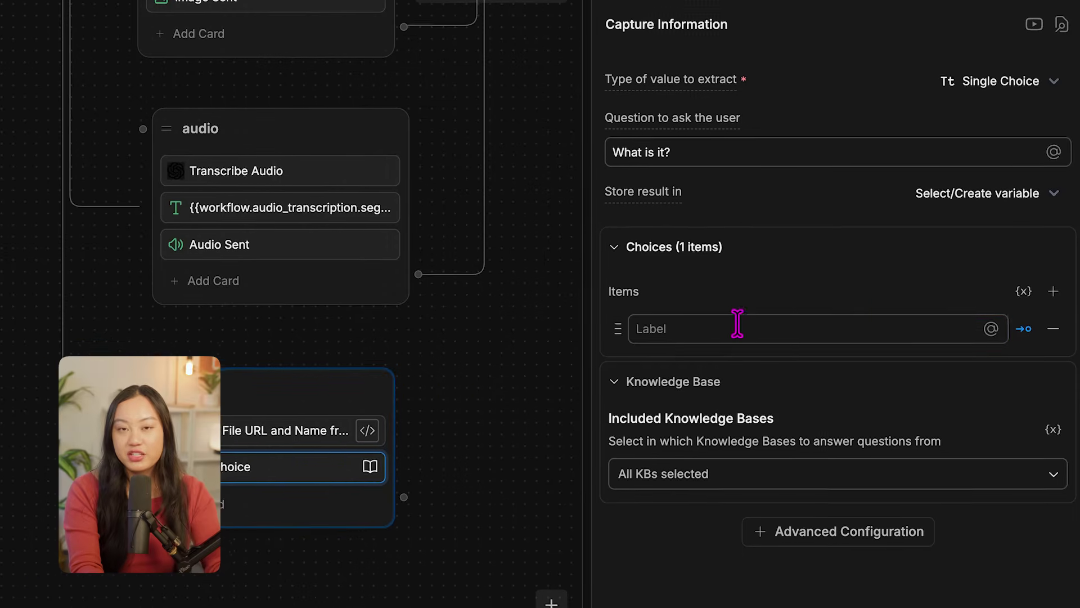
Give the Single Choice card the items Receipt / Invoice, Warranty Document, Return Label and Other
{"action": "left_click", "coordinate": [1058, 246]}
{"action": "type", "text": "Receipt / Invoice"}
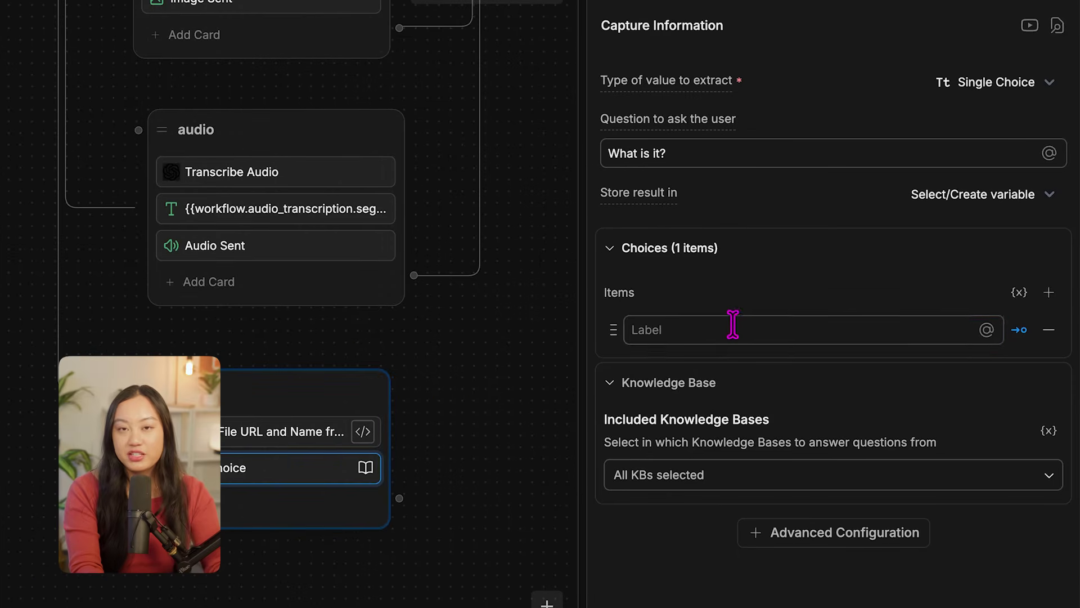
{"action": "key", "text": "Return"}
{"action": "type", "text": "Warranty Document"}
{"action": "key", "text": "Return"}
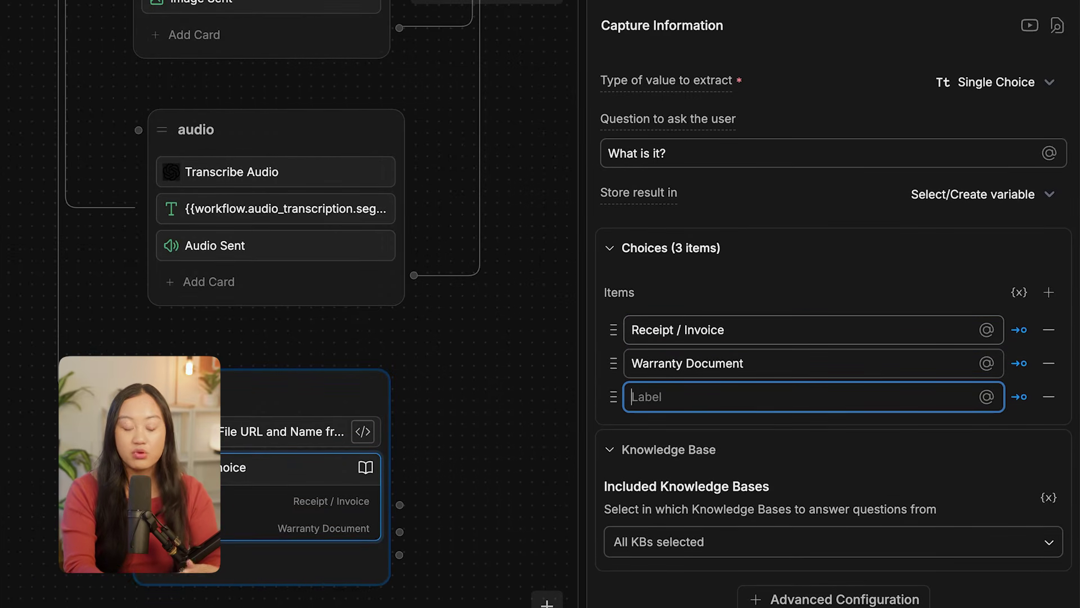
{"action": "type", "text": "Return Label"}
{"action": "key", "text": "Return"}
{"action": "type", "text": "Other"}
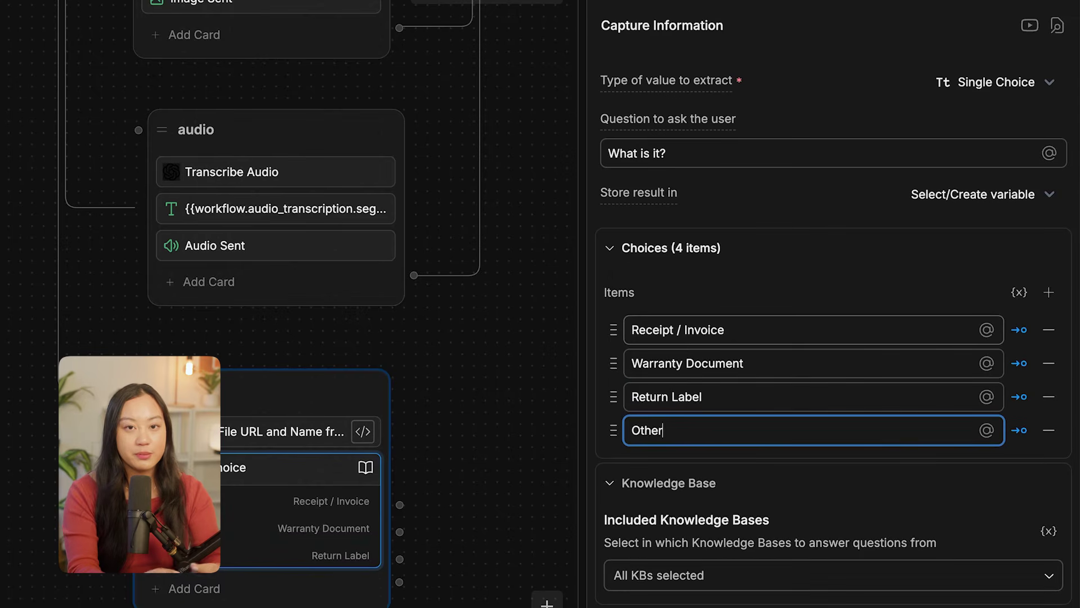
{"action": "left_click", "coordinate": [820, 229]}
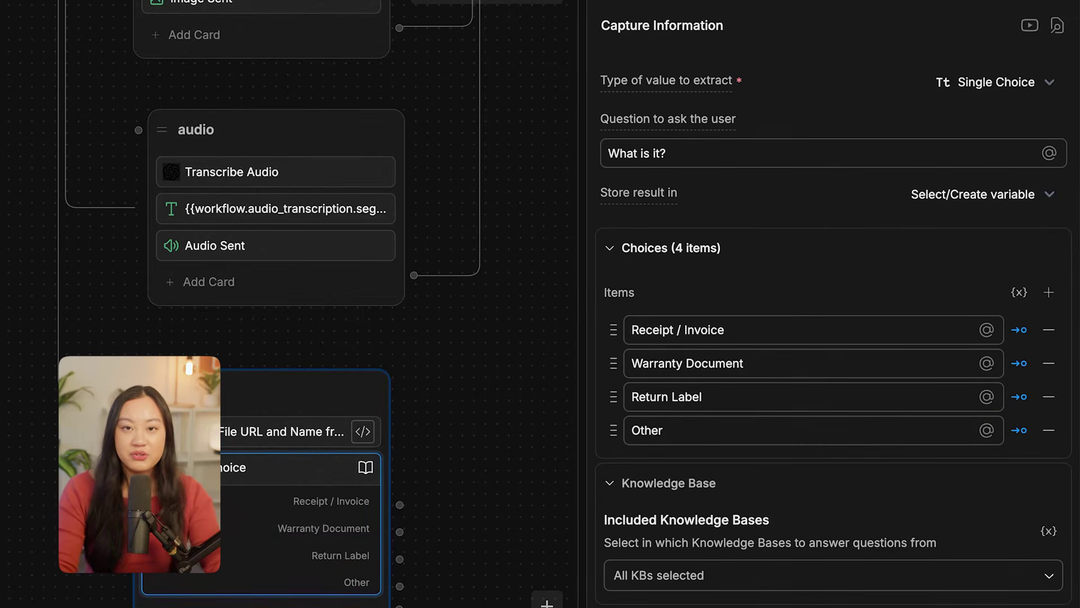
Store the Single Choice result in a newly created workflow variable named document_type
{"action": "left_click", "coordinate": [963, 197]}
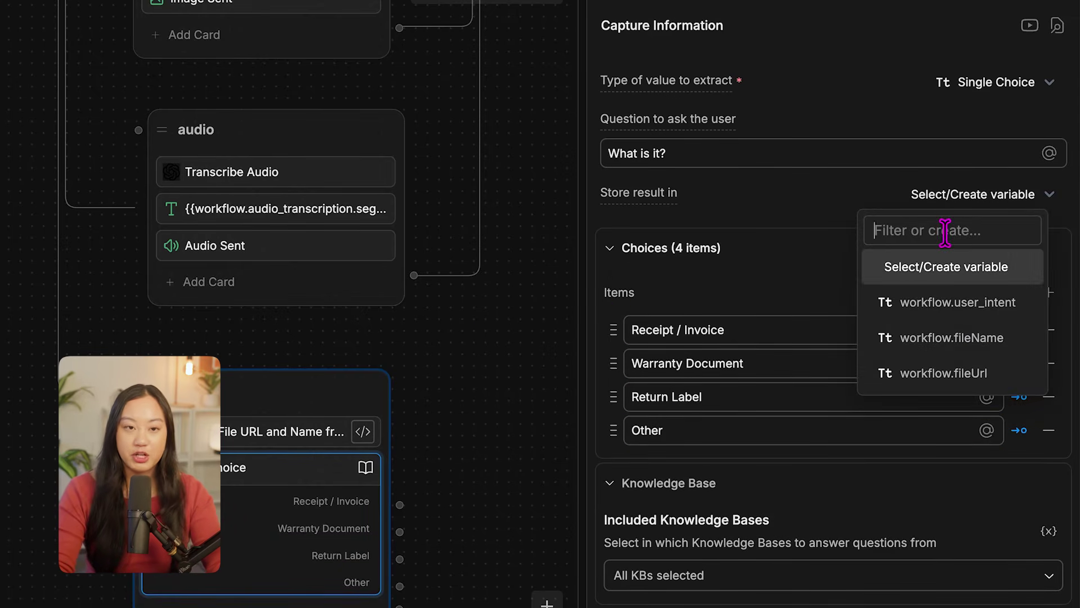
{"action": "type", "text": "document_type"}
{"action": "left_click", "coordinate": [965, 266]}
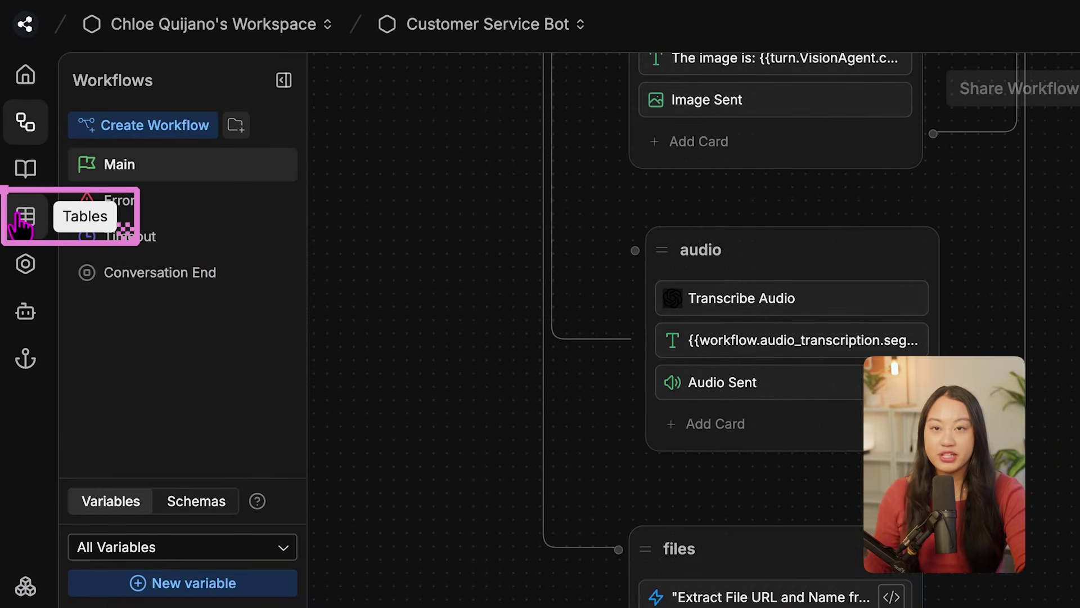
Create a new table named userFilesTable, keeping the row storage factor at 1
{"action": "left_click", "coordinate": [24, 219]}
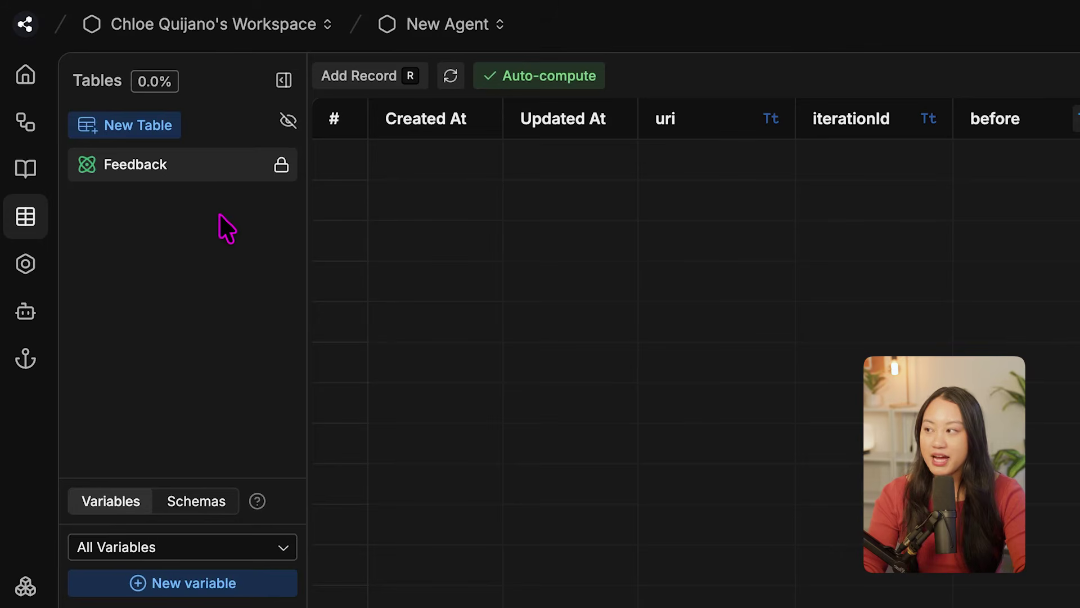
{"action": "left_click", "coordinate": [161, 135]}
{"action": "type", "text": "Da"}
{"action": "key", "text": "BackSpace"}
{"action": "key", "text": "BackSpace"}
{"action": "type", "text": "user"}
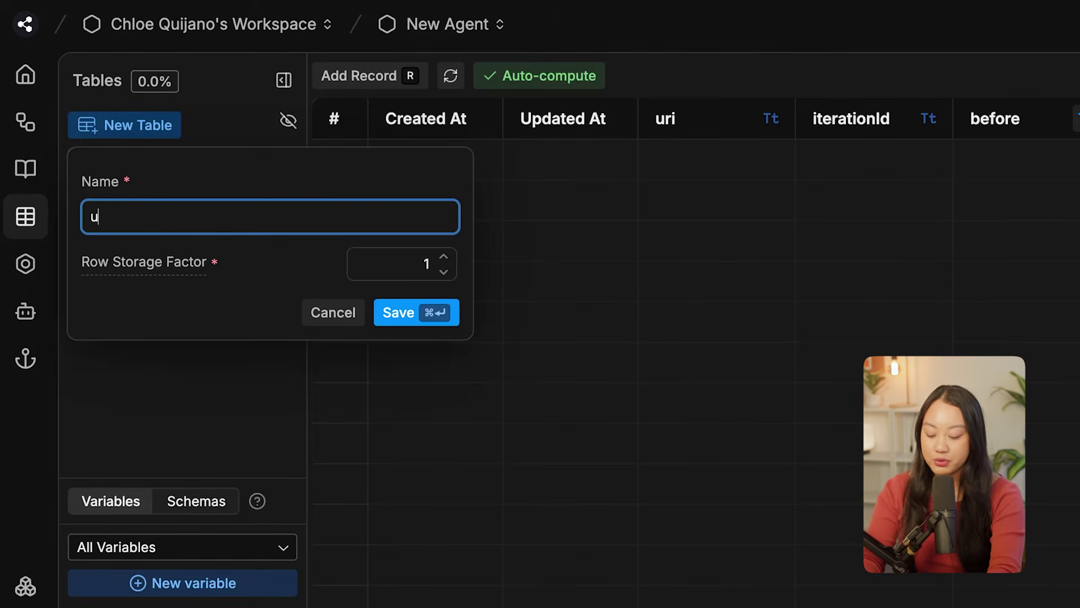
{"action": "type", "text": "FilesTable"}
{"action": "key", "text": "super+Return"}
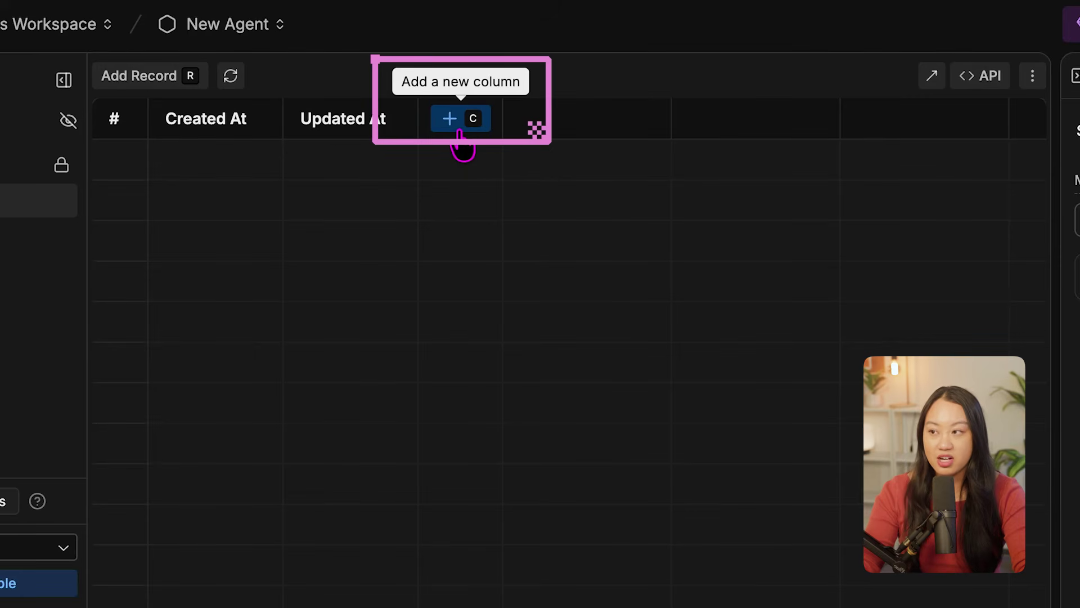
Add two String columns named URL and File Type to userFilesTable
{"action": "left_click", "coordinate": [459, 127]}
{"action": "type", "text": "URL"}
{"action": "left_click", "coordinate": [892, 551]}
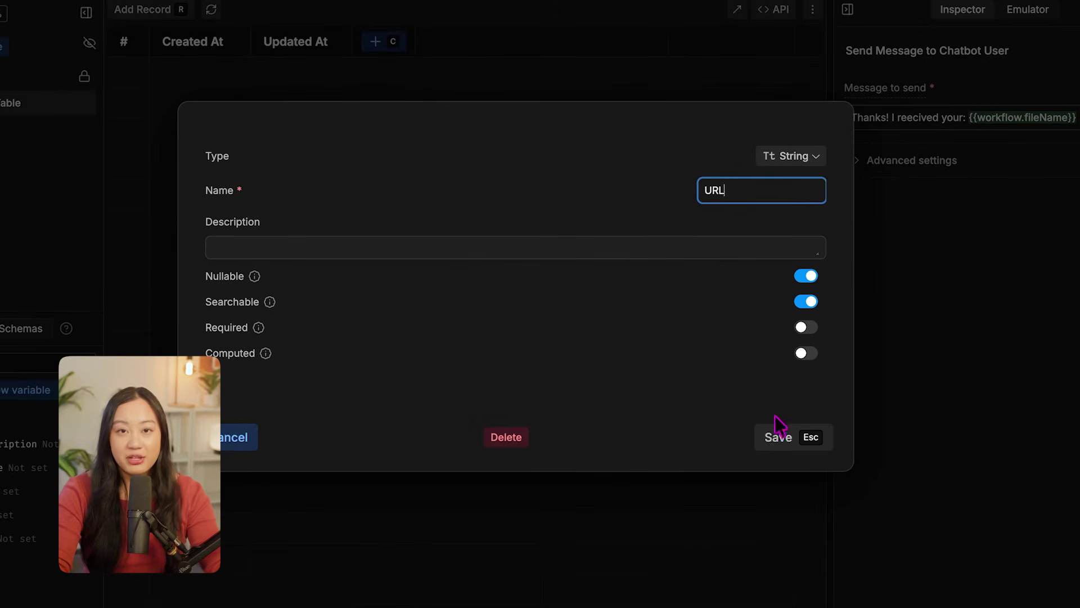
{"action": "left_click", "coordinate": [495, 43]}
{"action": "type", "text": "File Type"}
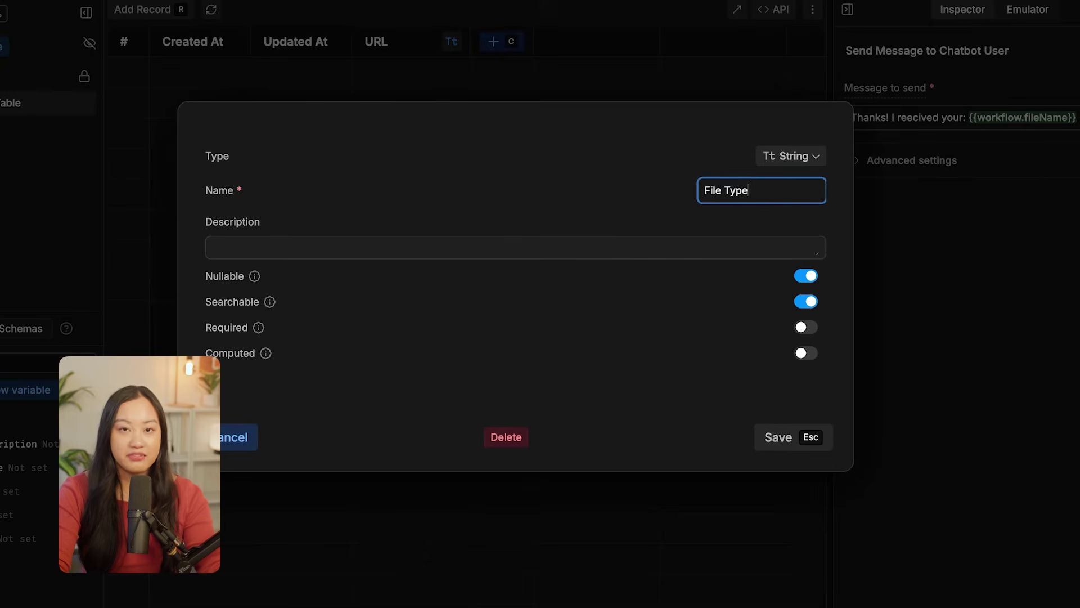
{"action": "left_click", "coordinate": [784, 436]}
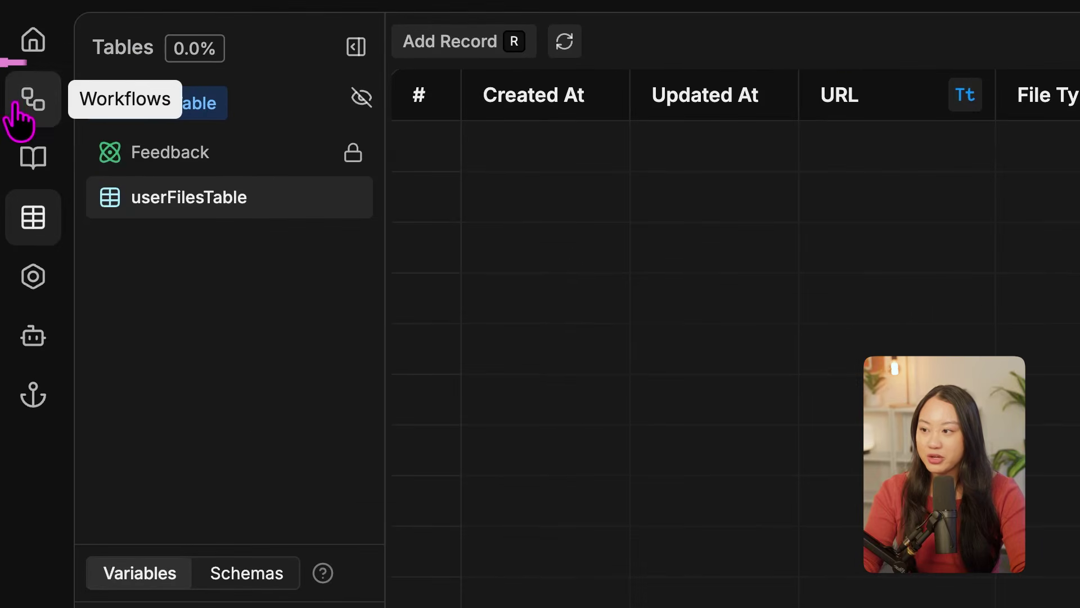
Return to the workflow and add an Insert Record card to the file node, targeting userFilesTable
{"action": "left_click", "coordinate": [18, 106]}
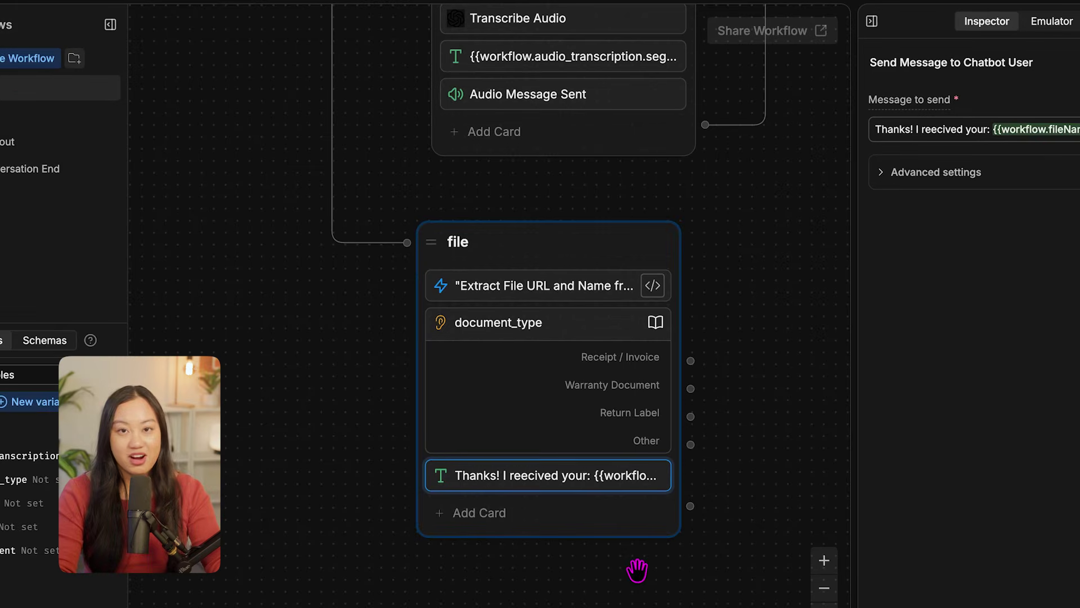
{"action": "left_click", "coordinate": [498, 519]}
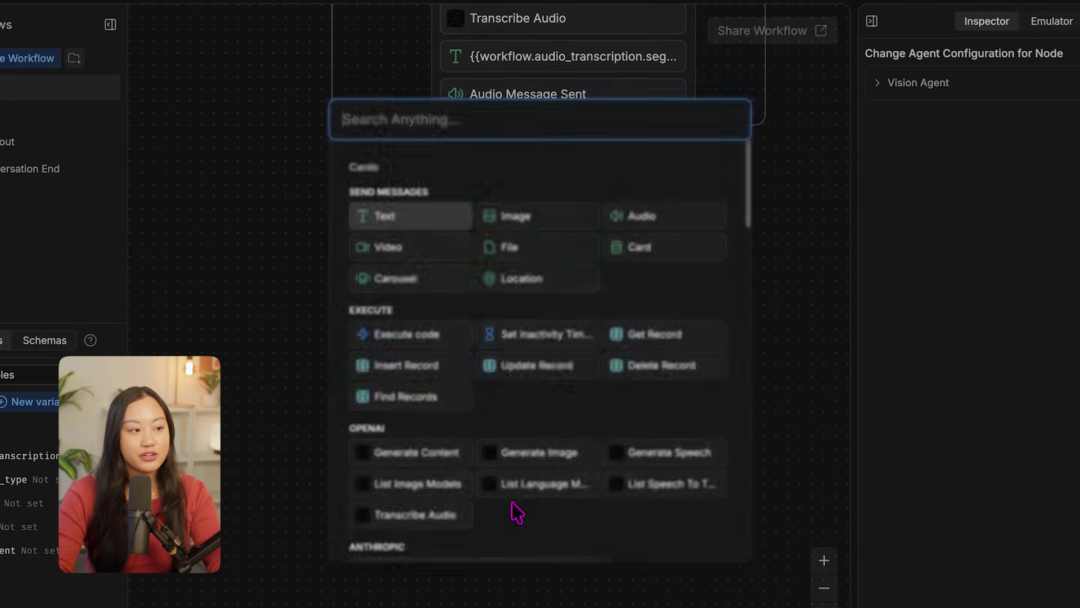
{"action": "left_click", "coordinate": [428, 364]}
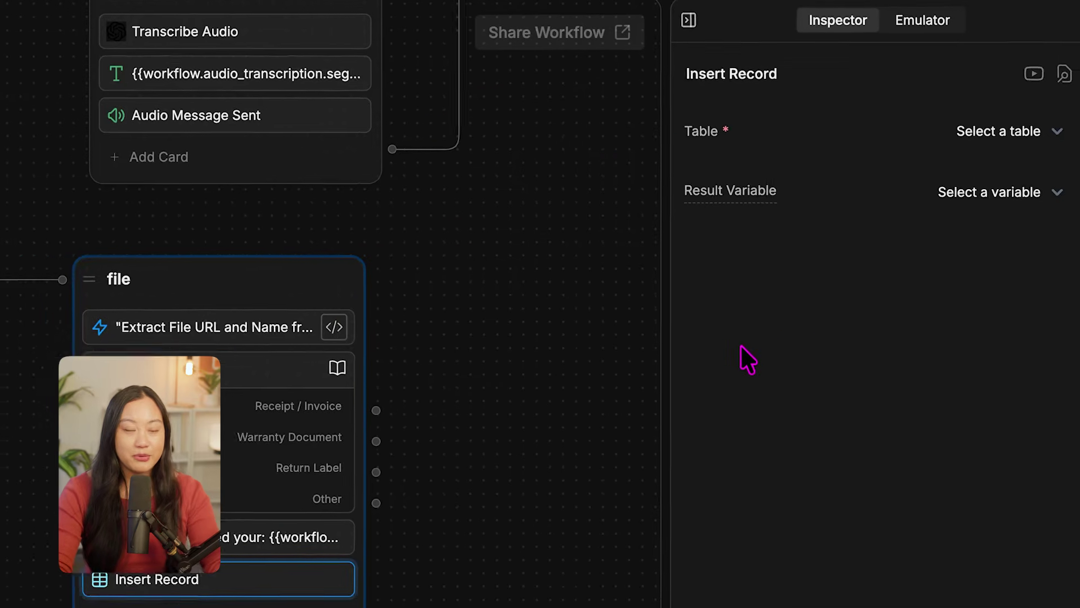
{"action": "left_click", "coordinate": [996, 141]}
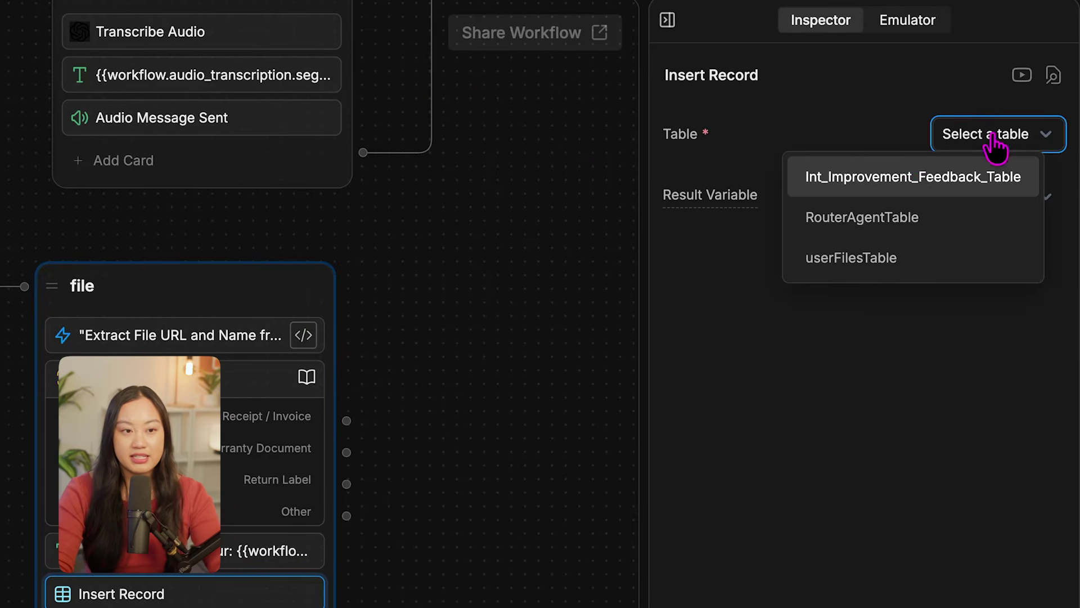
{"action": "left_click", "coordinate": [908, 258]}
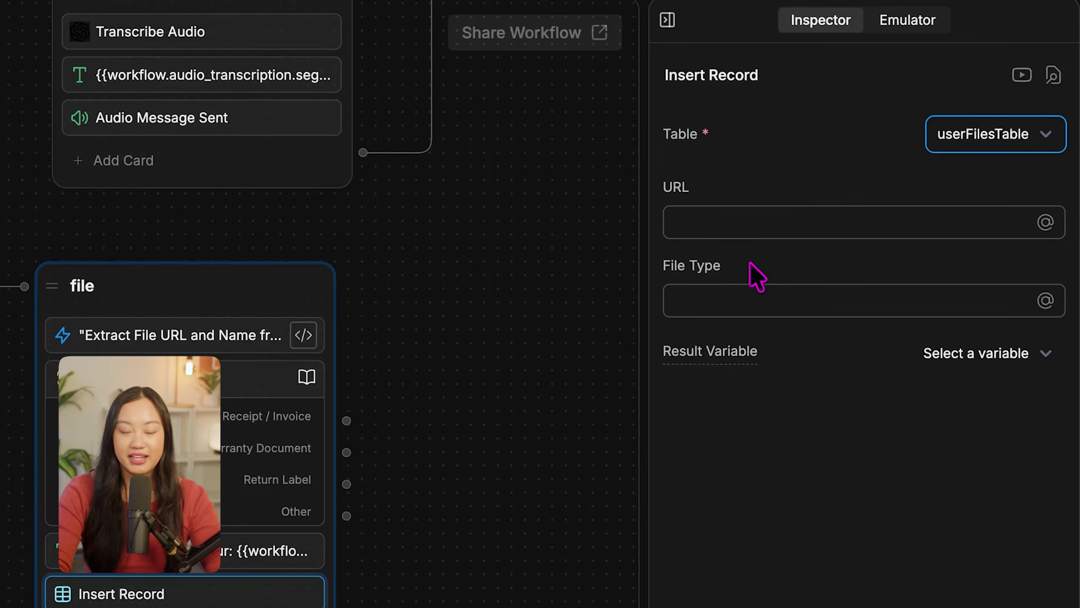
Set the Insert Record card's URL value to {{workflow.fileUrl}}
{"action": "key", "text": "Tab"}
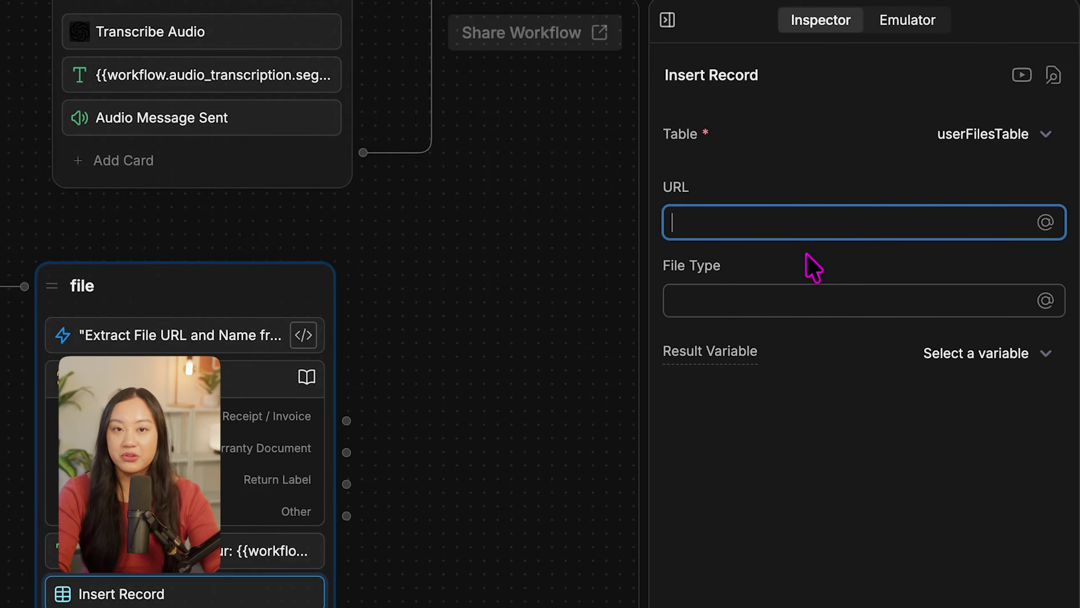
{"action": "type", "text": "{{work"}
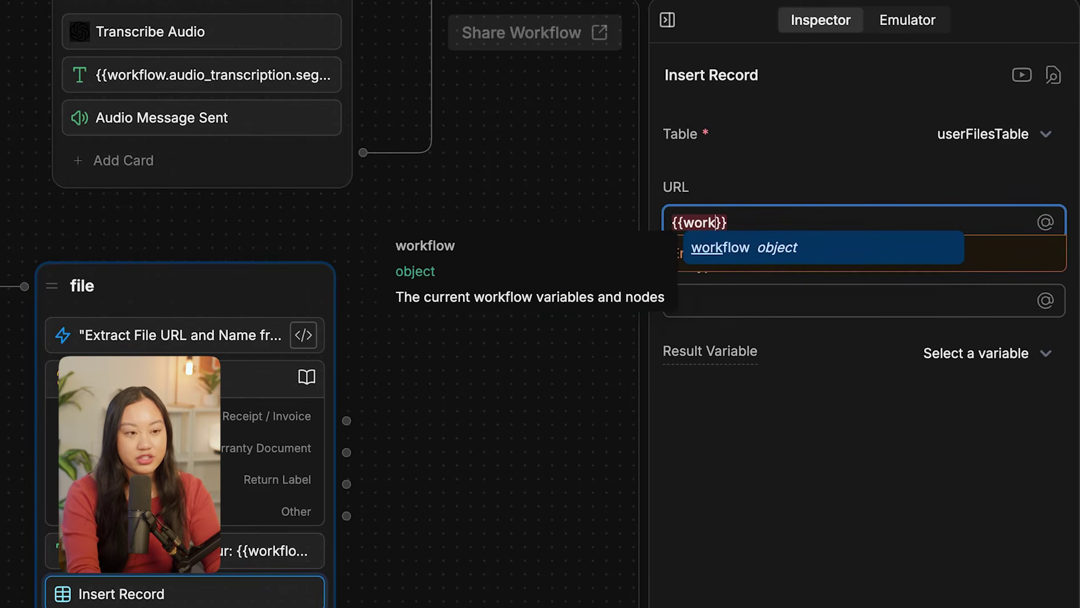
{"action": "key", "text": "Tab"}
{"action": "type", "text": ".file"}
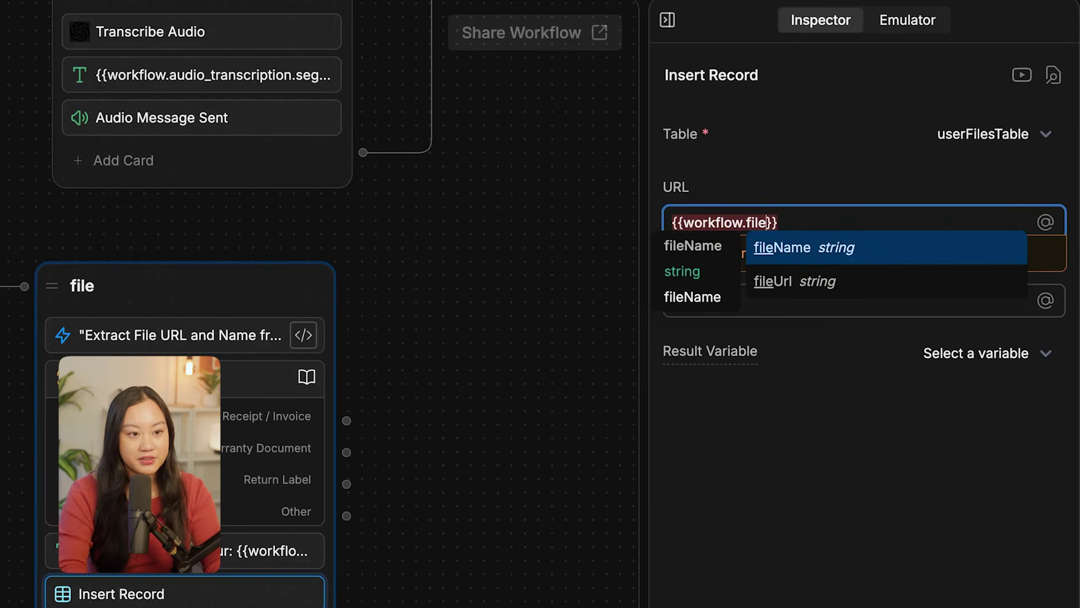
{"action": "key", "text": "Down"}
{"action": "key", "text": "Tab"}
Set the Insert Record card's File Type value to {{workflow.document_type}}
{"action": "left_click", "coordinate": [754, 304]}
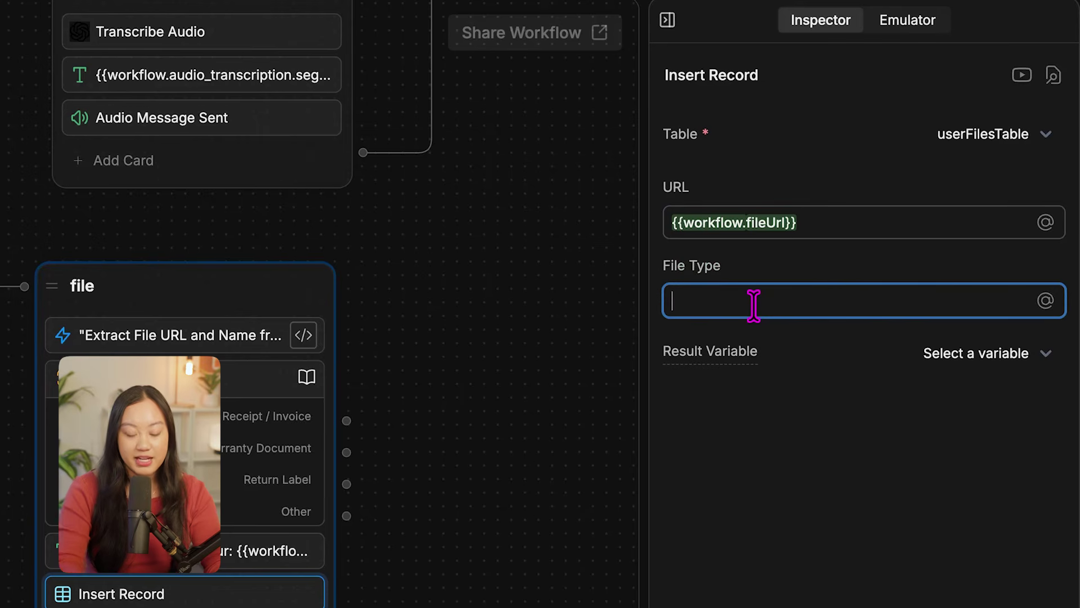
{"action": "type", "text": "{{w"}
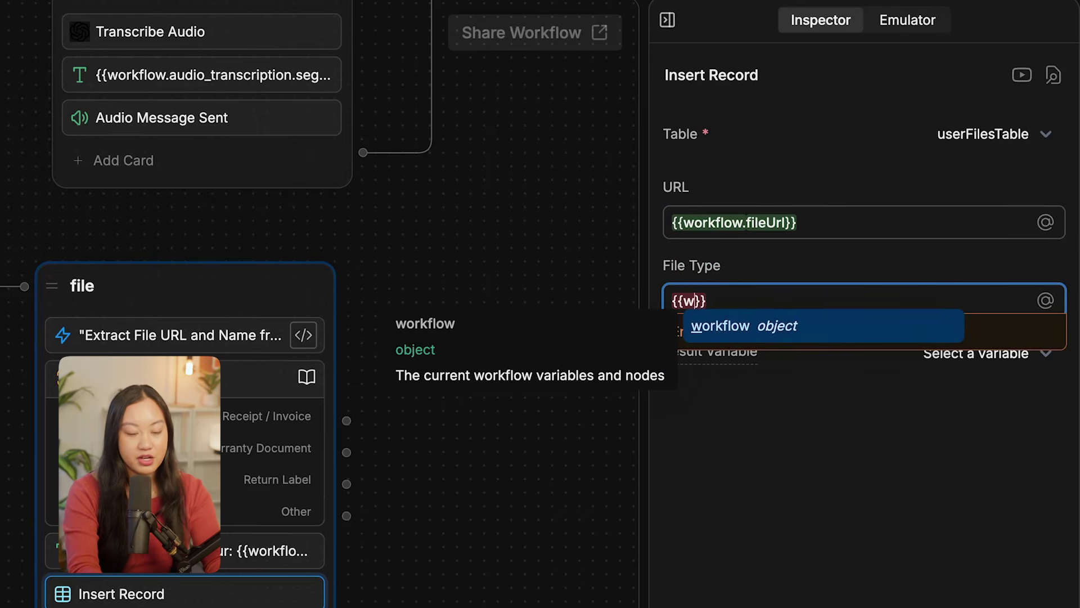
{"action": "type", "text": "ork"}
{"action": "key", "text": "Return"}
{"action": "type", "text": ".document_type"}
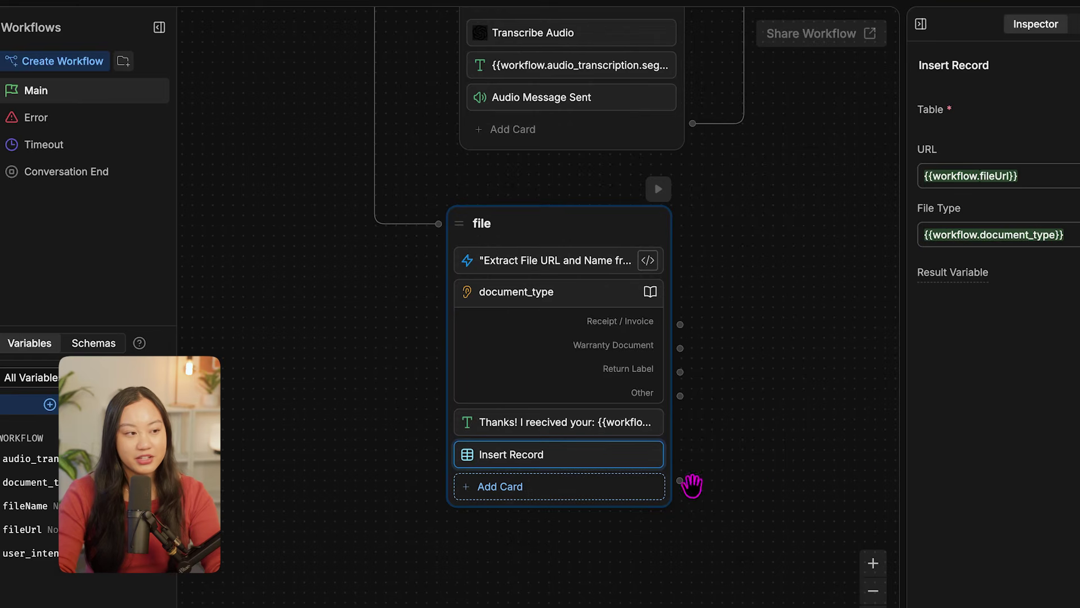
Add a File message card to the file node that sends {{workflow.fileUrl}} with the title File Sent
{"action": "left_click", "coordinate": [648, 495]}
{"action": "left_click", "coordinate": [606, 257]}
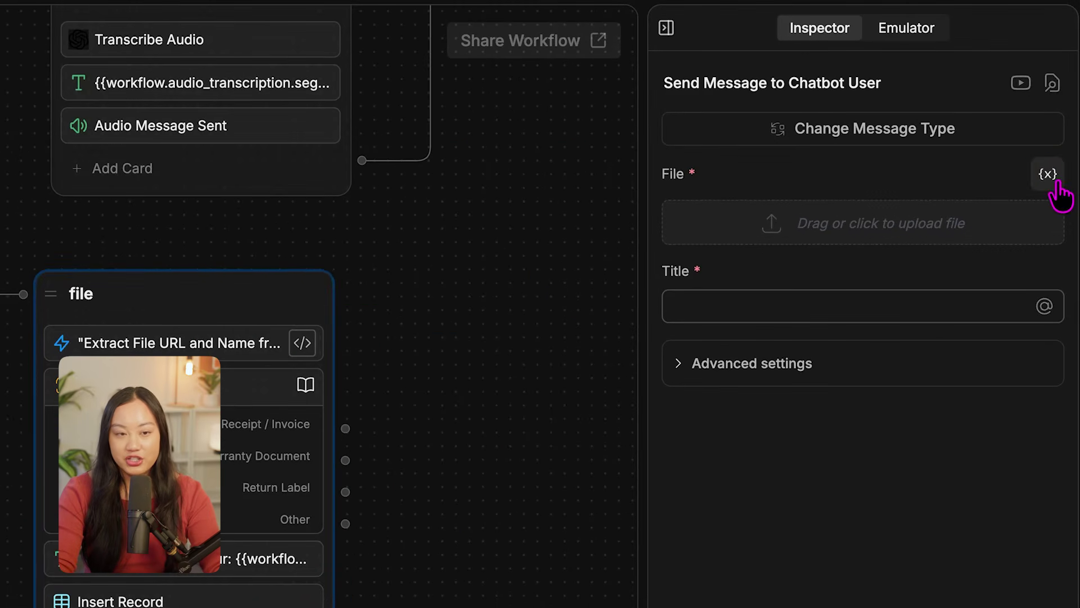
{"action": "left_click", "coordinate": [1055, 181]}
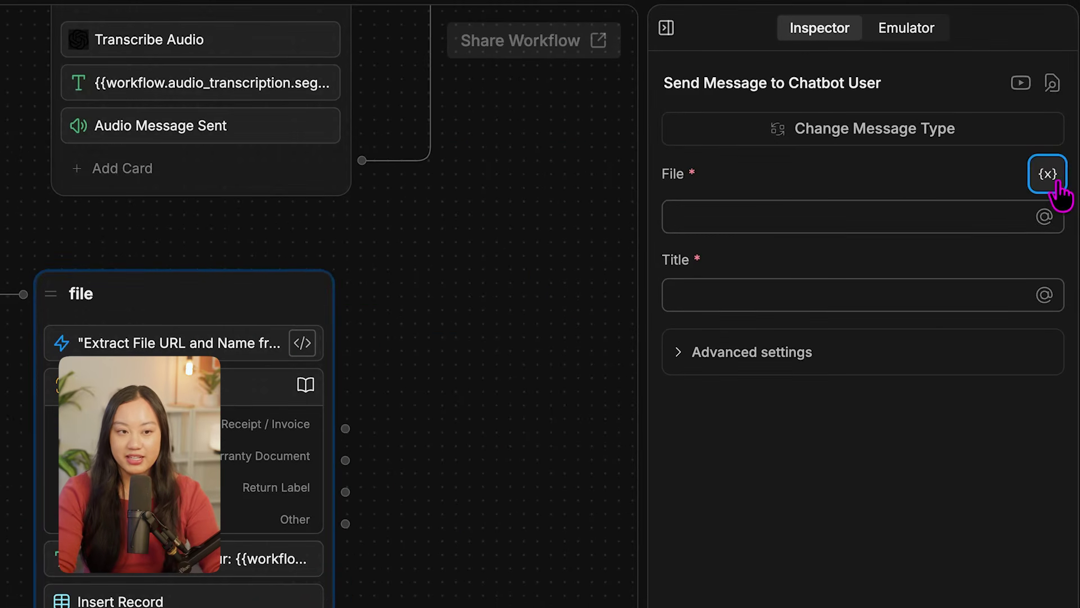
{"action": "left_click", "coordinate": [925, 215]}
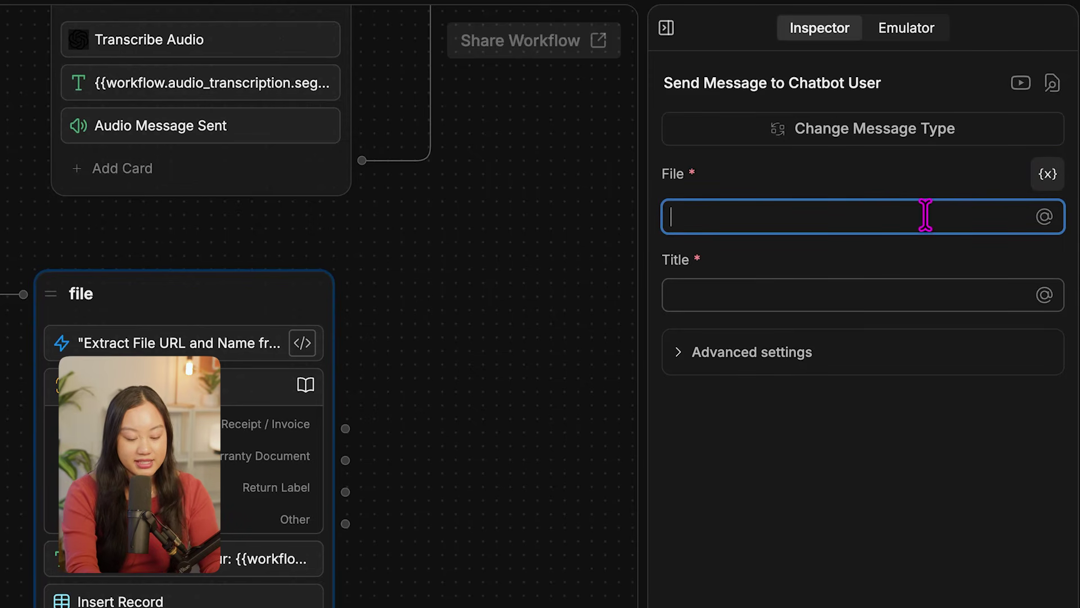
{"action": "type", "text": "{{workflow.f"}
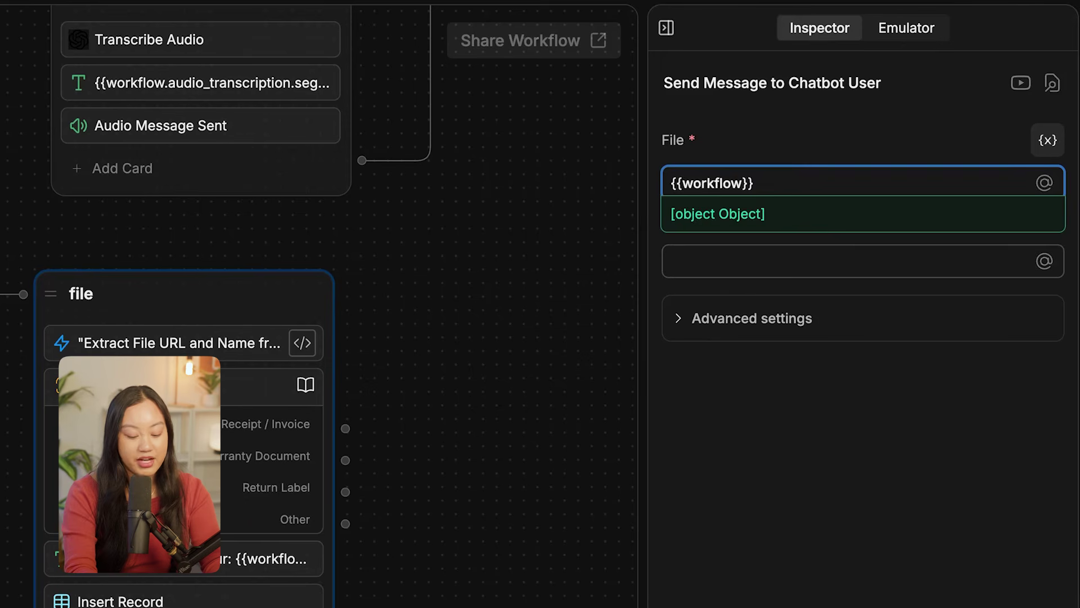
{"action": "key", "text": "Down"}
{"action": "key", "text": "Return"}
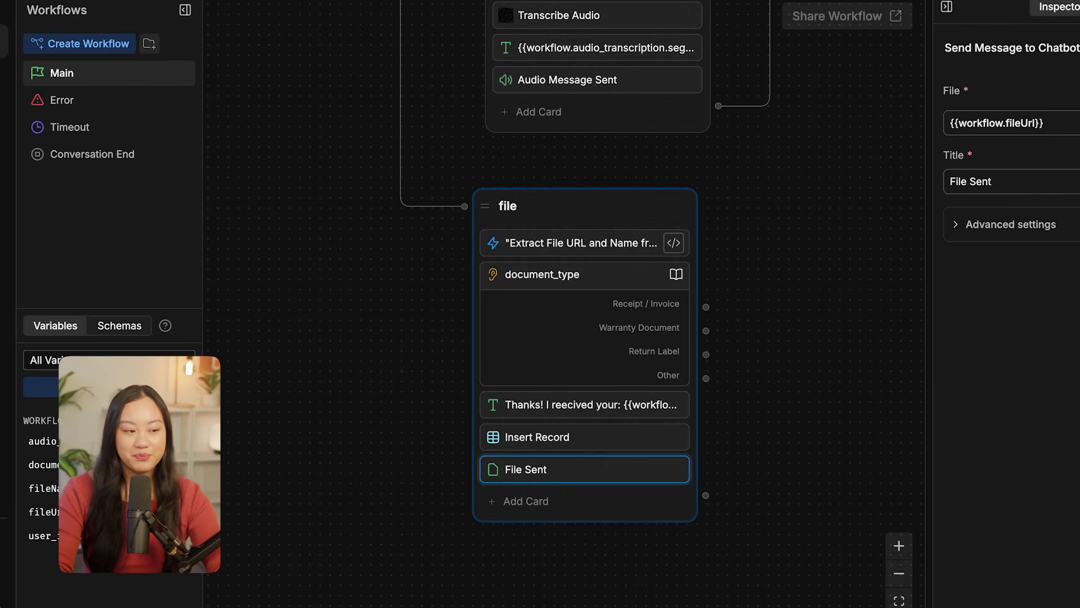
Connect the output of the file node to the End node
{"action": "scroll", "coordinate": [781, 345], "scroll_direction": "down", "scroll_amount": 2}
{"action": "left_click_drag", "start_coordinate": [805, 275], "coordinate": [740, 394]}
{"action": "scroll", "coordinate": [731, 402], "scroll_direction": "down", "scroll_amount": 2}
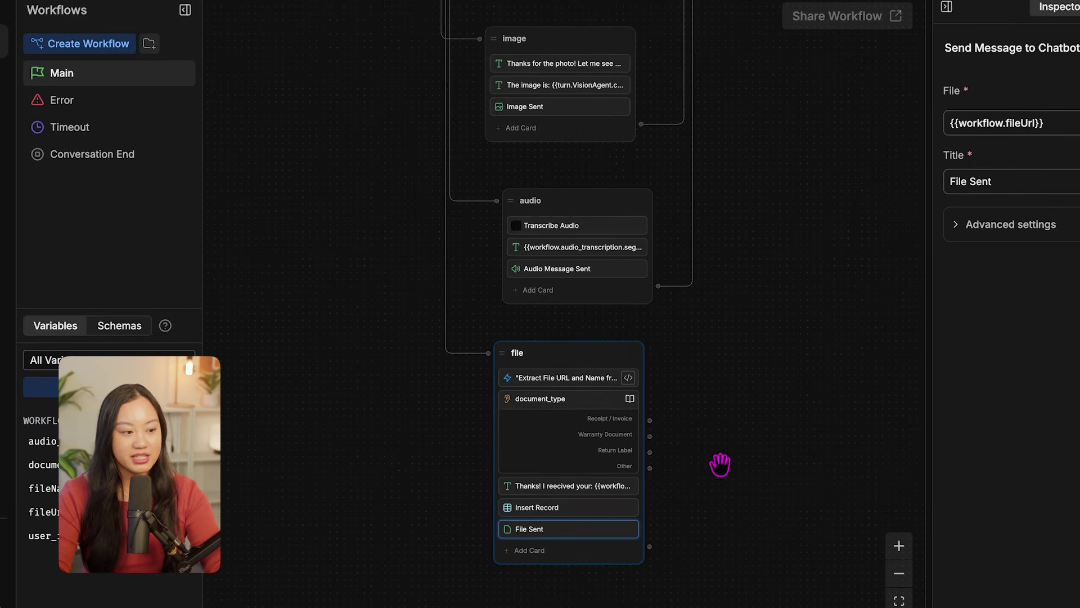
{"action": "left_click_drag", "start_coordinate": [682, 529], "coordinate": [727, 210]}
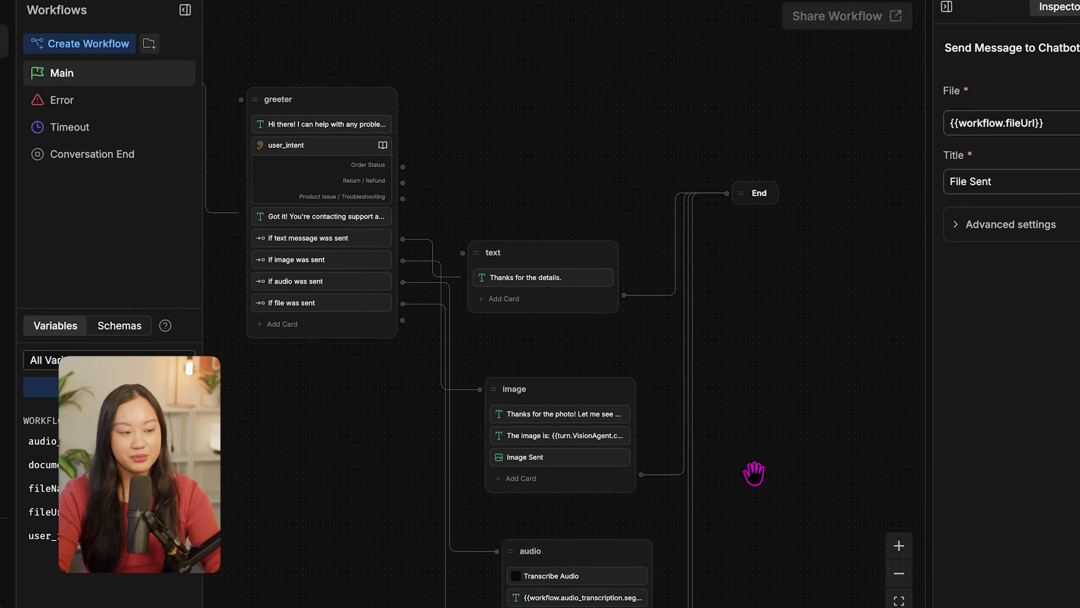
{"action": "scroll", "coordinate": [752, 492], "scroll_direction": "down", "scroll_amount": 5}
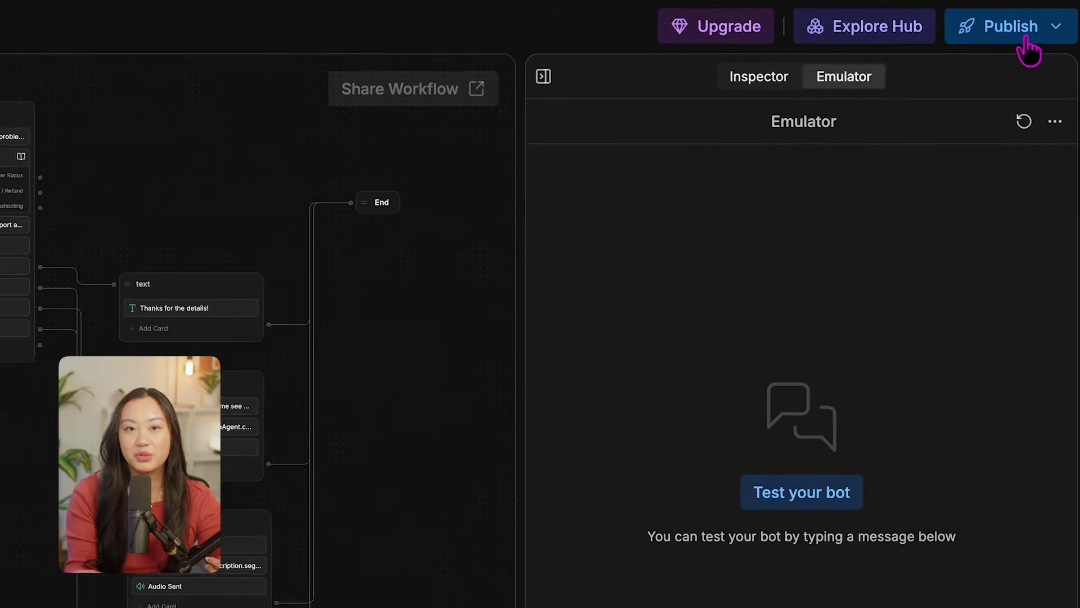
Publish the bot's changes
{"action": "left_click", "coordinate": [1025, 38]}
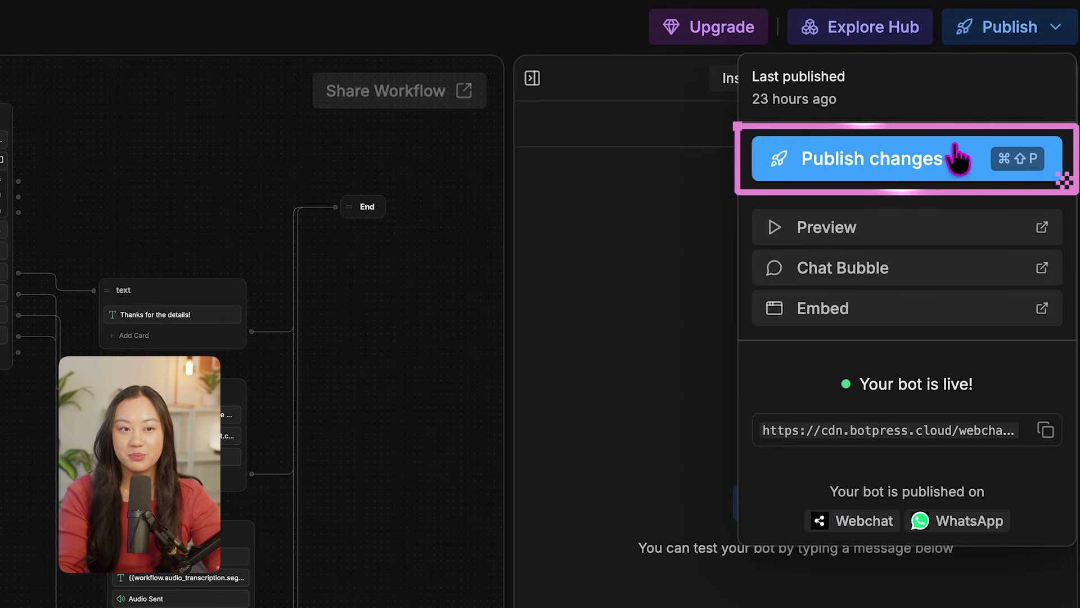
{"action": "left_click", "coordinate": [921, 171]}
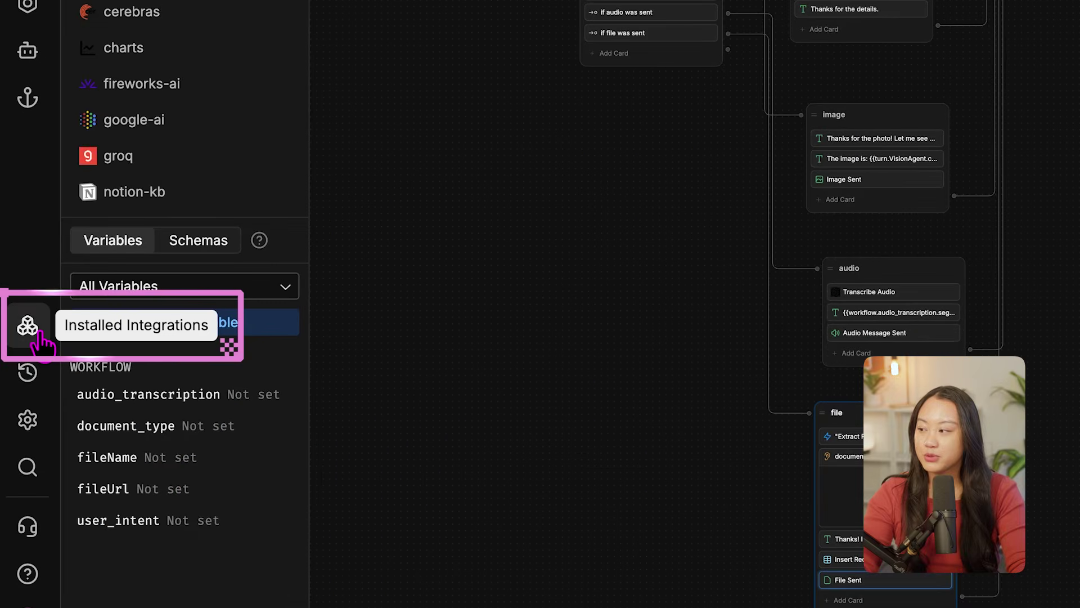
Open the configuration settings of the installed WhatsApp integration
{"action": "left_click", "coordinate": [38, 333]}
{"action": "scroll", "coordinate": [248, 357], "scroll_direction": "down", "scroll_amount": 2}
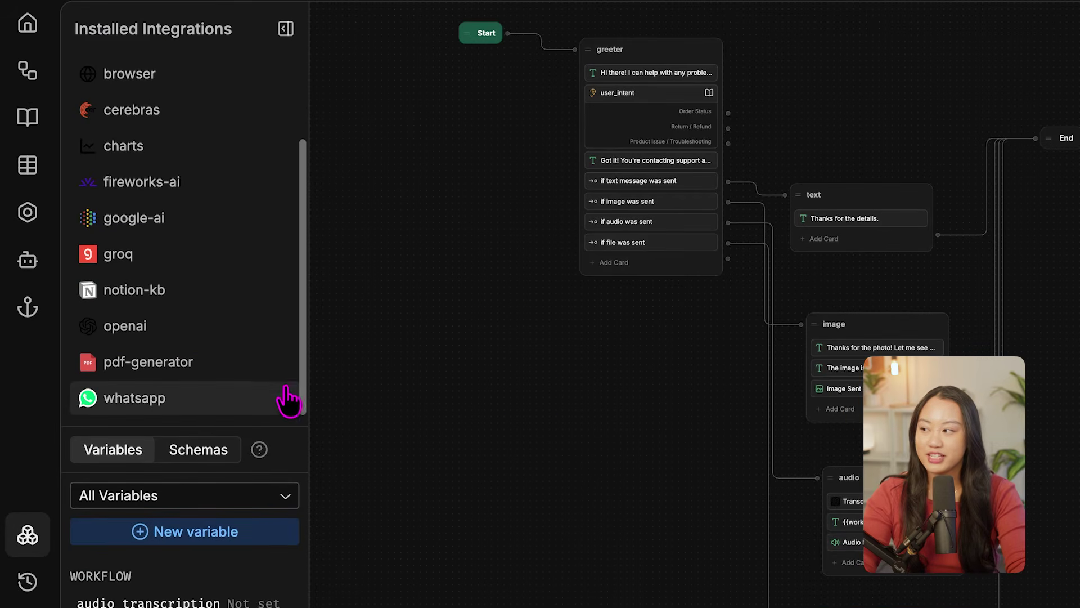
{"action": "left_click", "coordinate": [197, 409]}
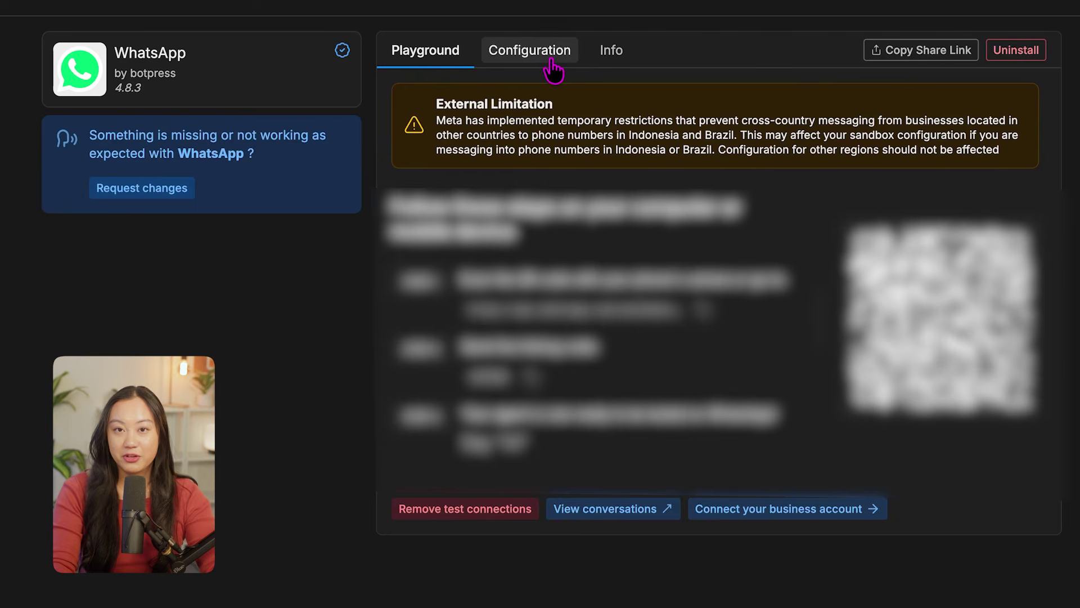
{"action": "left_click", "coordinate": [551, 61]}
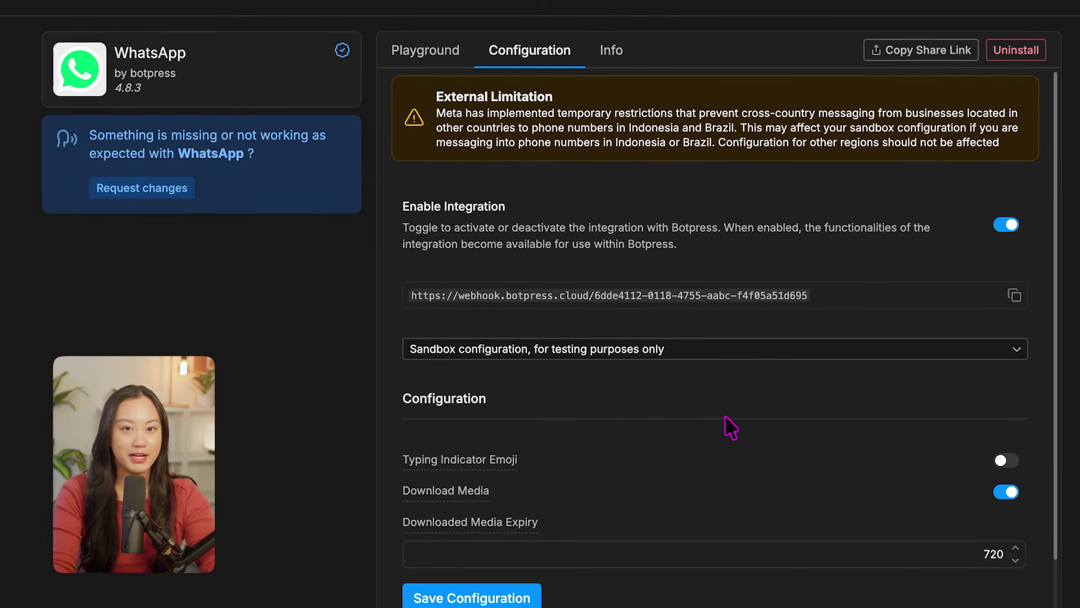